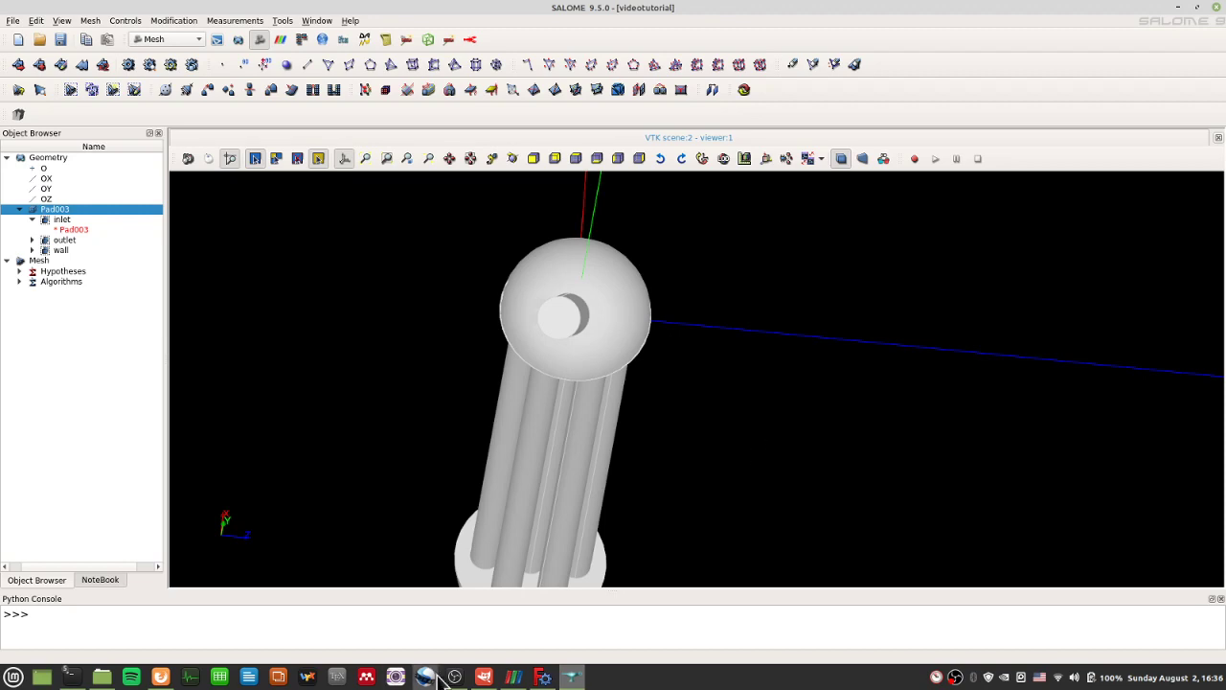
- Start a new mesh on Pad003 using the Hexahedral mesh type and the Body Fitting 3D algorithm
click(454, 676)
click(571, 677)
click(90, 20)
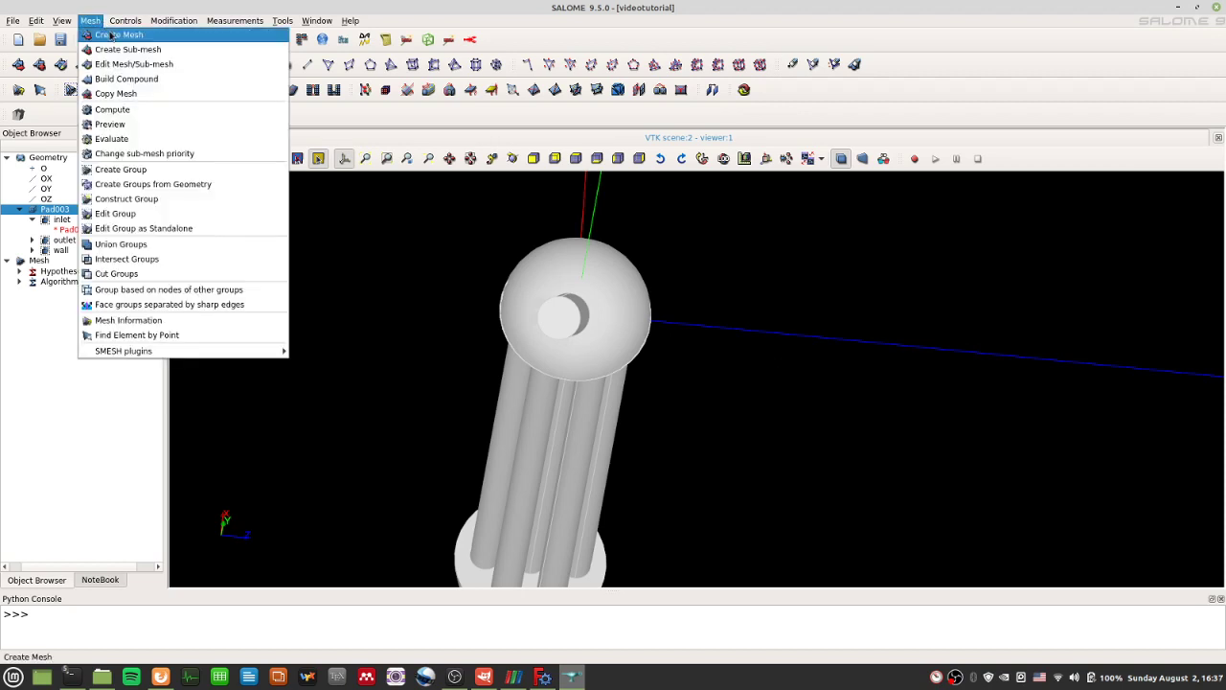
click(112, 36)
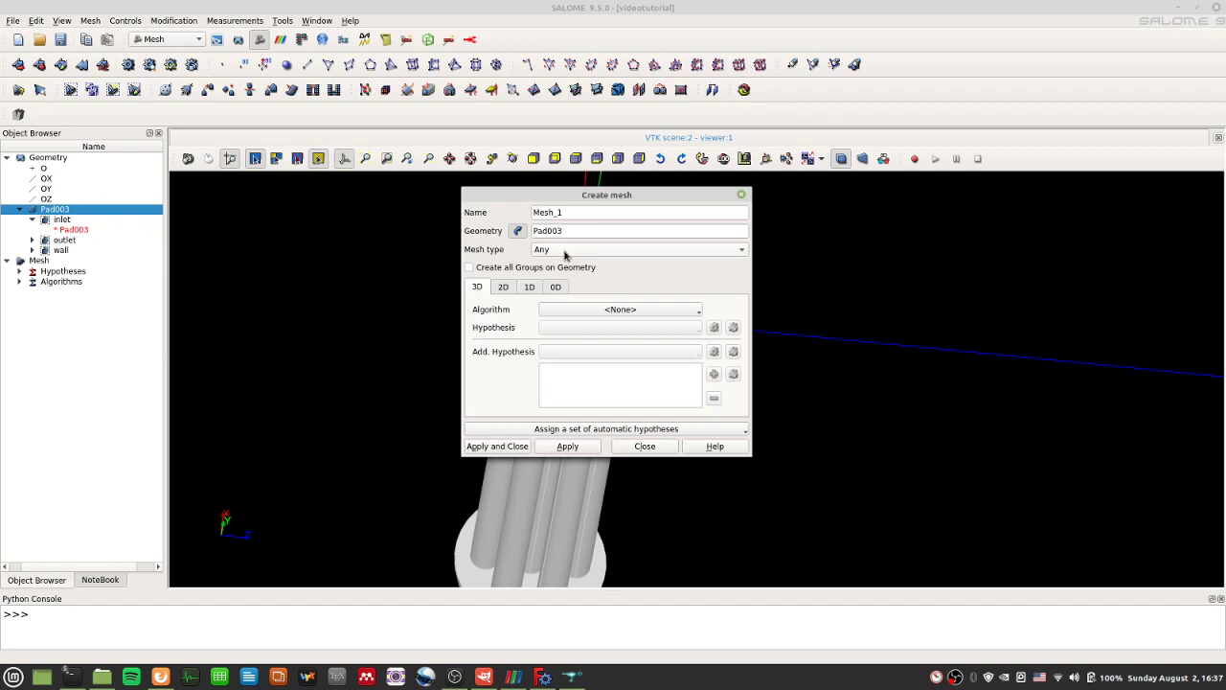
click(621, 308)
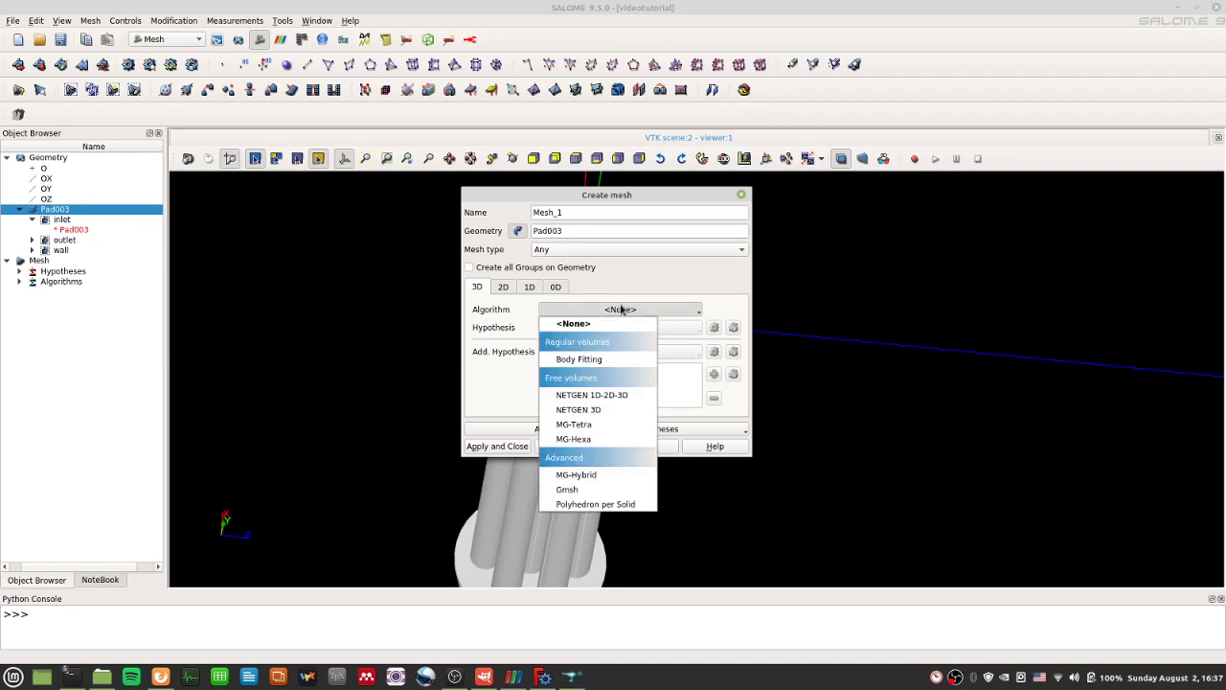
click(598, 360)
click(622, 251)
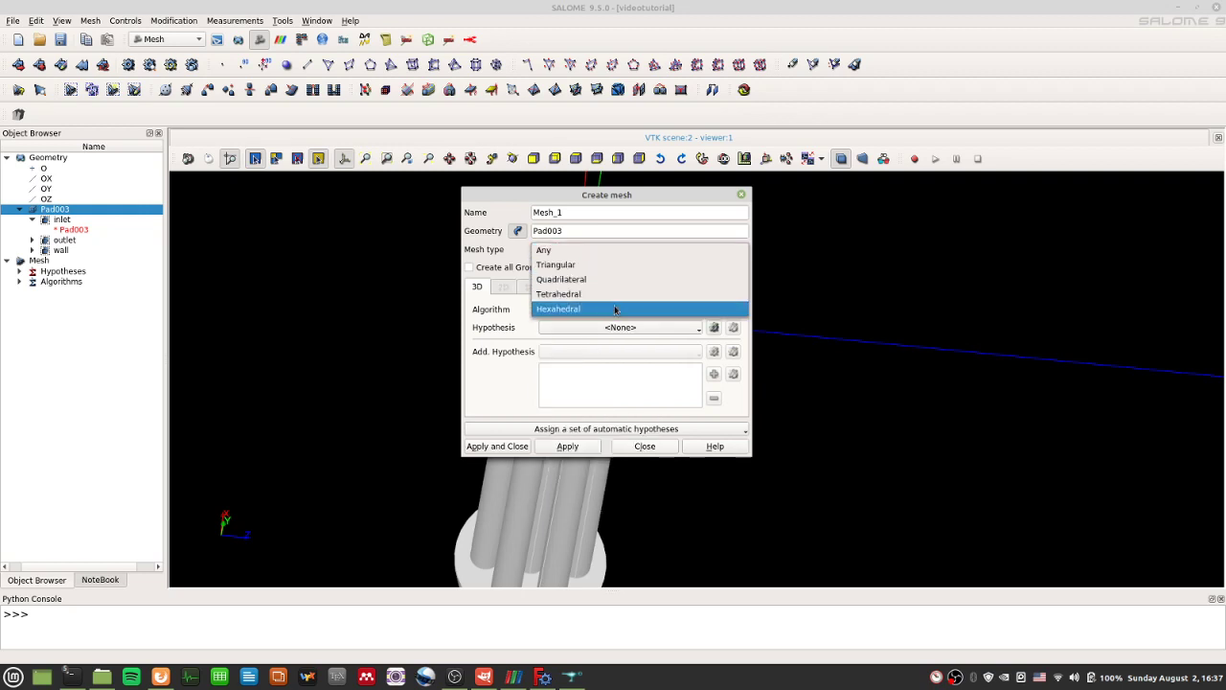
click(661, 308)
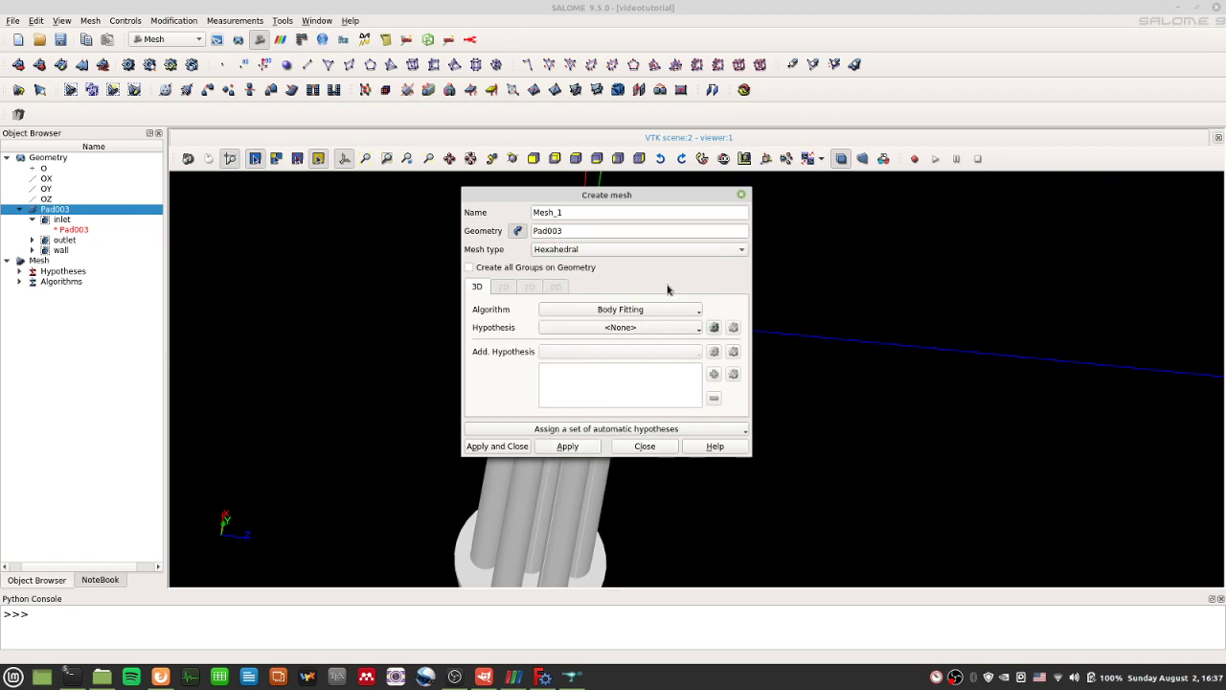
- Assign the 2D Free Quadrangulation automatic hypotheses with the default mean size, then create the mesh and close its dialog
click(610, 431)
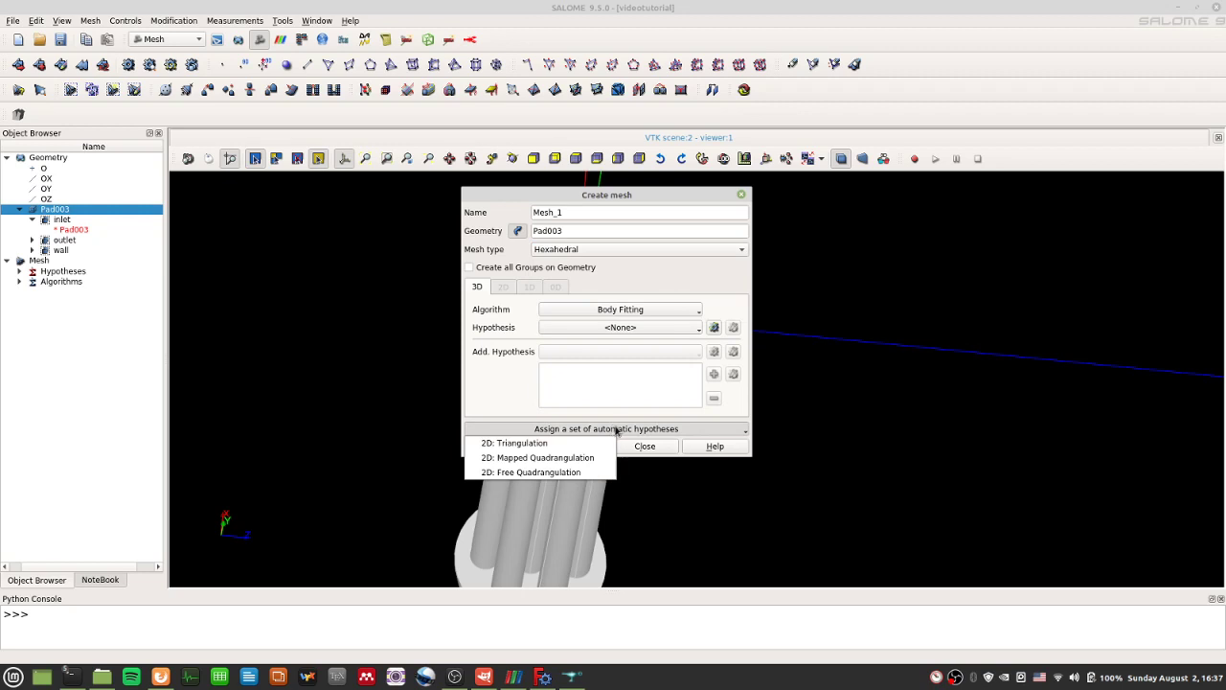
click(564, 471)
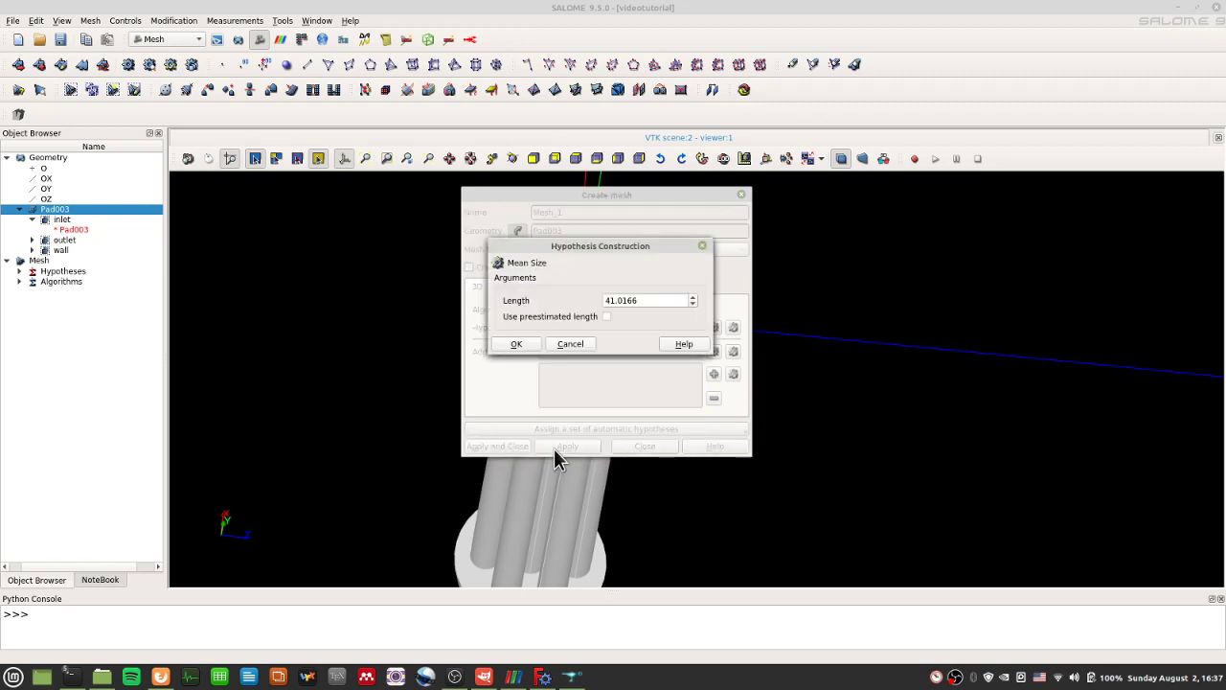
click(512, 342)
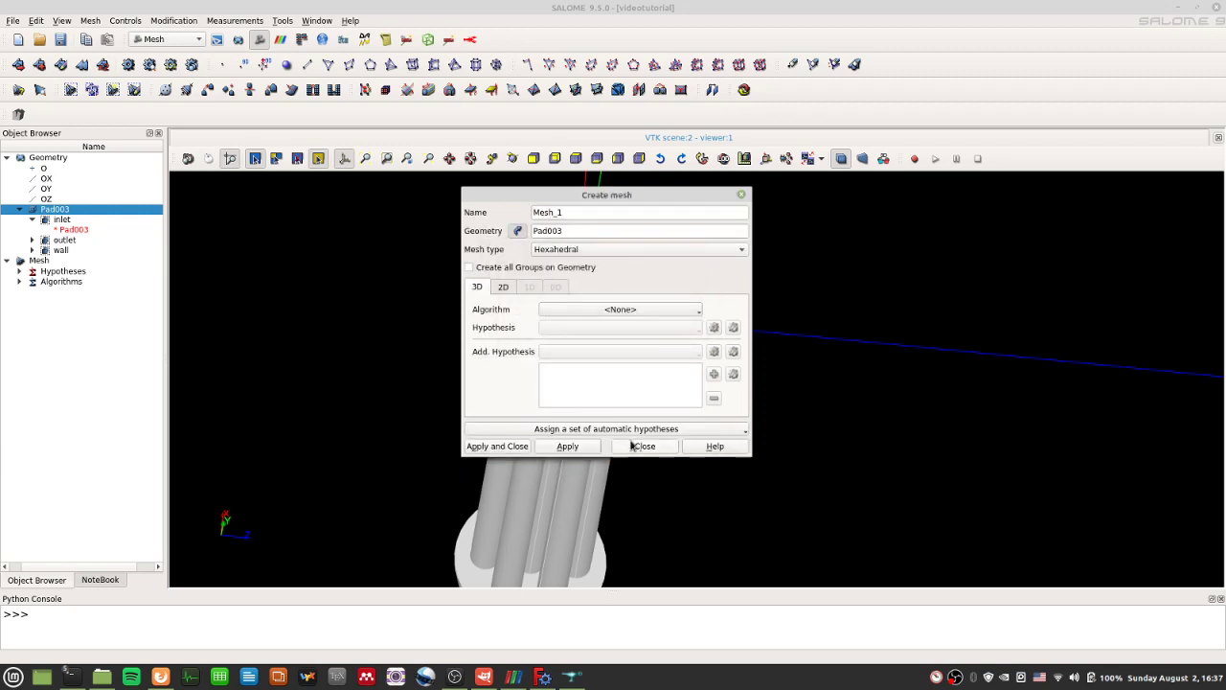
click(580, 448)
click(657, 447)
- Compute Mesh_1 and inspect the resulting surface mesh on the heat exchanger
right_click(45, 291)
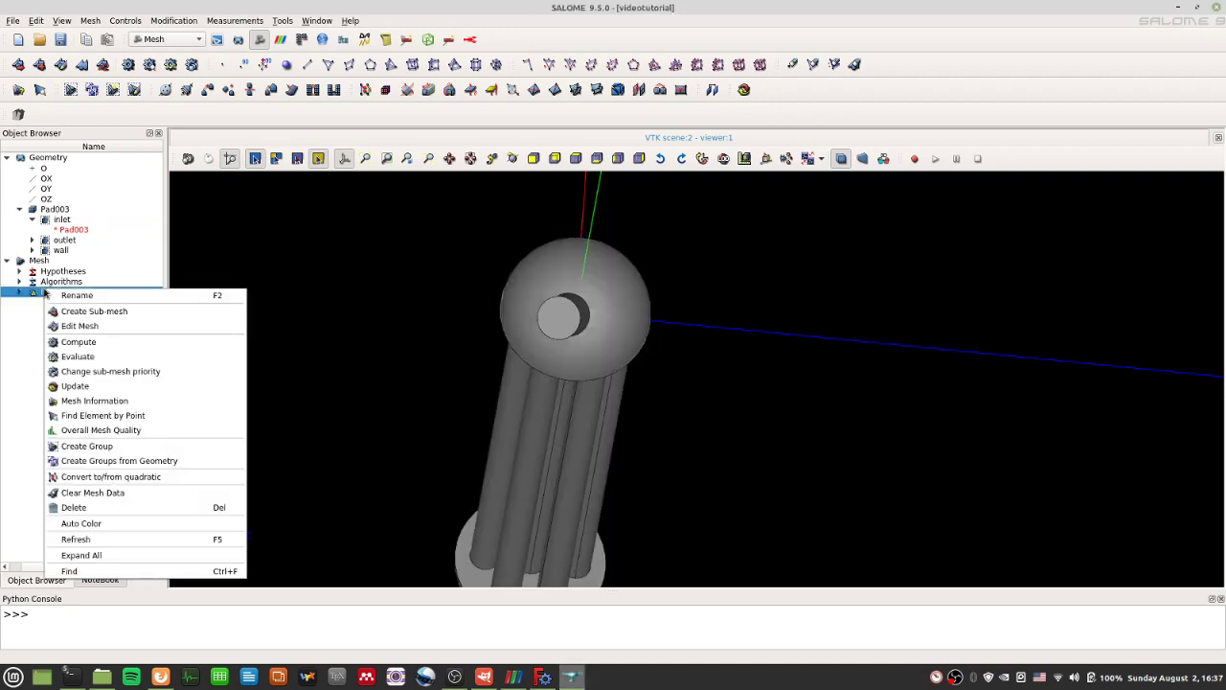
click(89, 343)
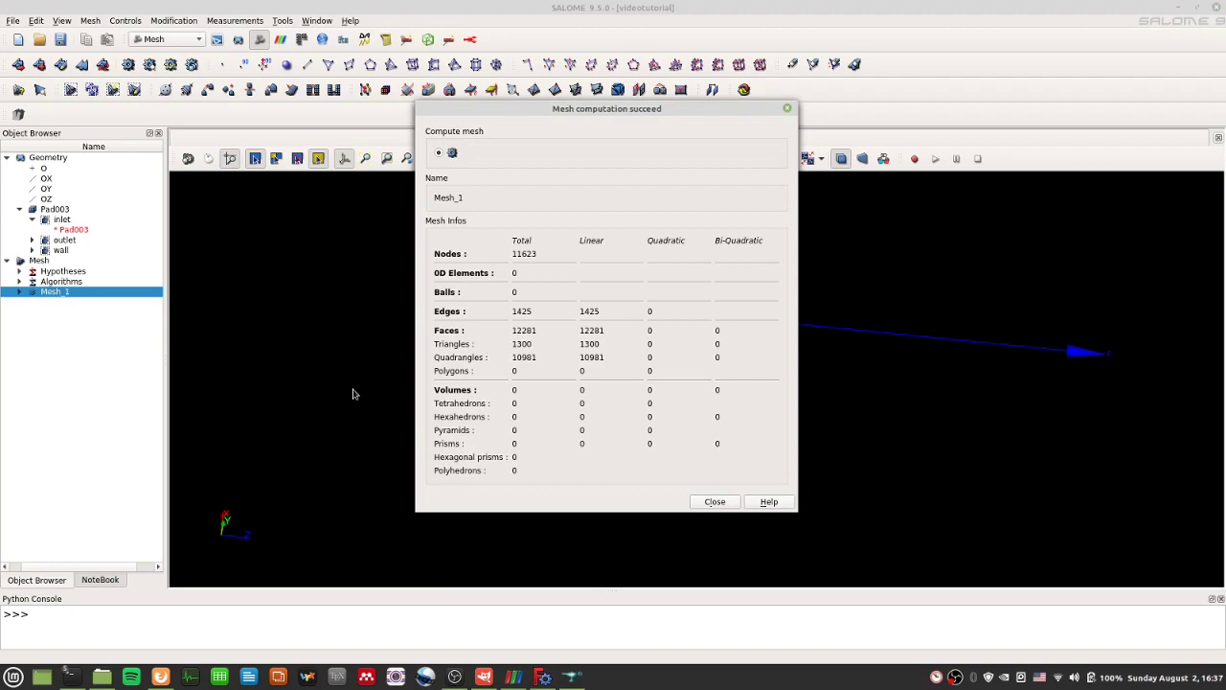
click(727, 502)
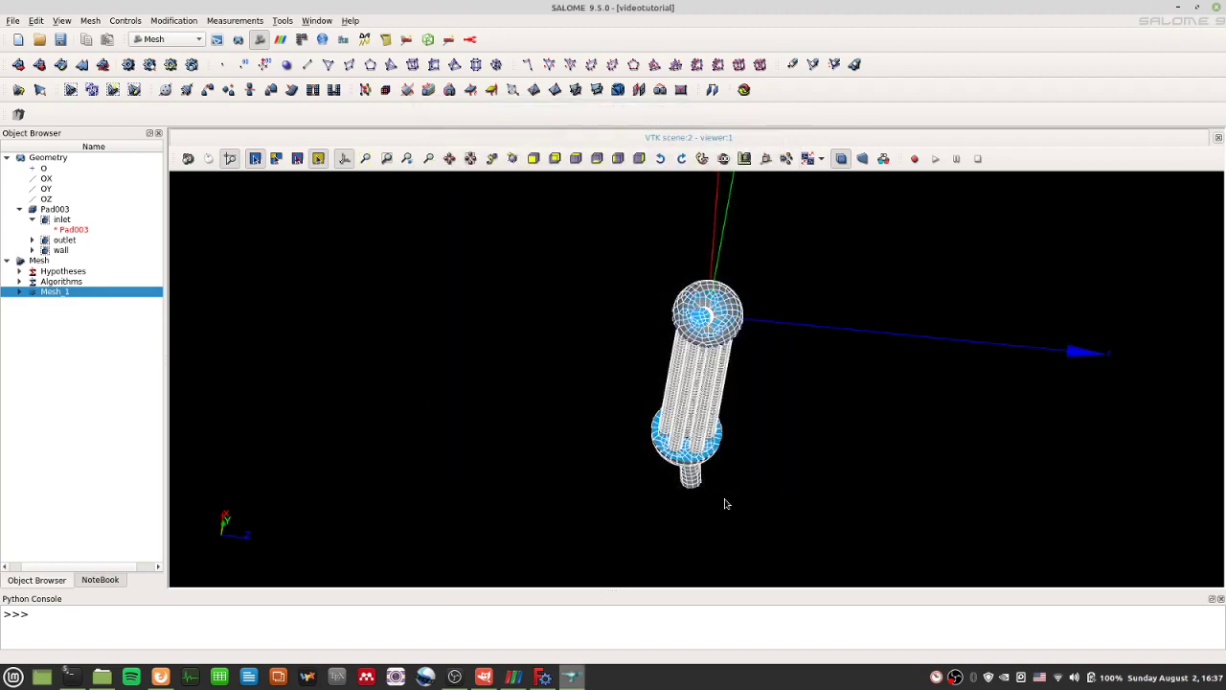
scroll(781, 383, up, 2)
scroll(722, 383, up, 3)
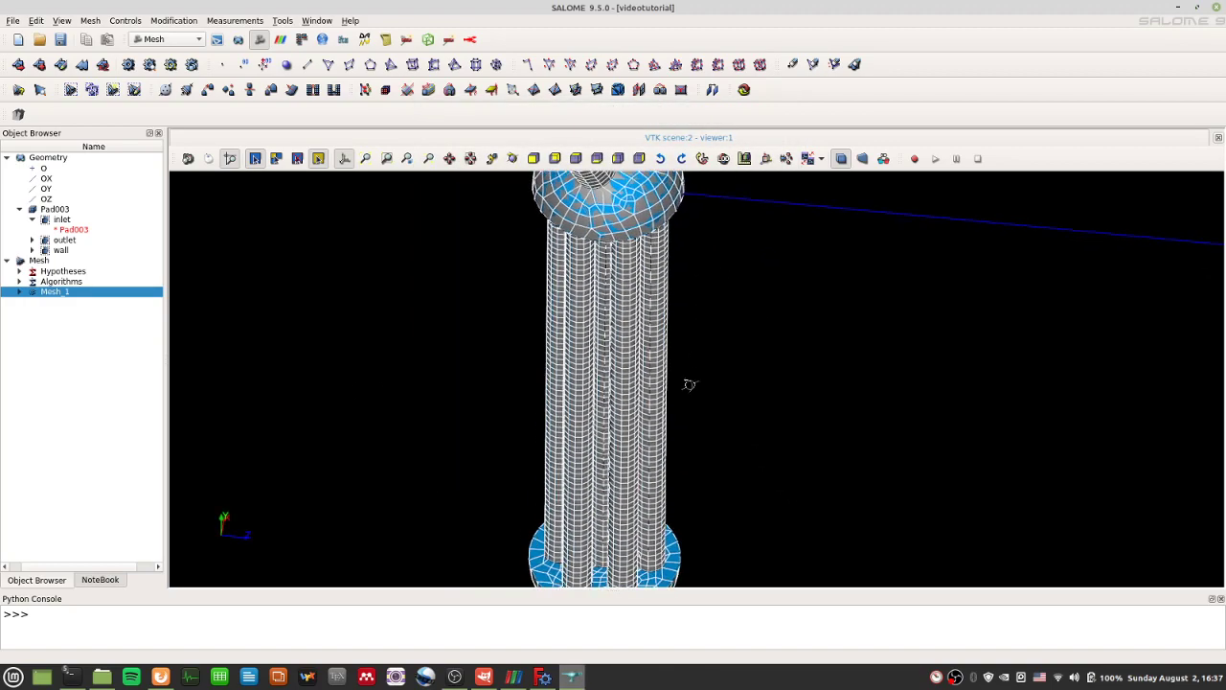
drag(676, 386, 623, 442)
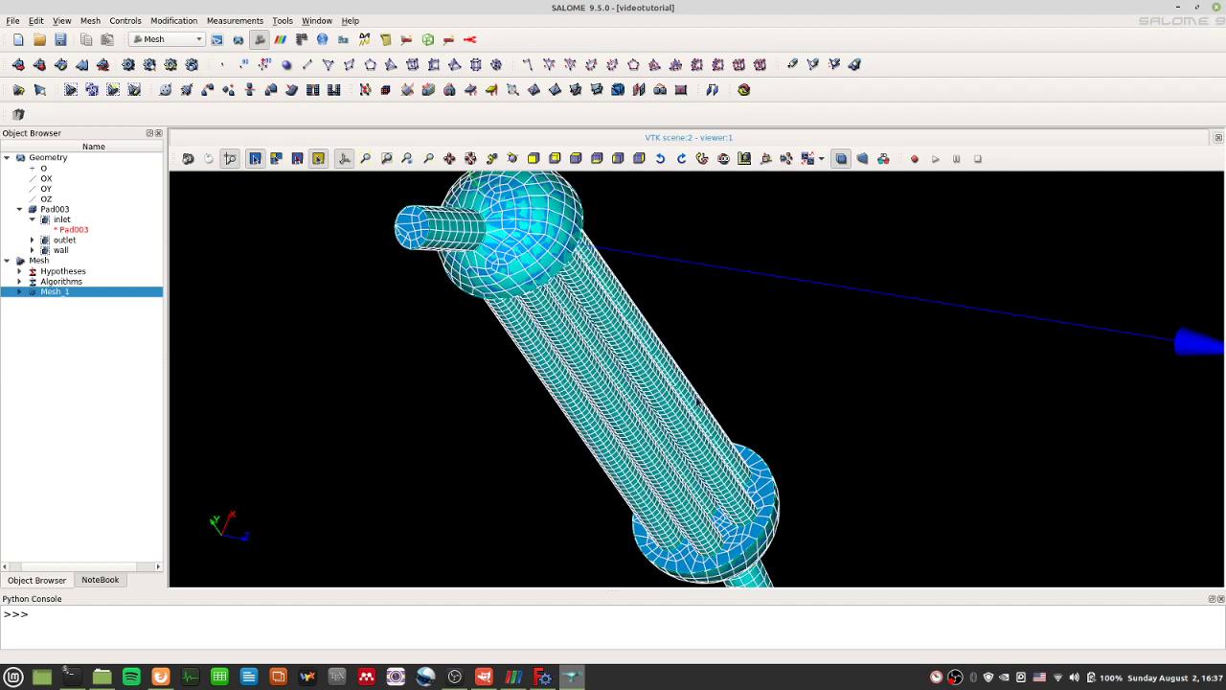
- Export Mesh_1 as a UNV file, overwriting heatexchg.unv in the salome work directory
right_click(49, 294)
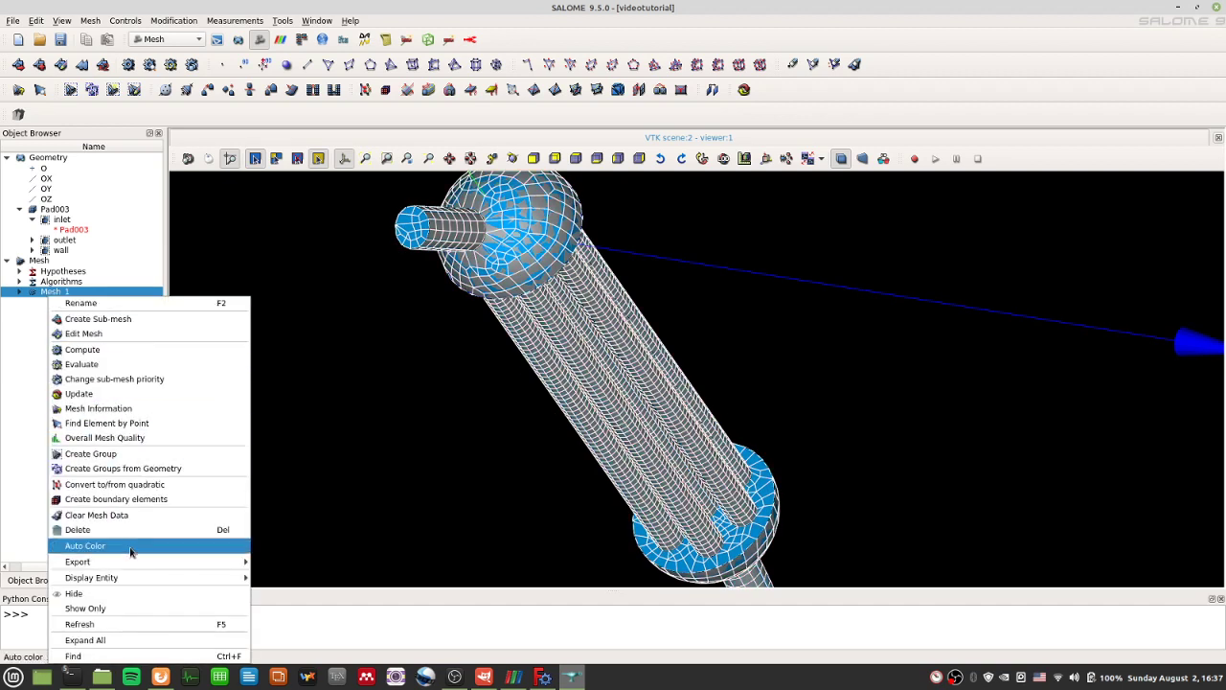
mouse_move(144, 562)
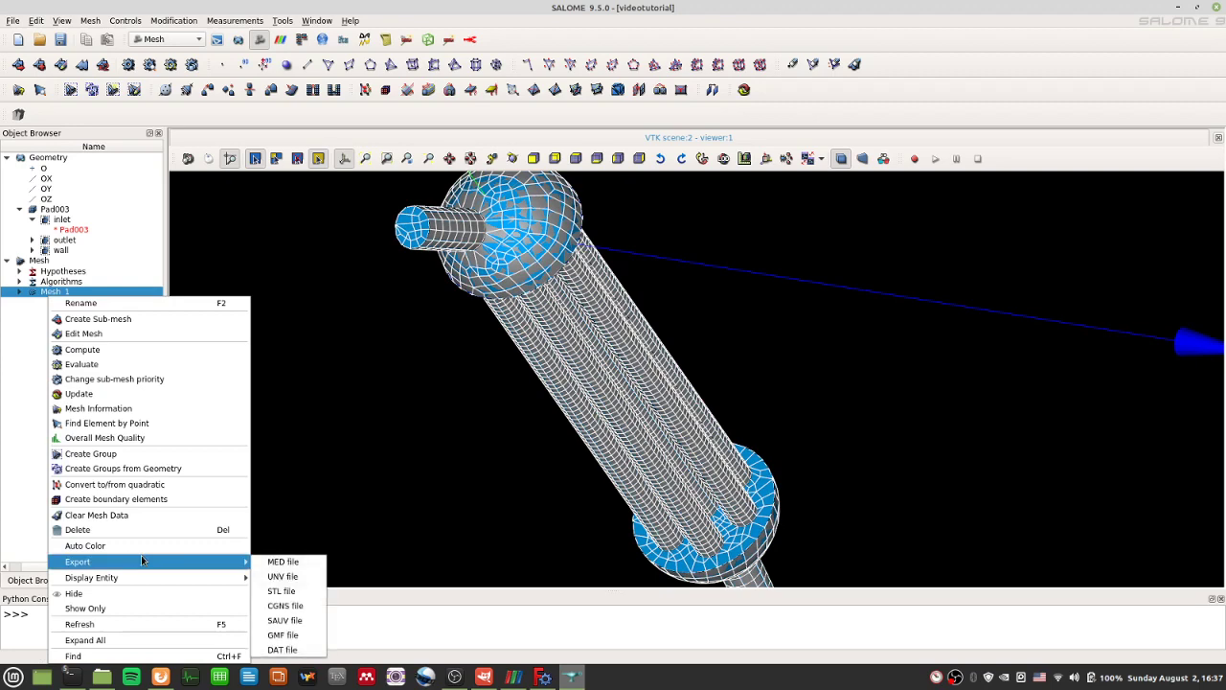
click(308, 578)
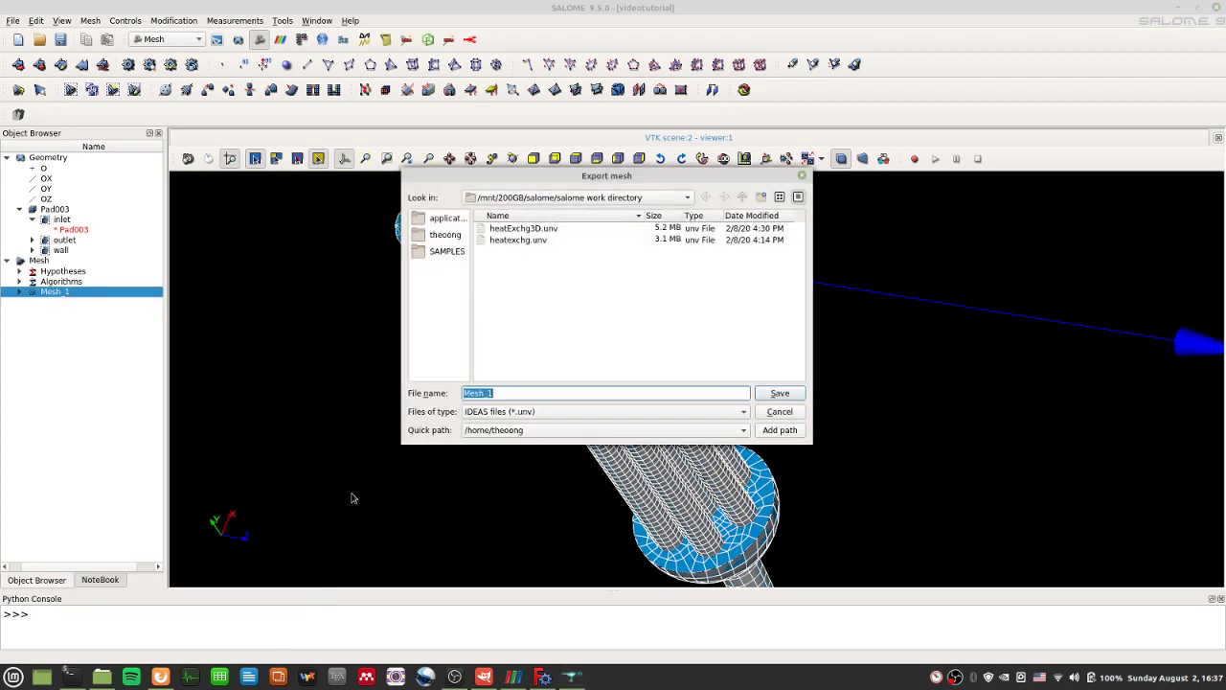
click(537, 244)
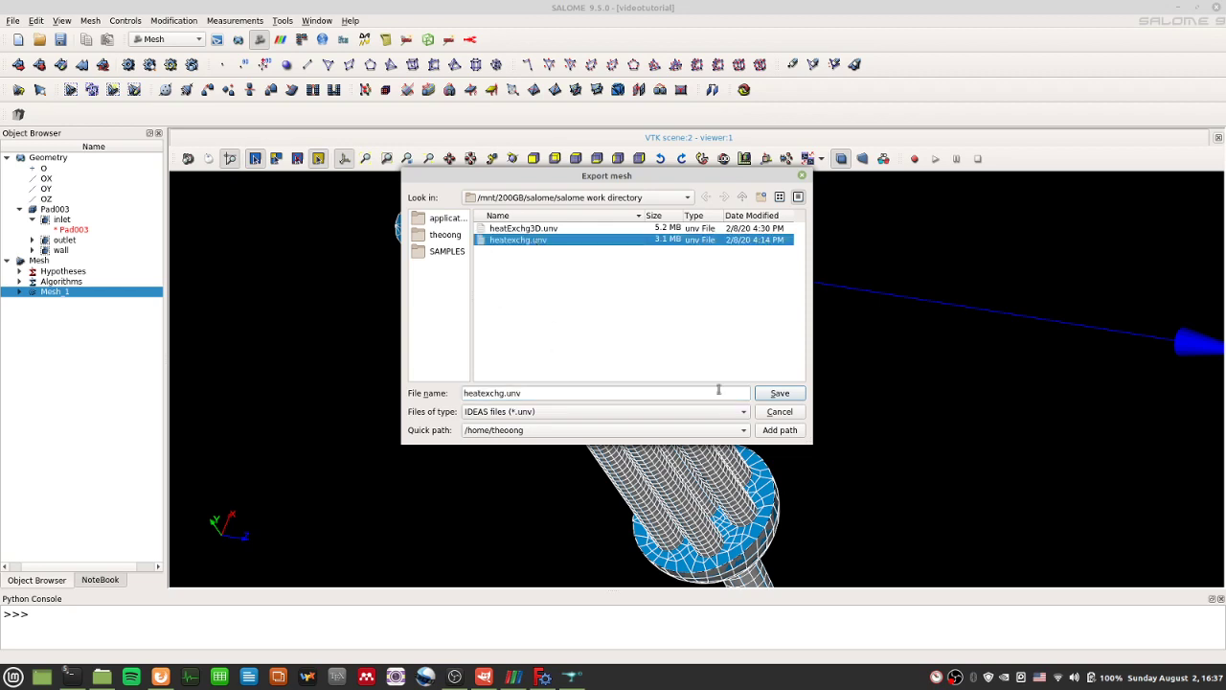
click(760, 394)
click(710, 311)
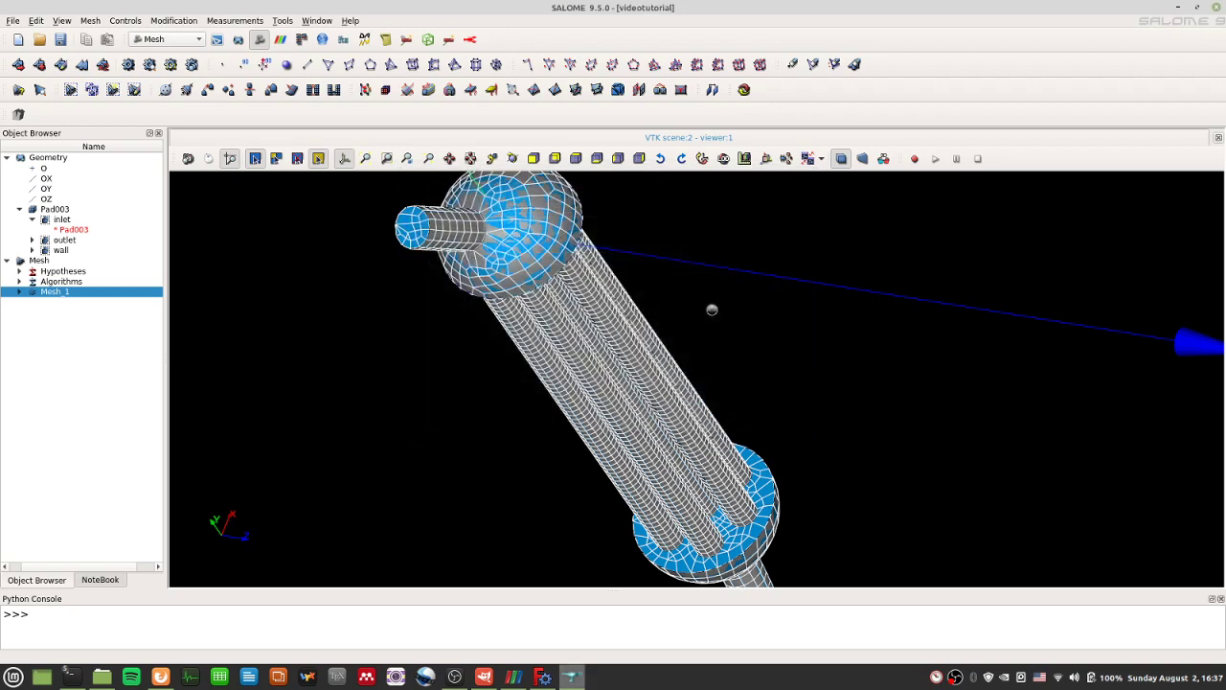
- Switch to the file manager and copy heatexchg.unv from the salome work directory on the 200GB Shared drive
click(102, 676)
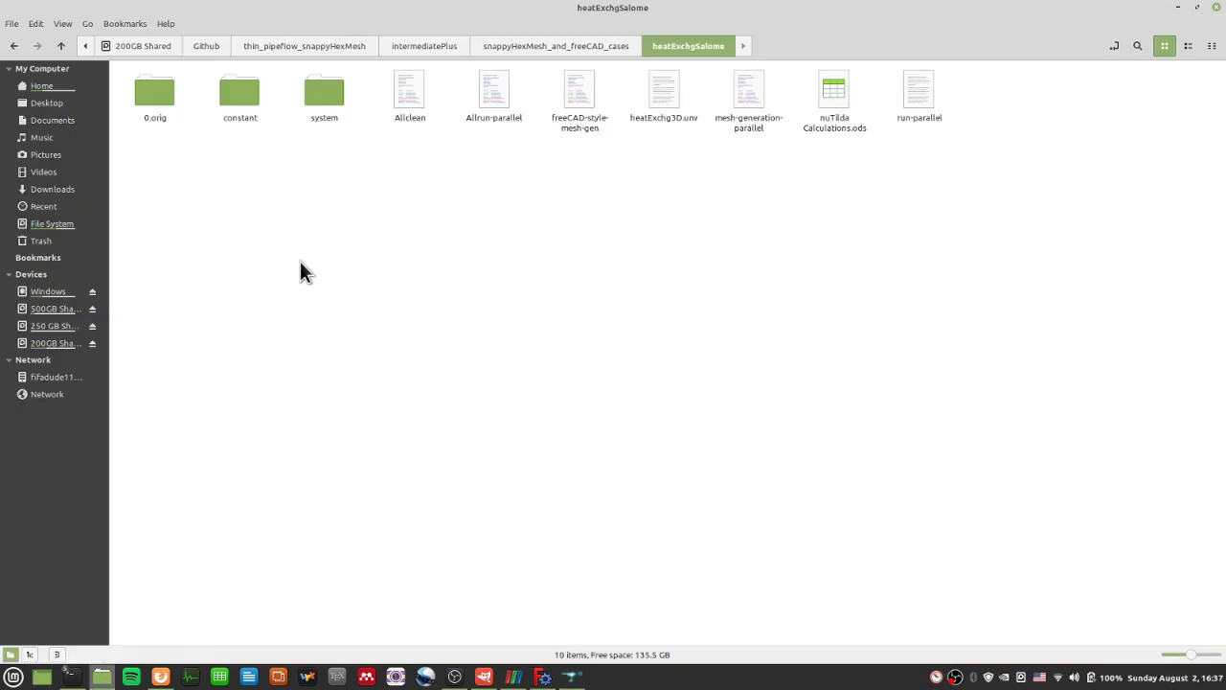
click(53, 345)
double_click(490, 91)
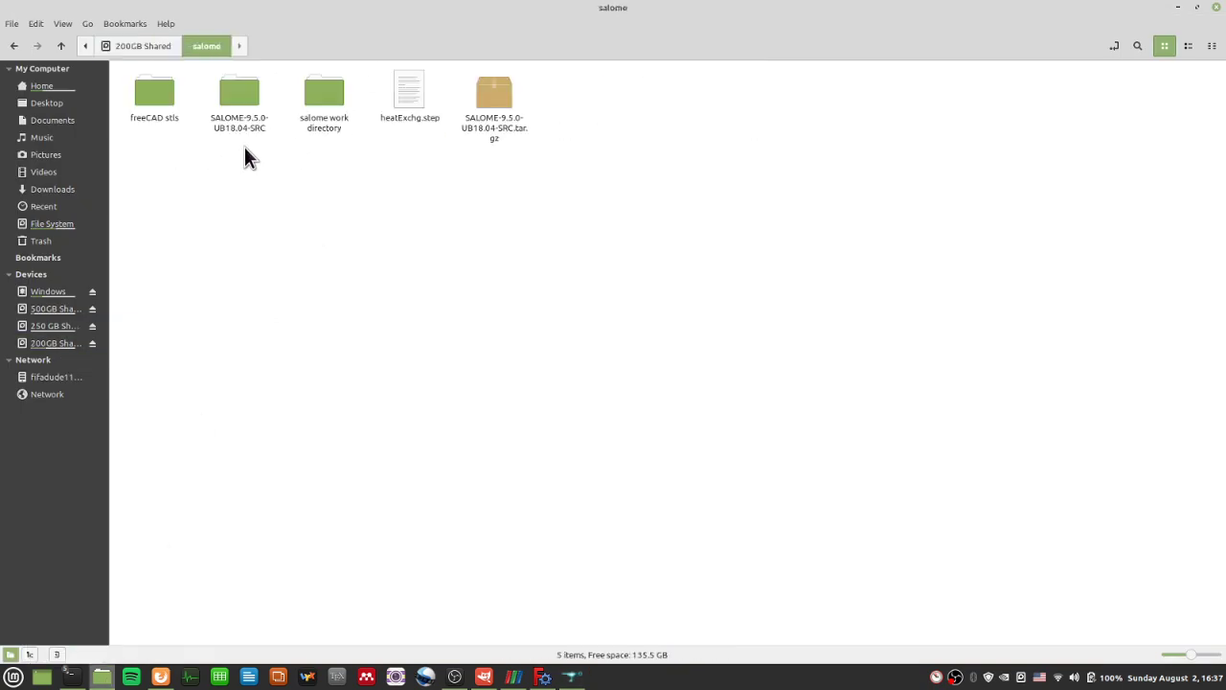
double_click(312, 95)
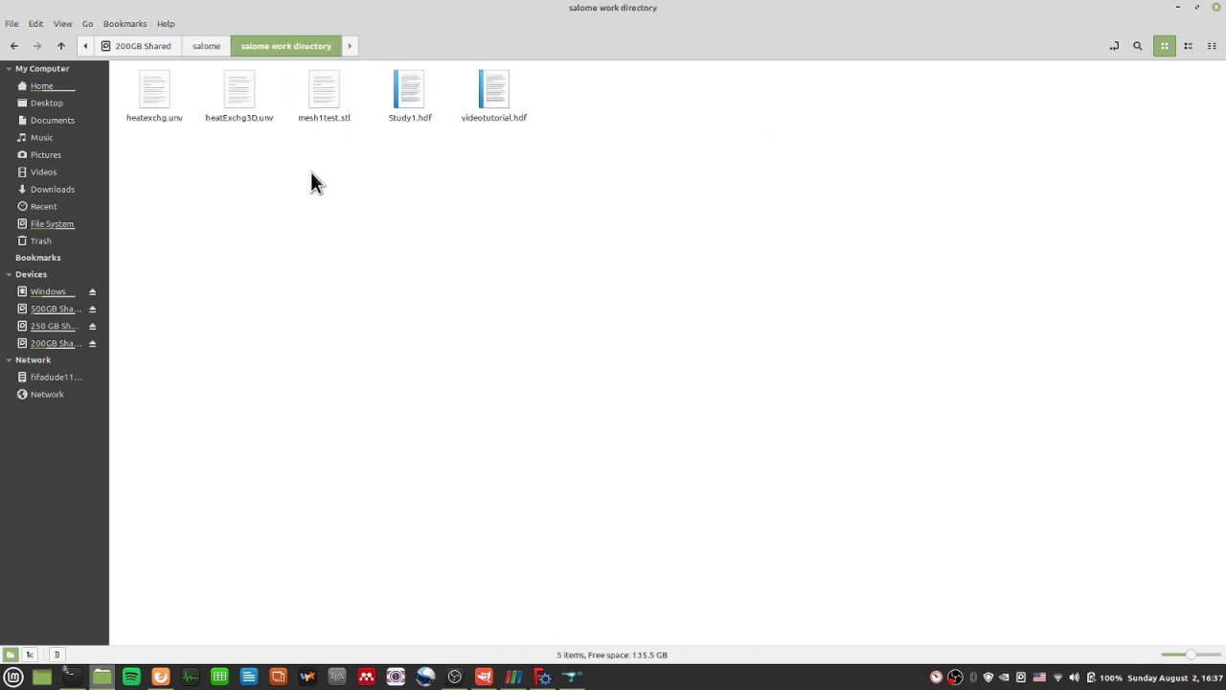
click(163, 86)
key(ctrl+c)
- Open the heatExchgSalome case folder under Github/thin_pipeflow_snappyHexMesh/intermediatePlus/snappyHexMesh_and_freeCAD_cases
click(205, 46)
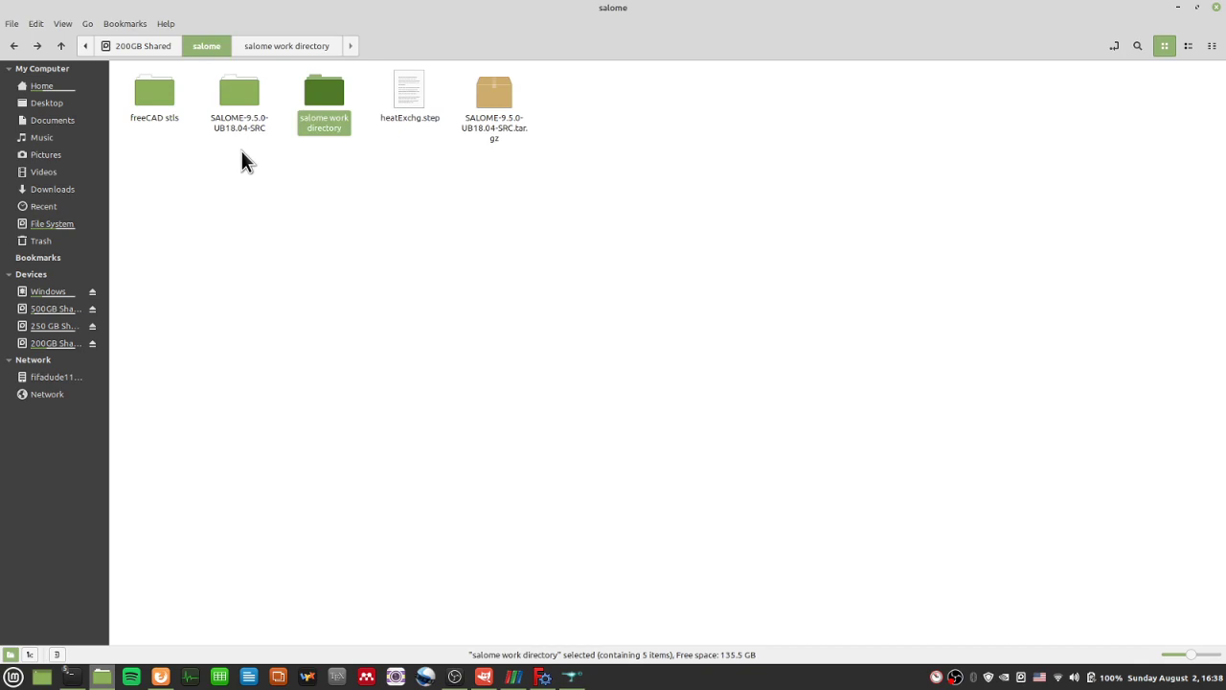
click(144, 46)
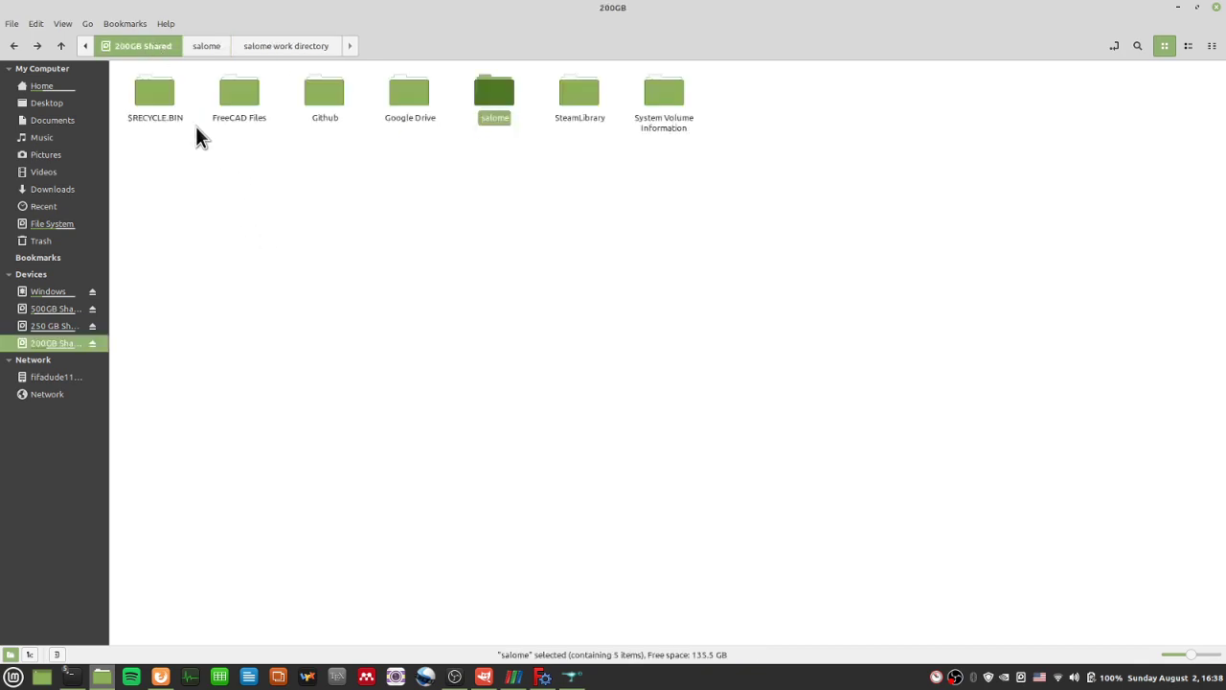
double_click(333, 100)
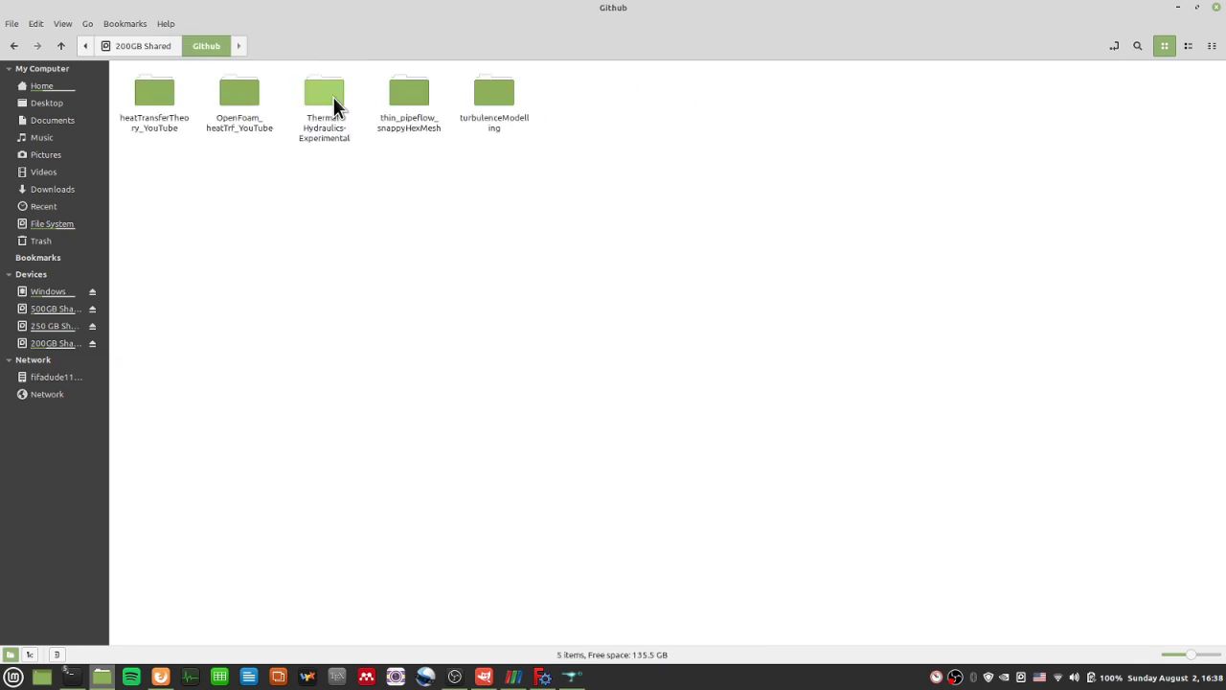
double_click(422, 93)
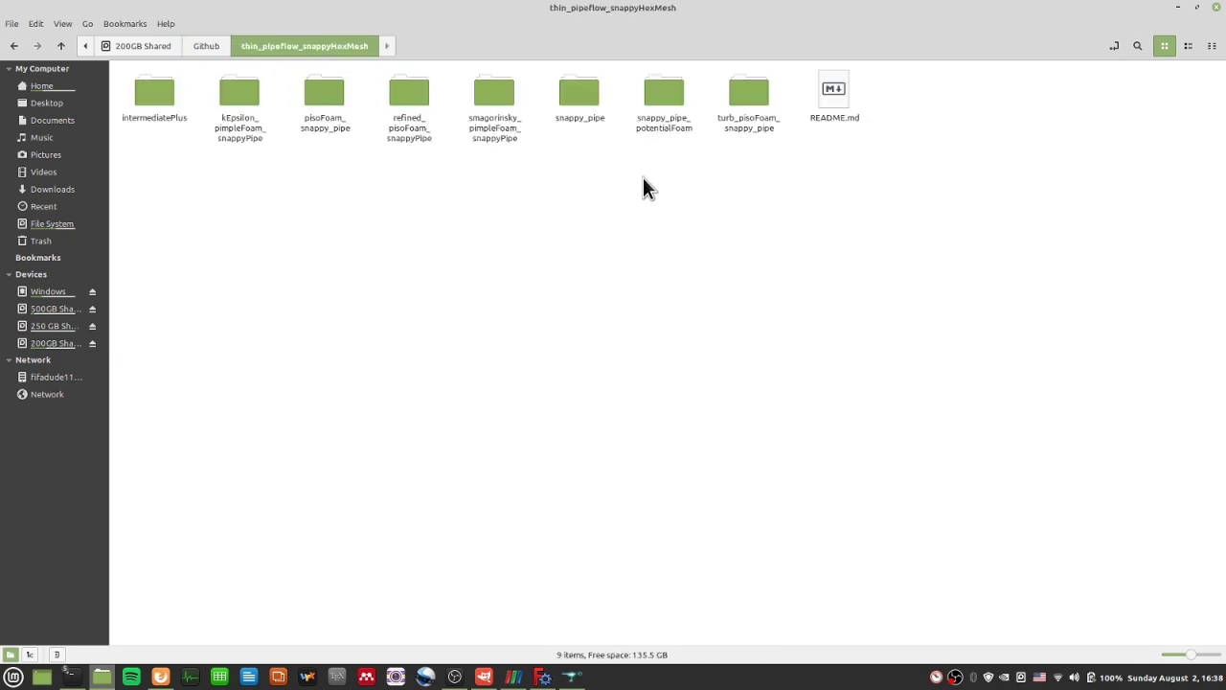
double_click(153, 94)
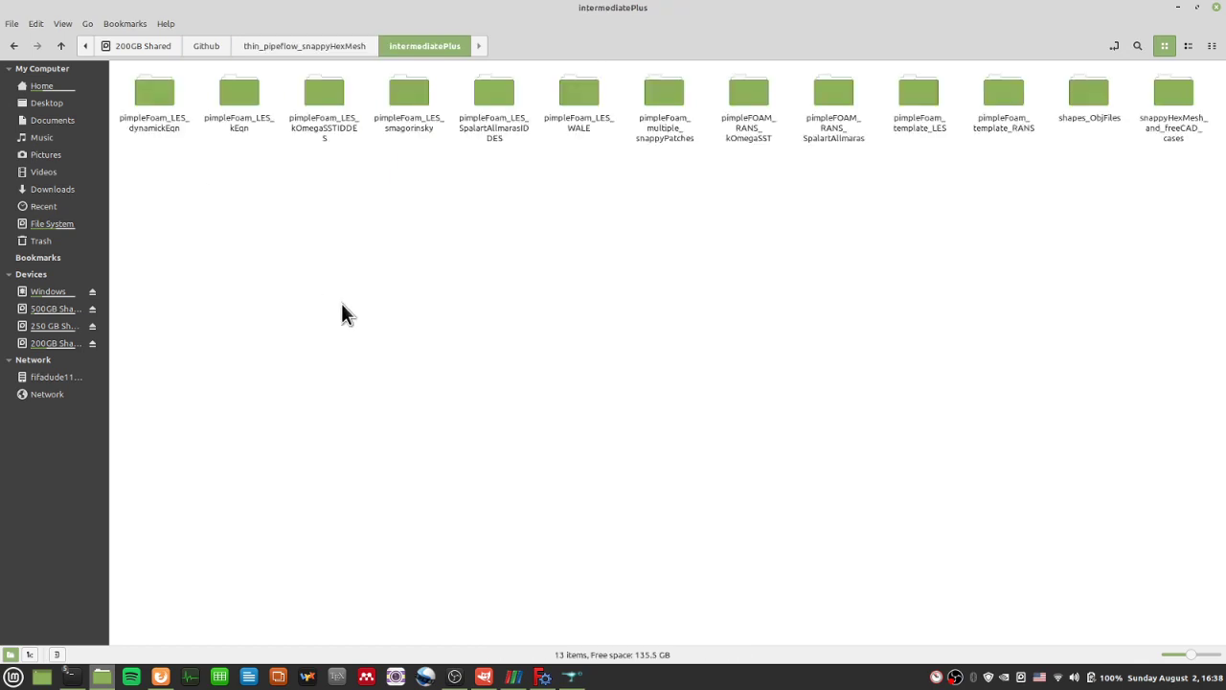
double_click(1148, 100)
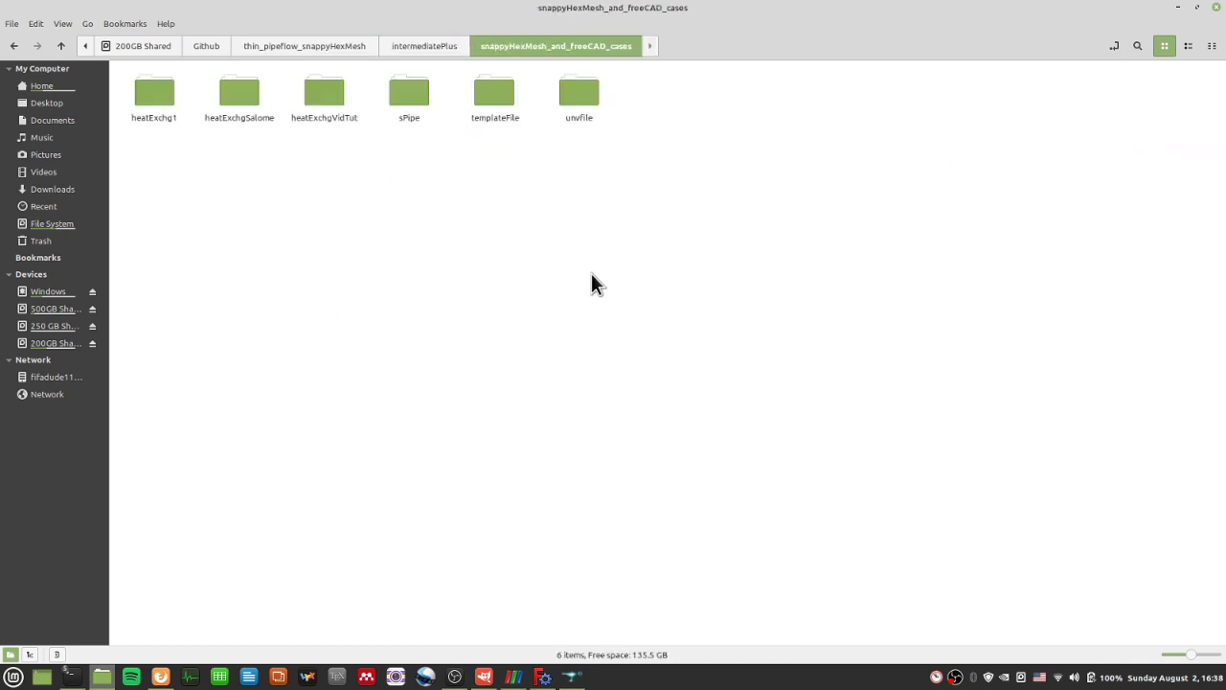
double_click(231, 116)
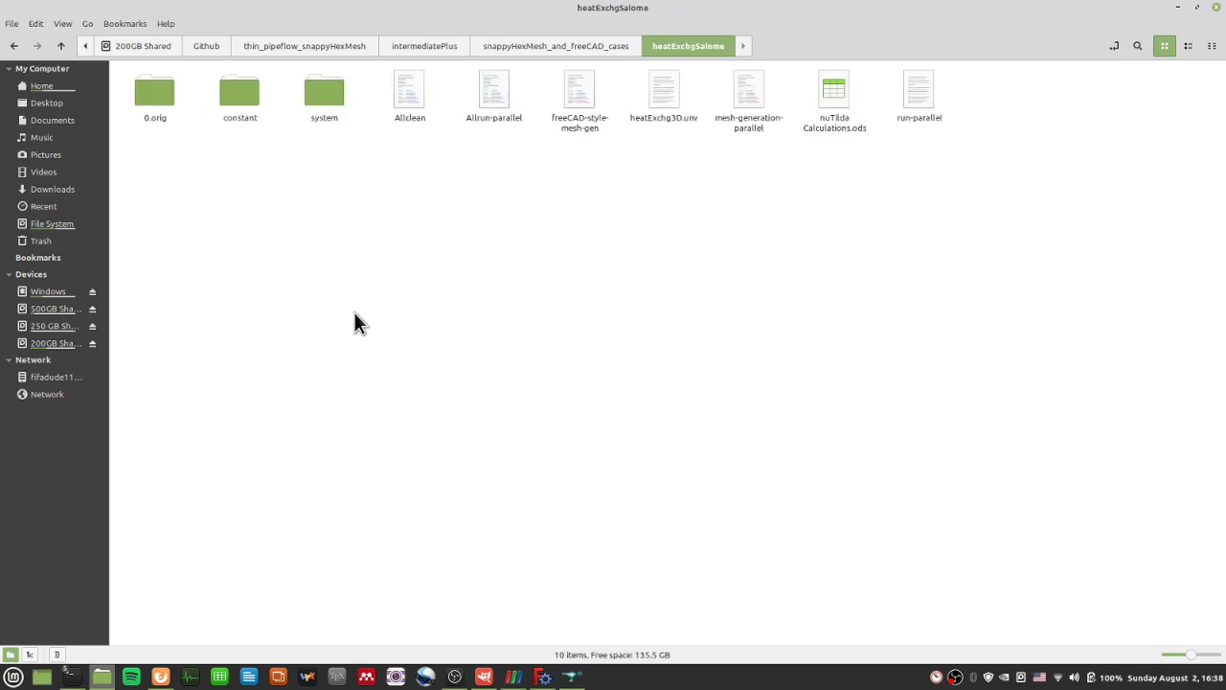
- Permanently delete the old heatExchg3D.unv file from the heatExchgSalome folder
click(650, 89)
right_click(664, 80)
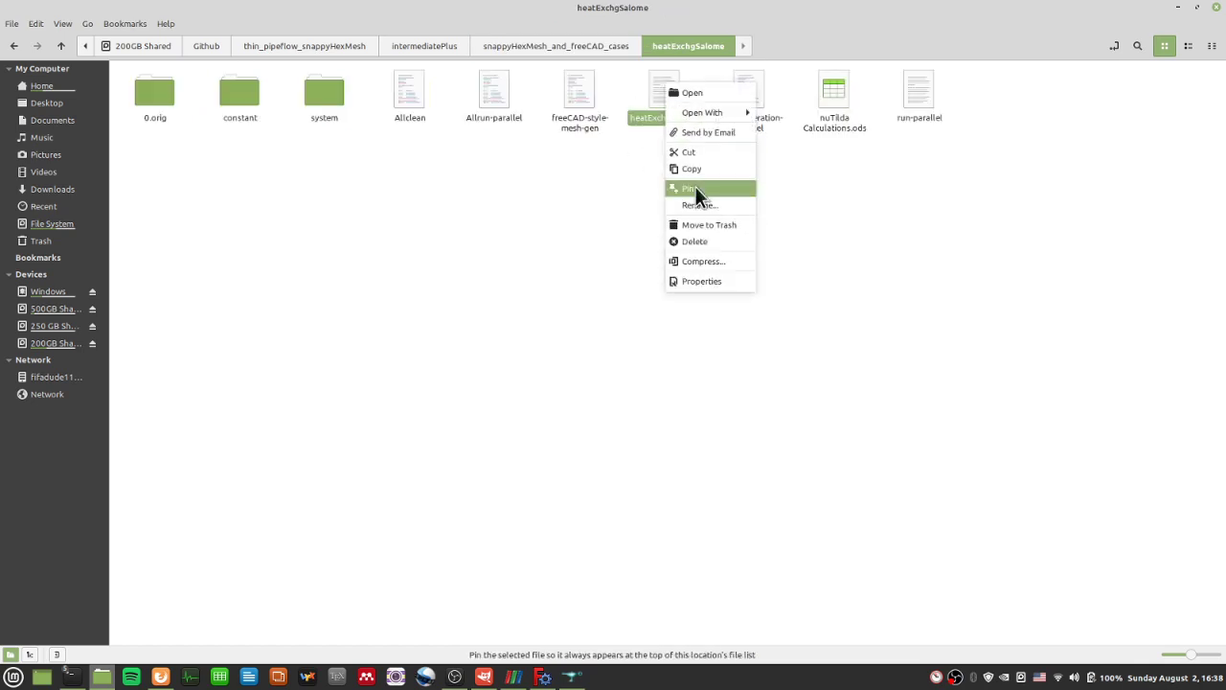
click(719, 241)
click(675, 386)
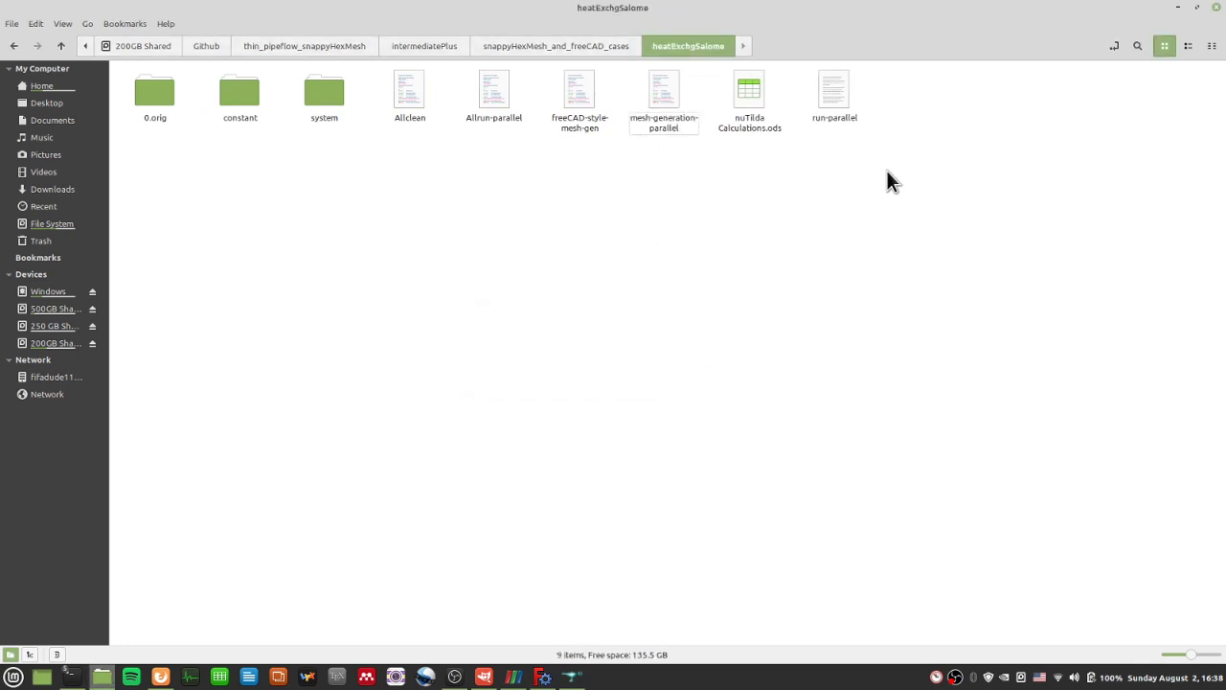
right_click(894, 181)
click(526, 266)
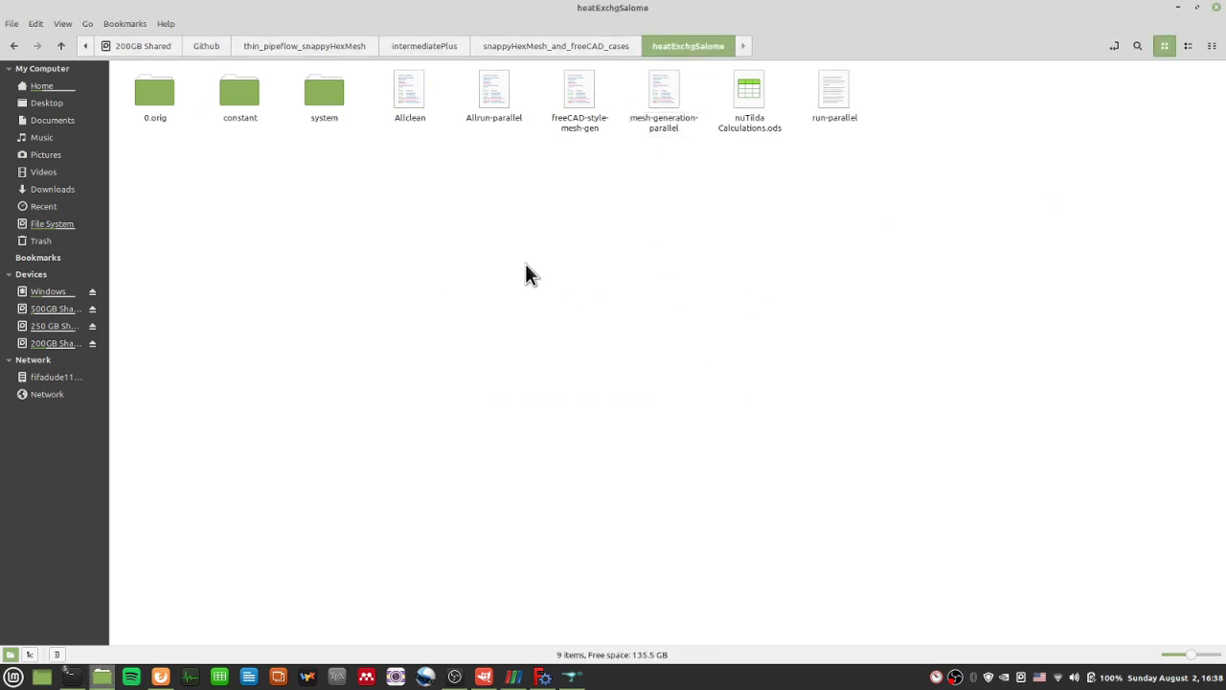
- Paste the copied heatexchg.unv into the heatExchgSalome case folder
click(157, 90)
click(234, 93)
click(323, 91)
right_click(1013, 142)
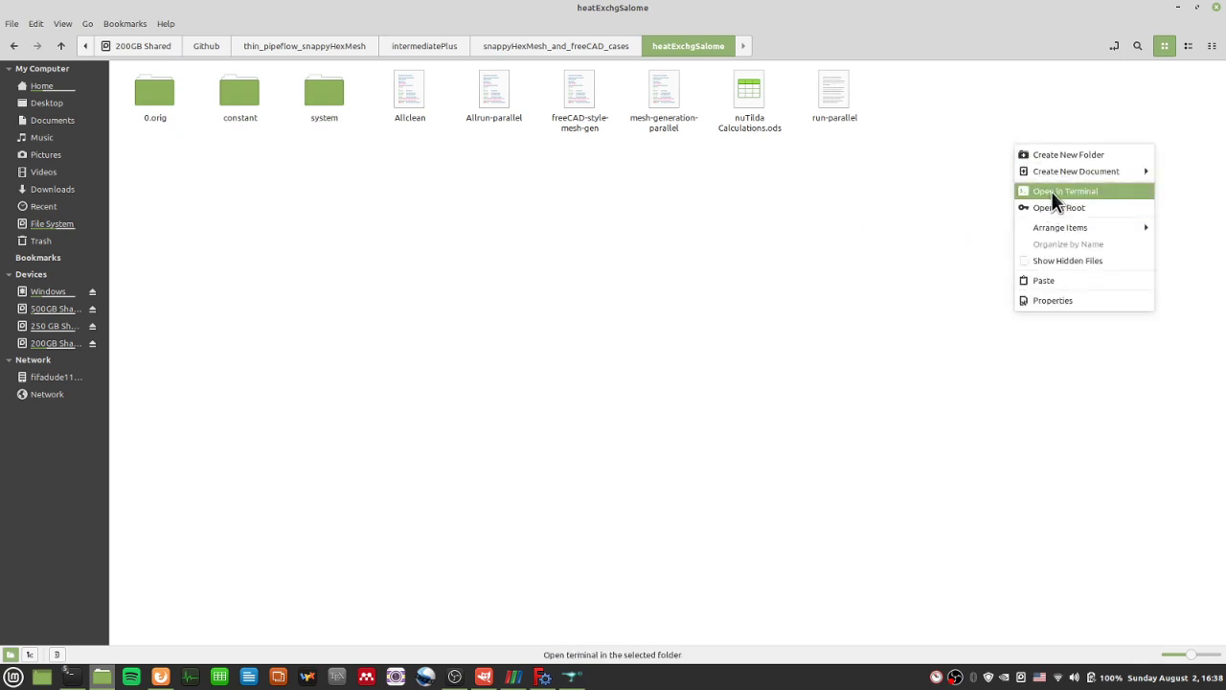
click(1054, 281)
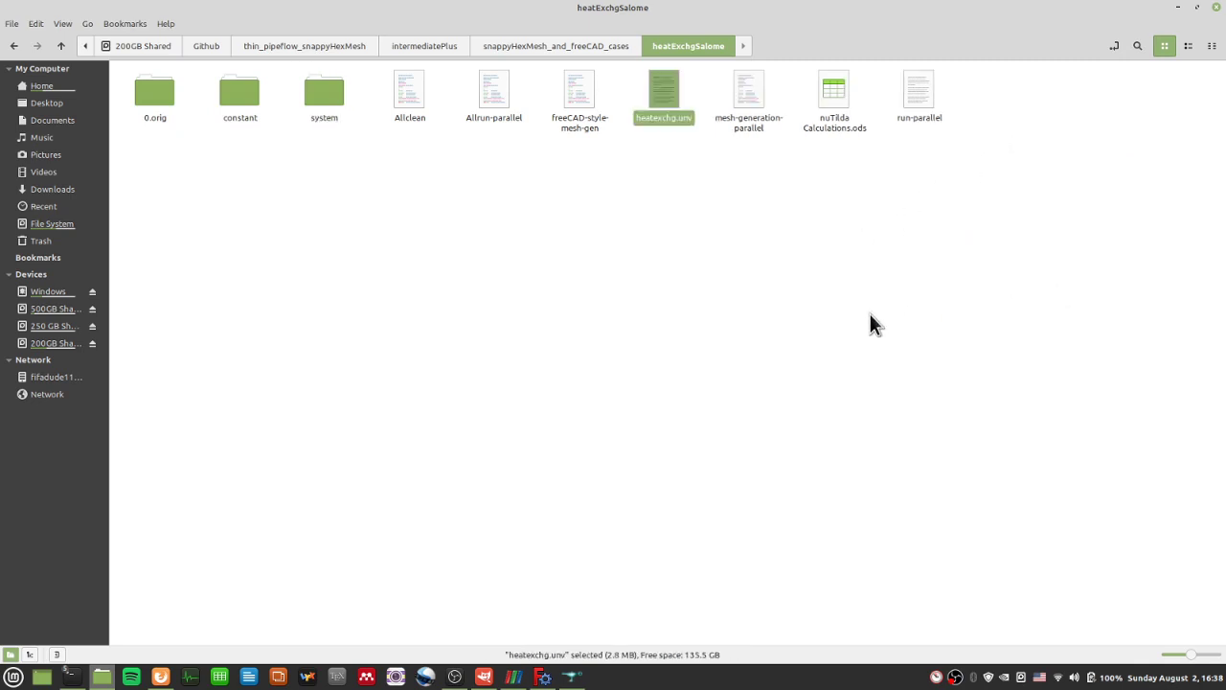
- Open a terminal in the heatExchgSalome case folder
click(682, 333)
right_click(601, 186)
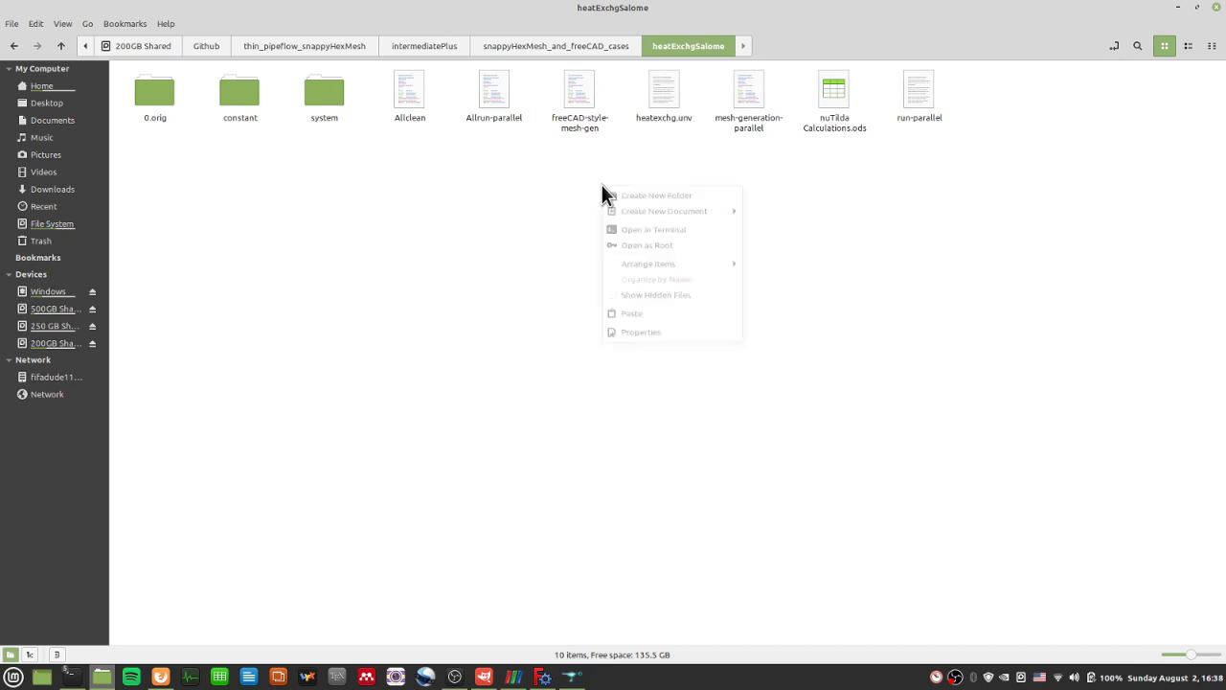
click(640, 233)
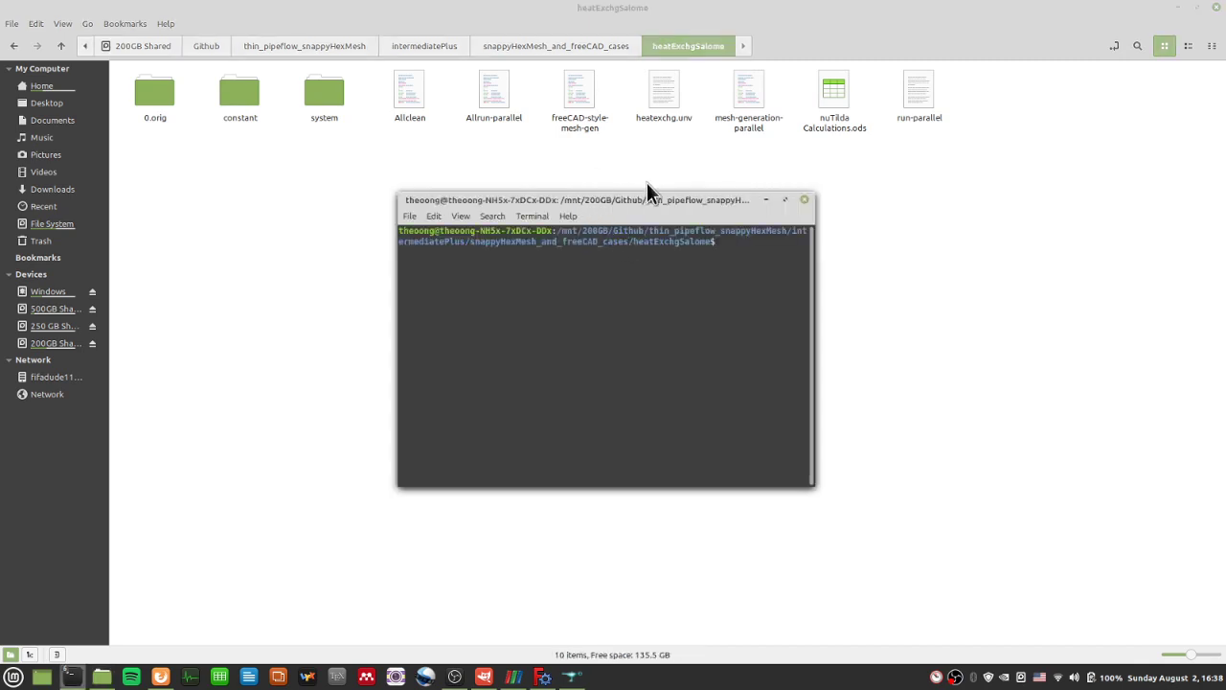
- List the heatExchgSalome case folder's contents in the terminal
text(l)
key(Return)
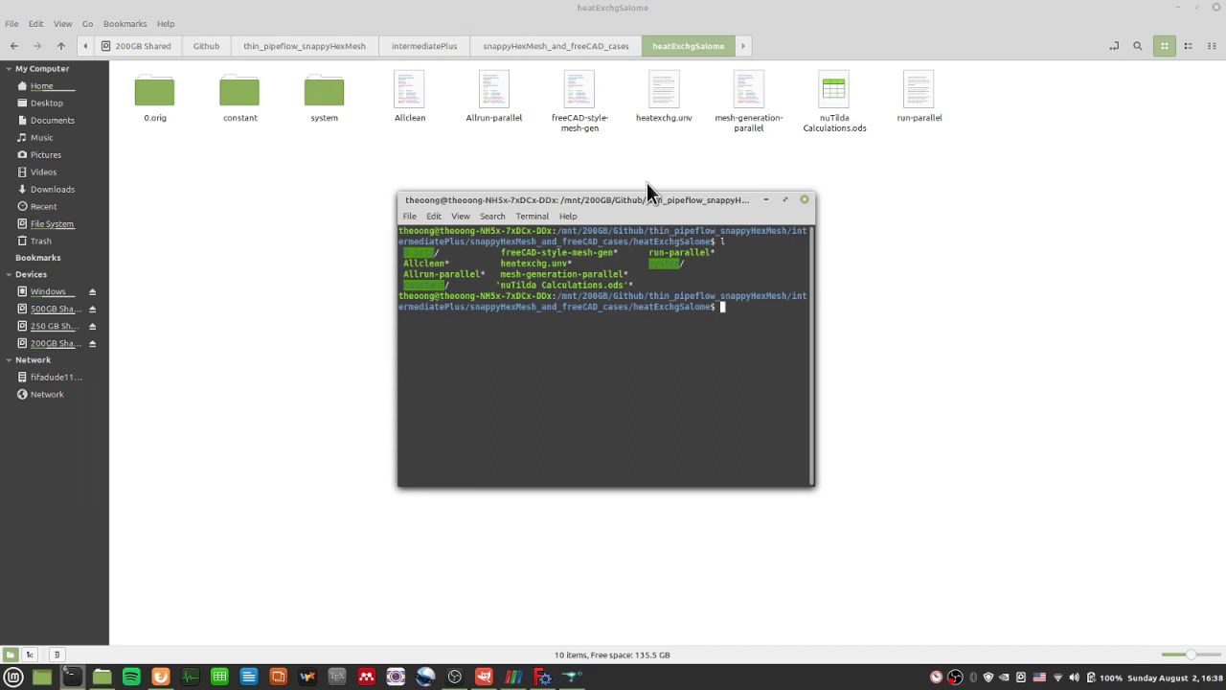
- Permanently delete the existing heatexchg.unv file from the case's constant/triSurface folder
click(234, 98)
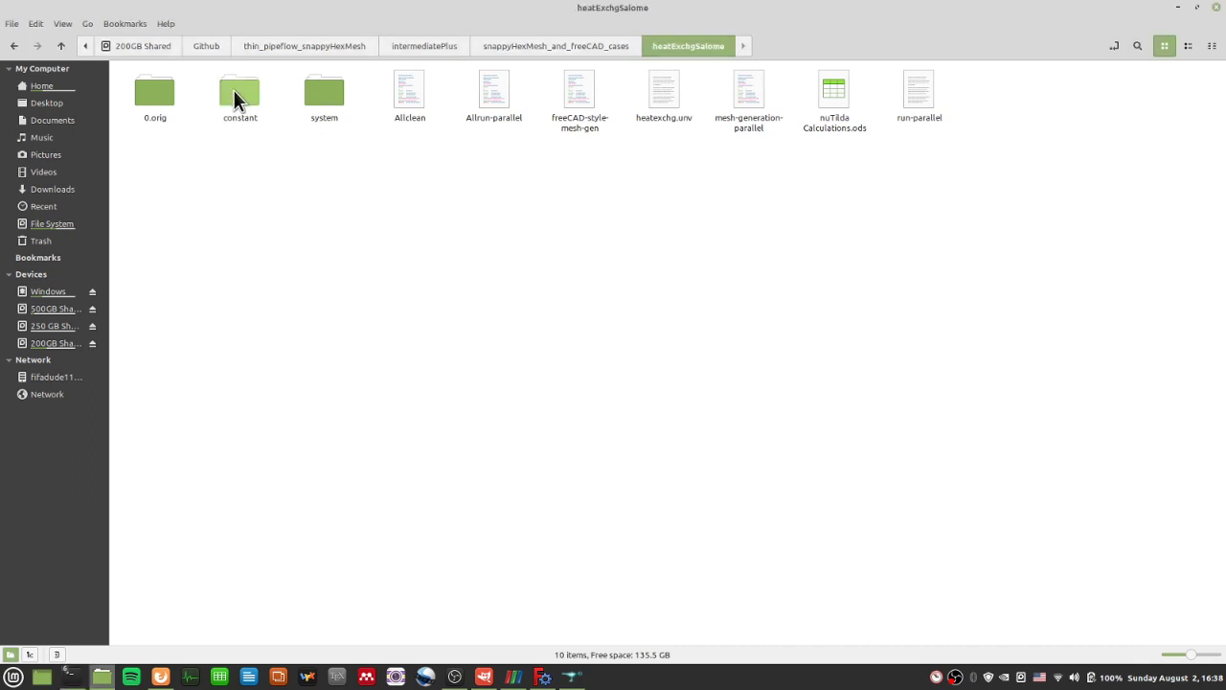
double_click(235, 98)
double_click(241, 100)
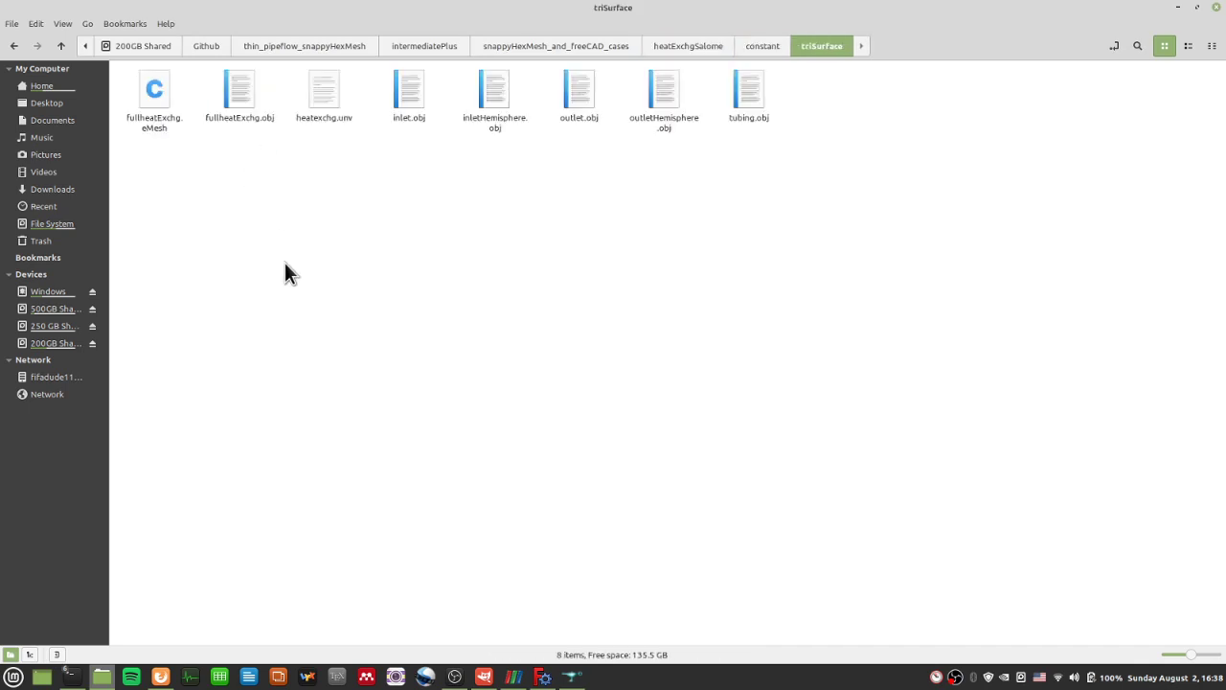
click(326, 91)
right_click(323, 86)
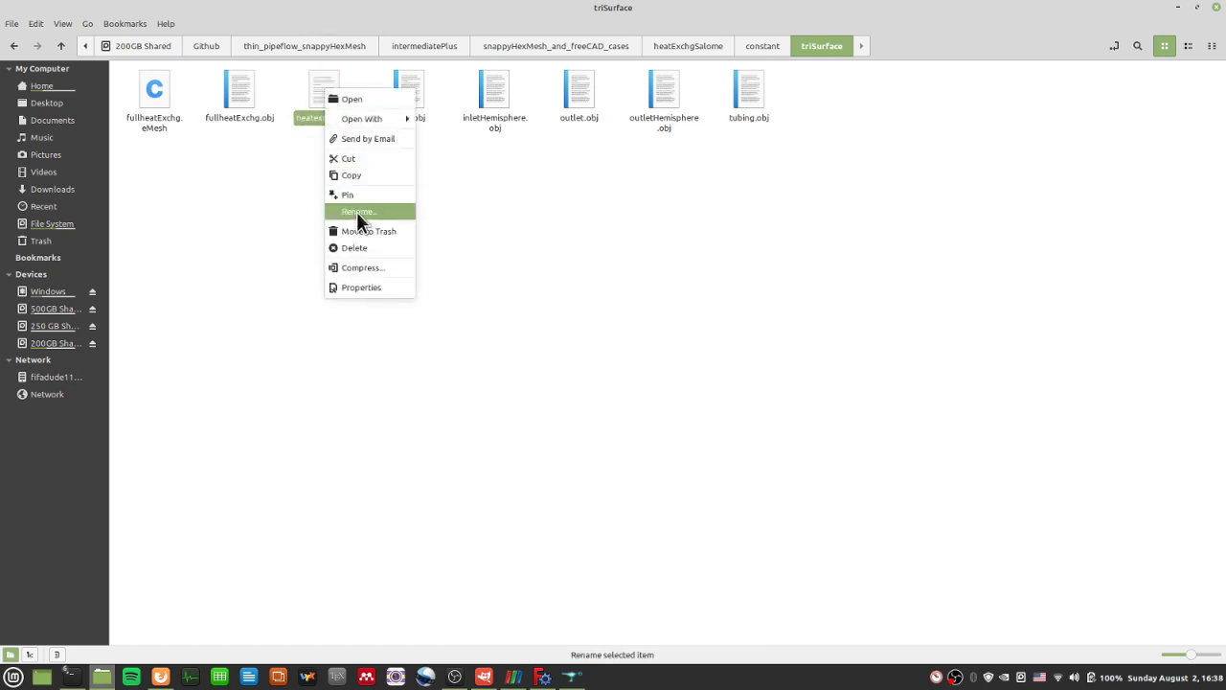
click(367, 249)
click(767, 388)
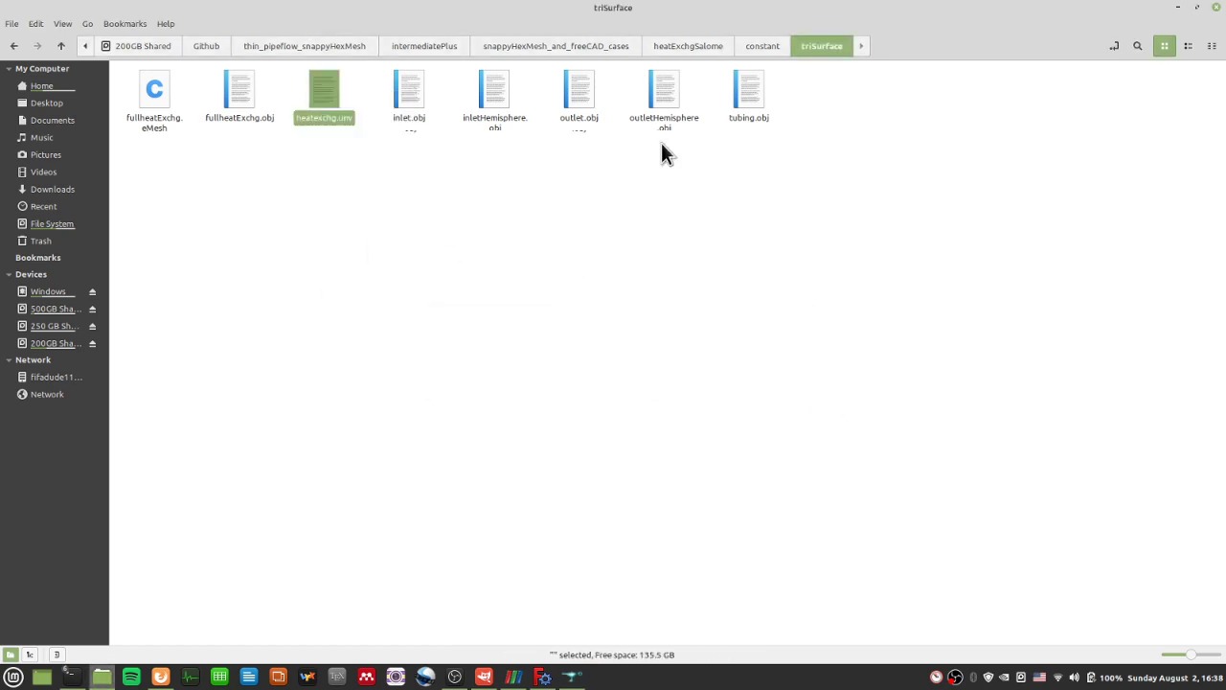
- Move heatexchg.unv from the heatExchgSalome case folder into its constant/triSurface folder
click(668, 47)
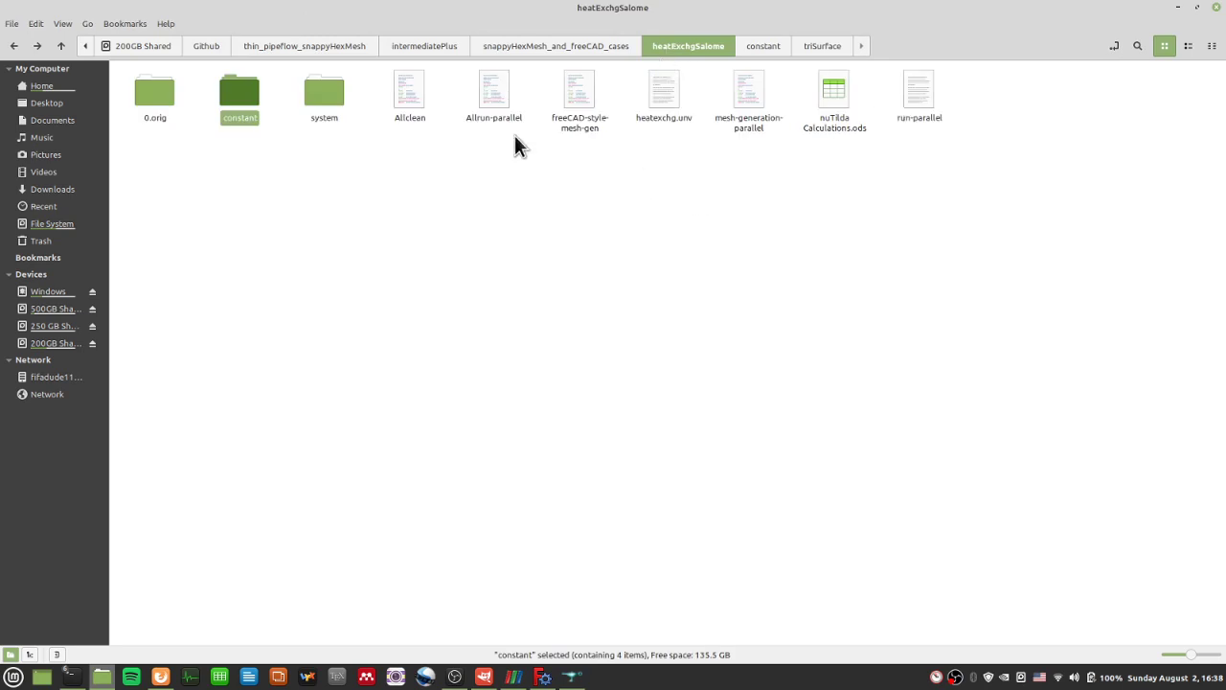
click(663, 101)
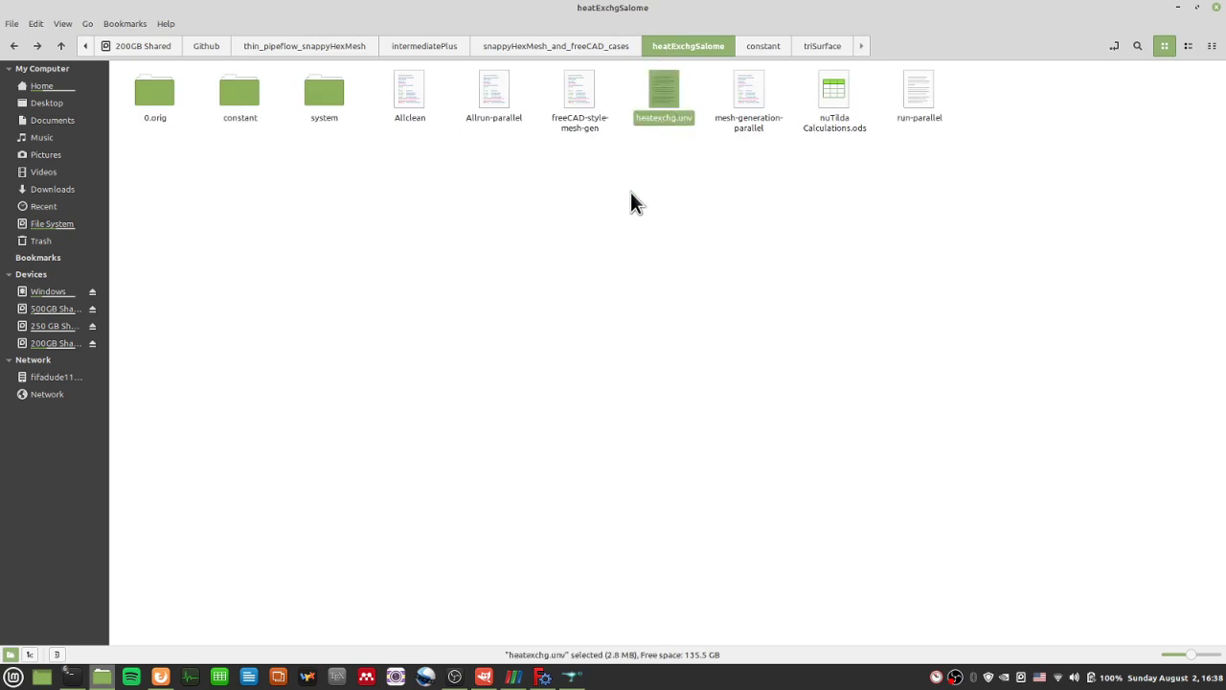
key(ctrl+x)
click(237, 95)
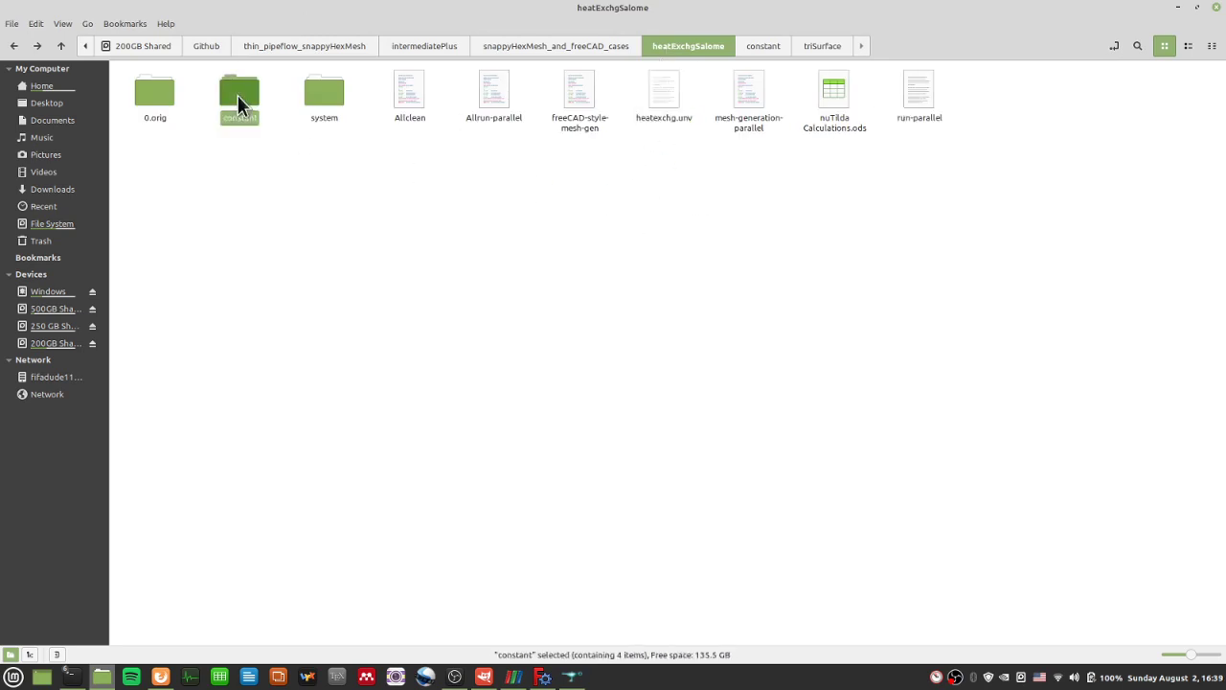
double_click(239, 97)
double_click(227, 91)
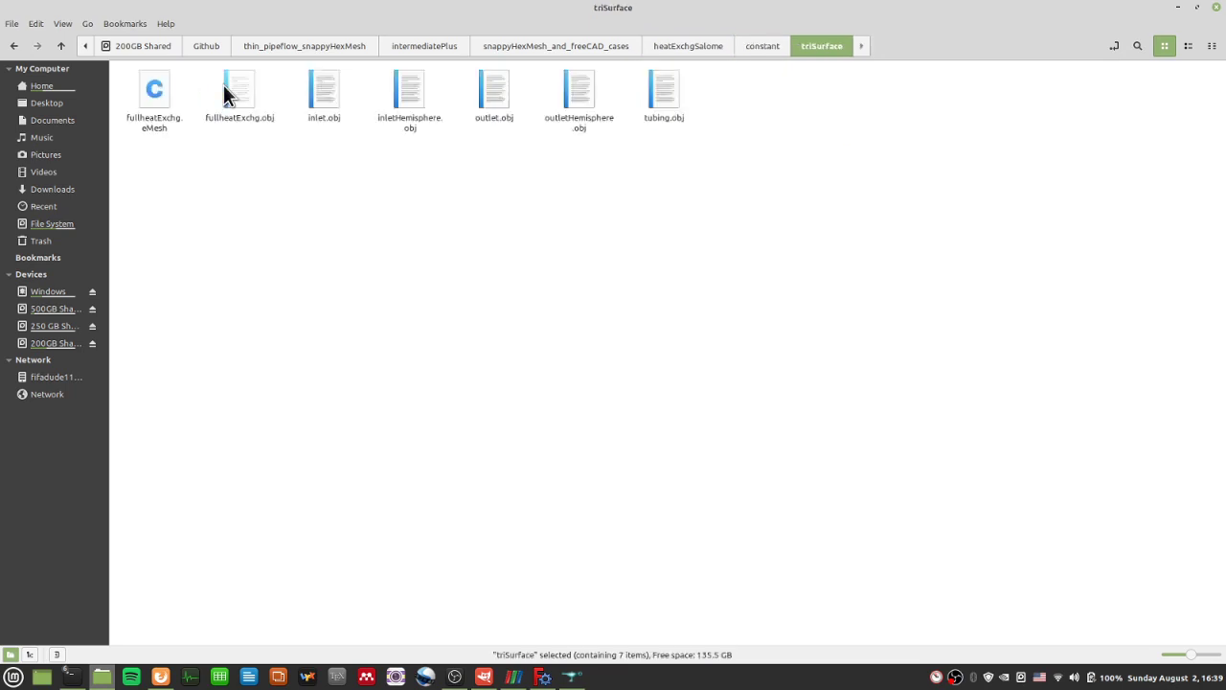
key(ctrl+v)
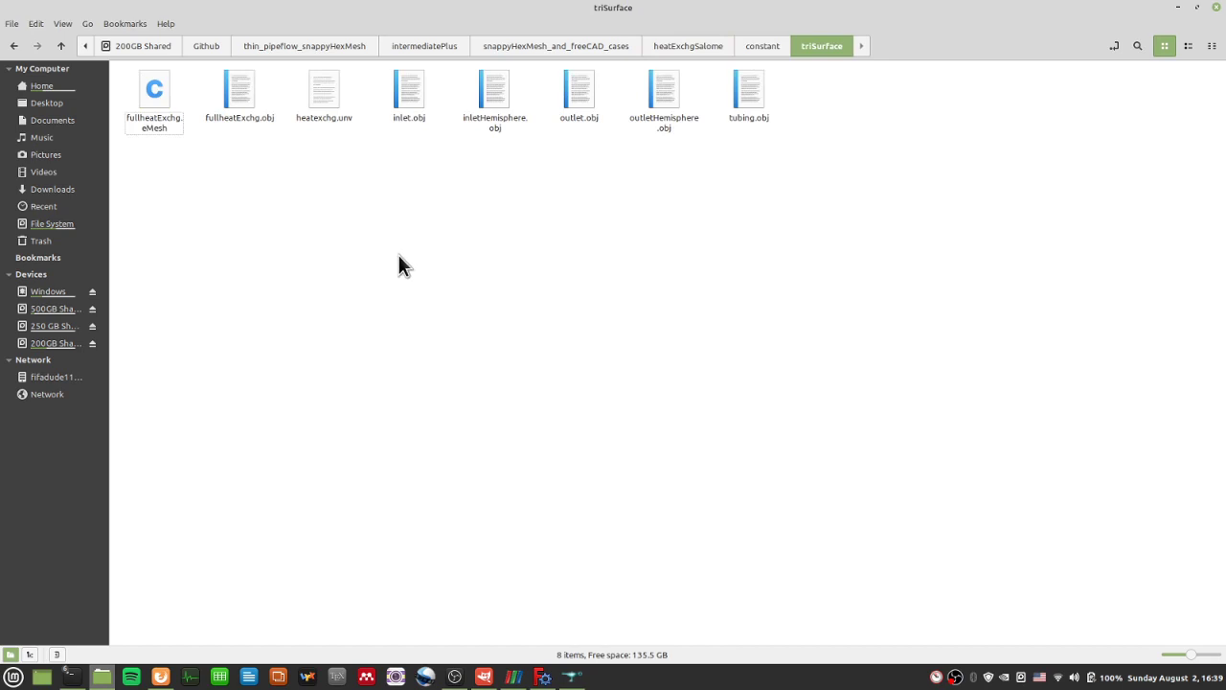
- Return to the heatExchgSalome case folder in the file manager
click(586, 44)
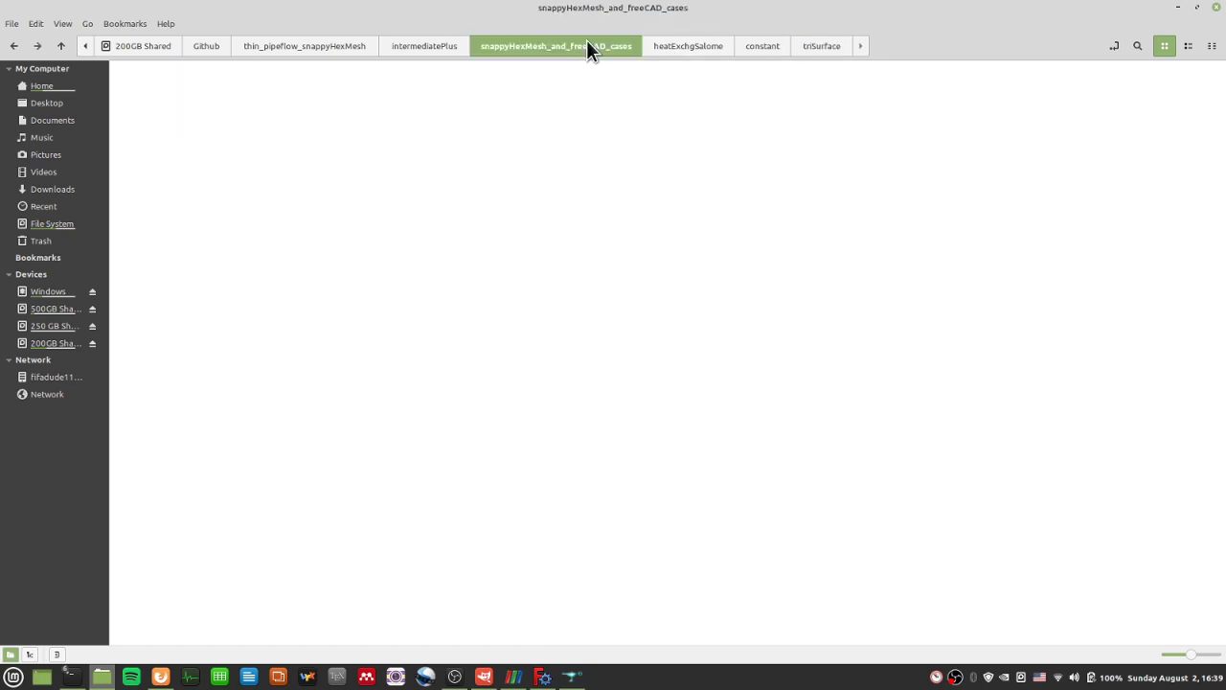
click(734, 322)
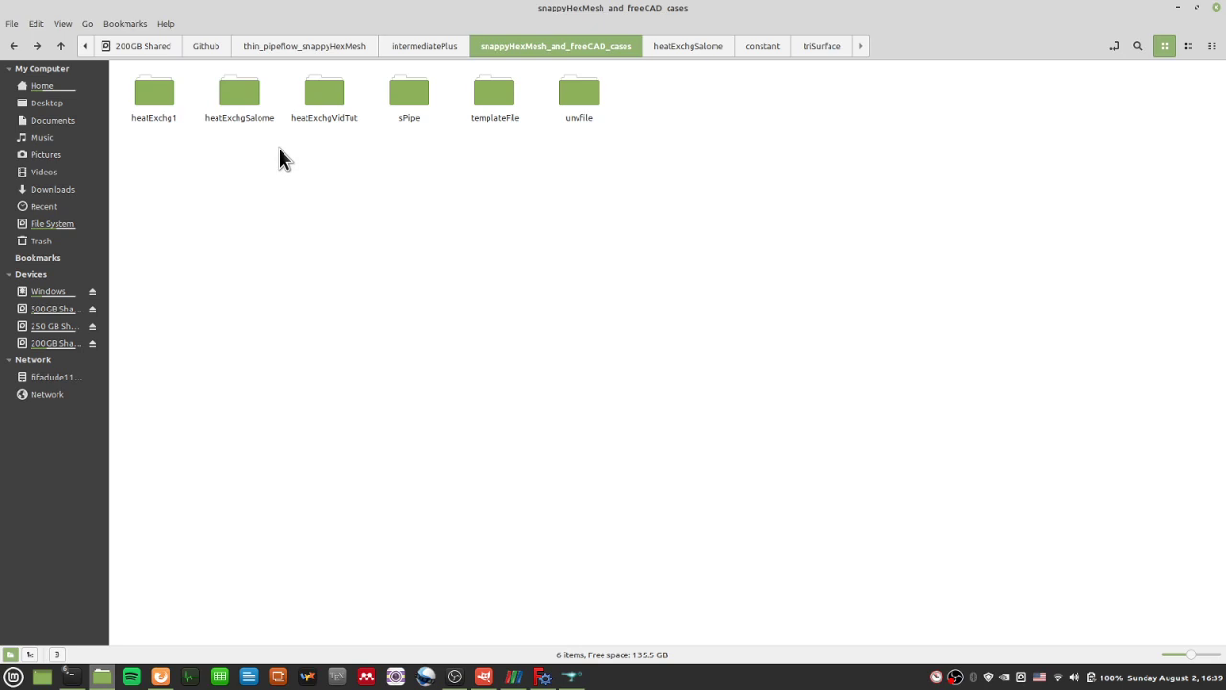
double_click(230, 98)
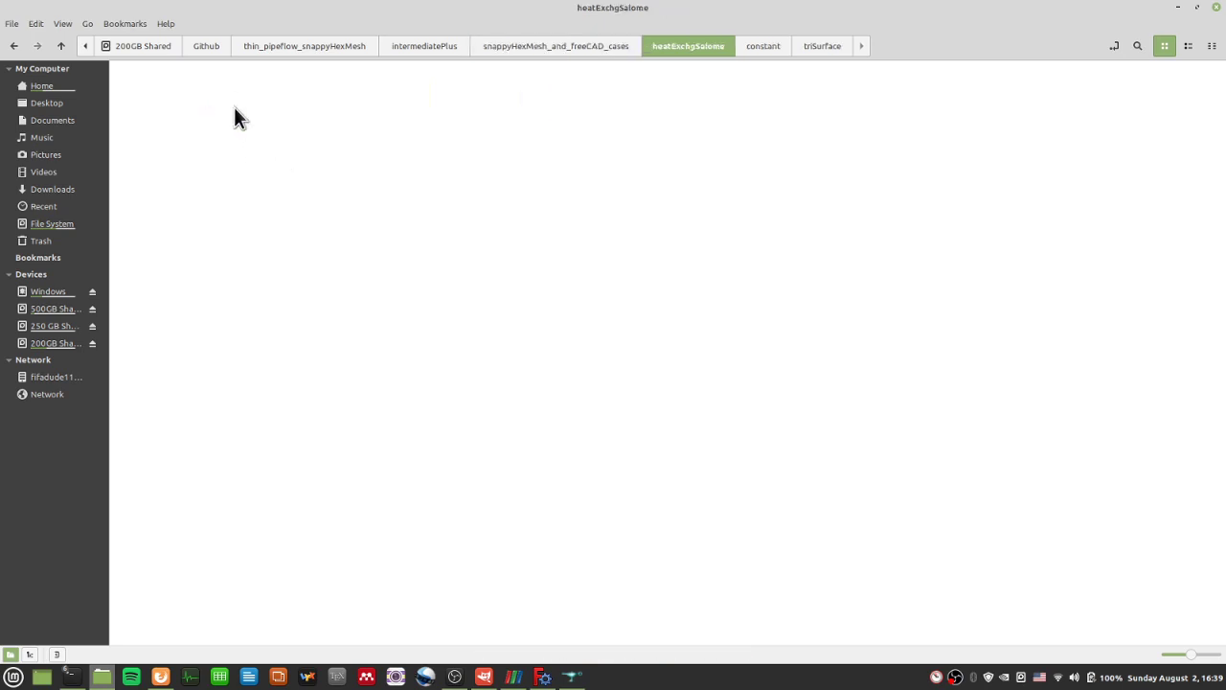
right_click(467, 198)
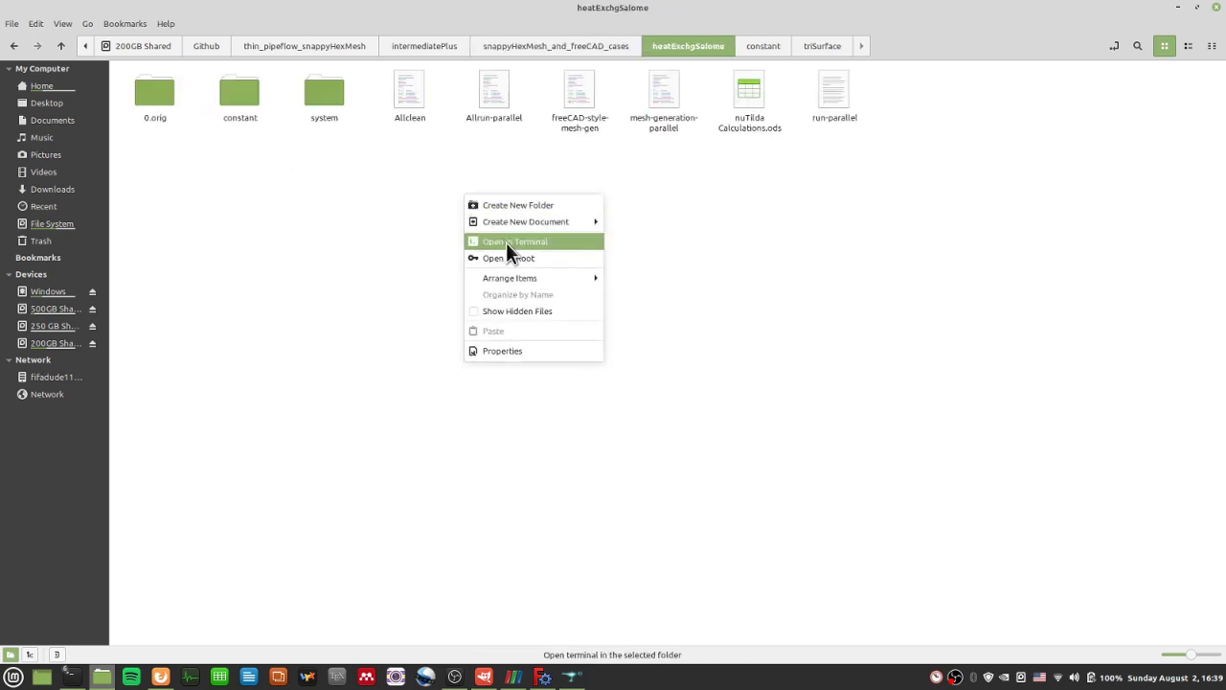
- Bring the case folder's terminal forward, snap it beside the file manager, and list the folder's contents again
click(74, 679)
click(74, 679)
drag(677, 204, 1197, 207)
text(l)
key(Return)
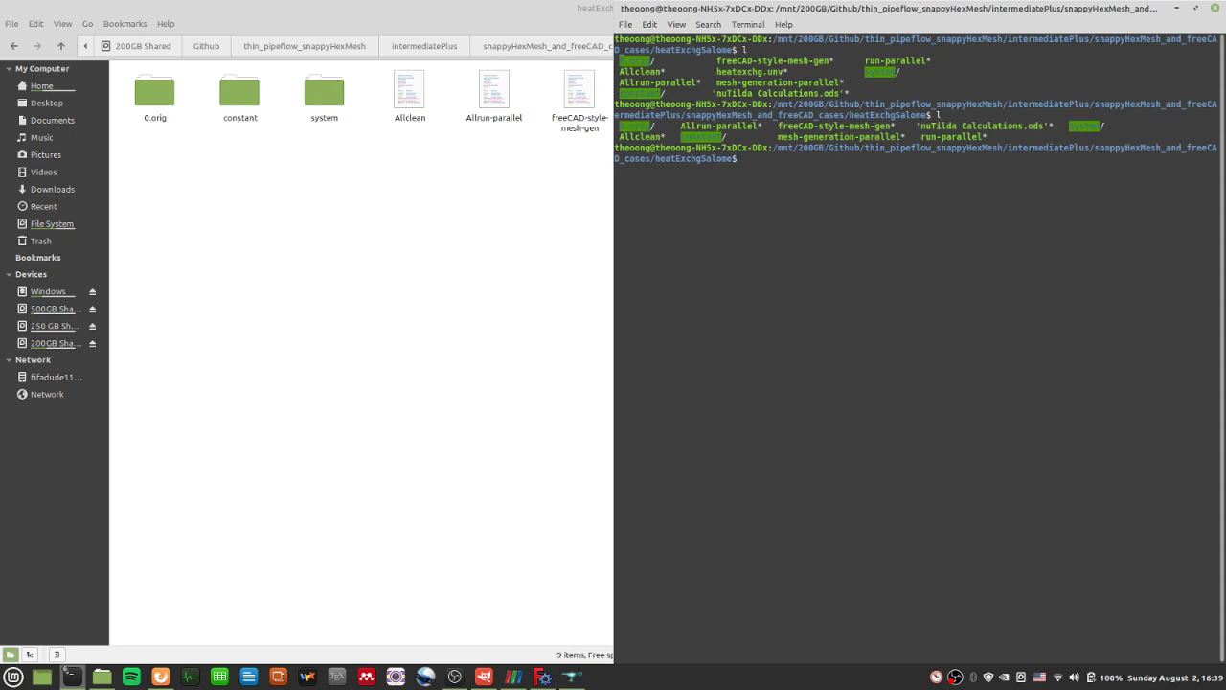
- List the contents of constant/triSurface in the terminal
text(ls cons)
key(Tab)
text(tr)
key(Tab)
key(Return)
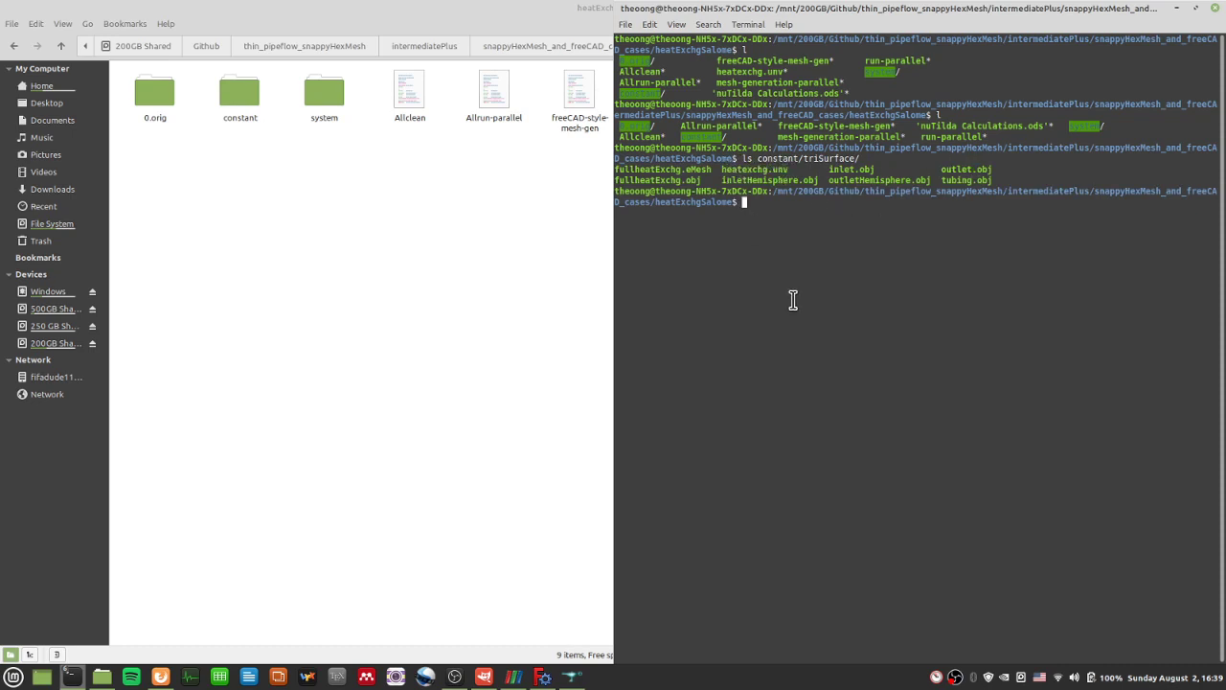
- Convert the UNV mesh to OpenFOAM format by running ideasUnvToFoam constant/triSurface/heatexchg.unv
text(ideasUnvToFoam)
text(constant/)
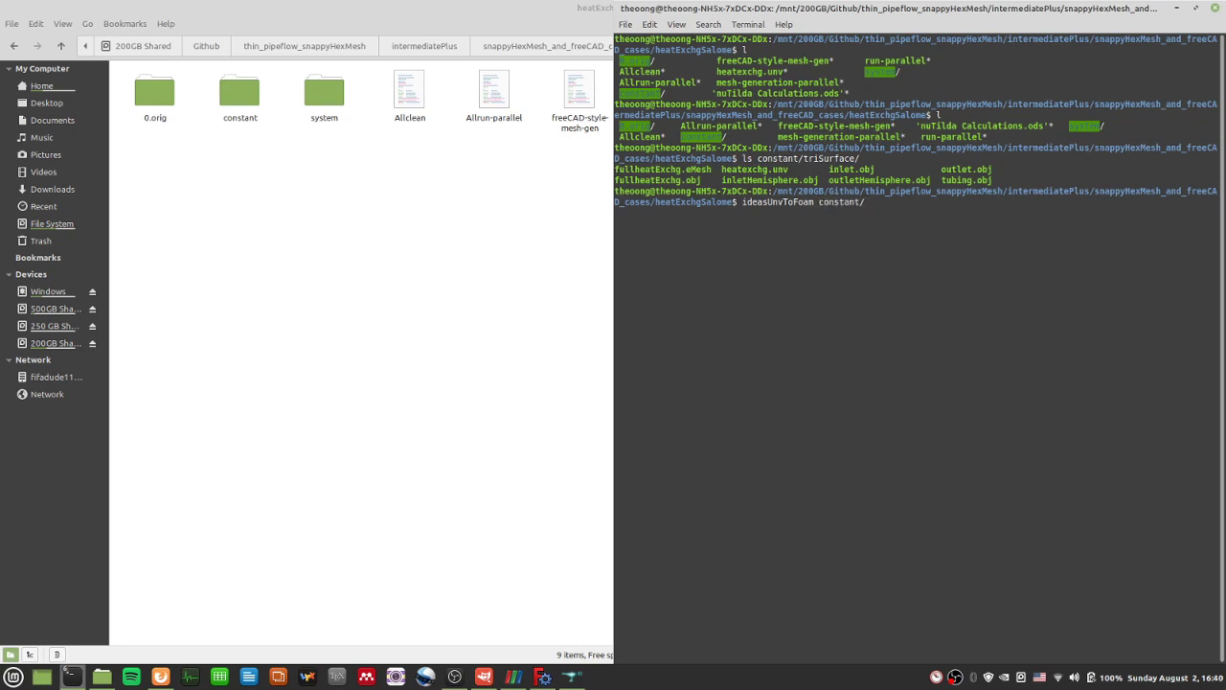
text(tri)
key(Tab)
text(hea)
key(Tab)
key(Return)
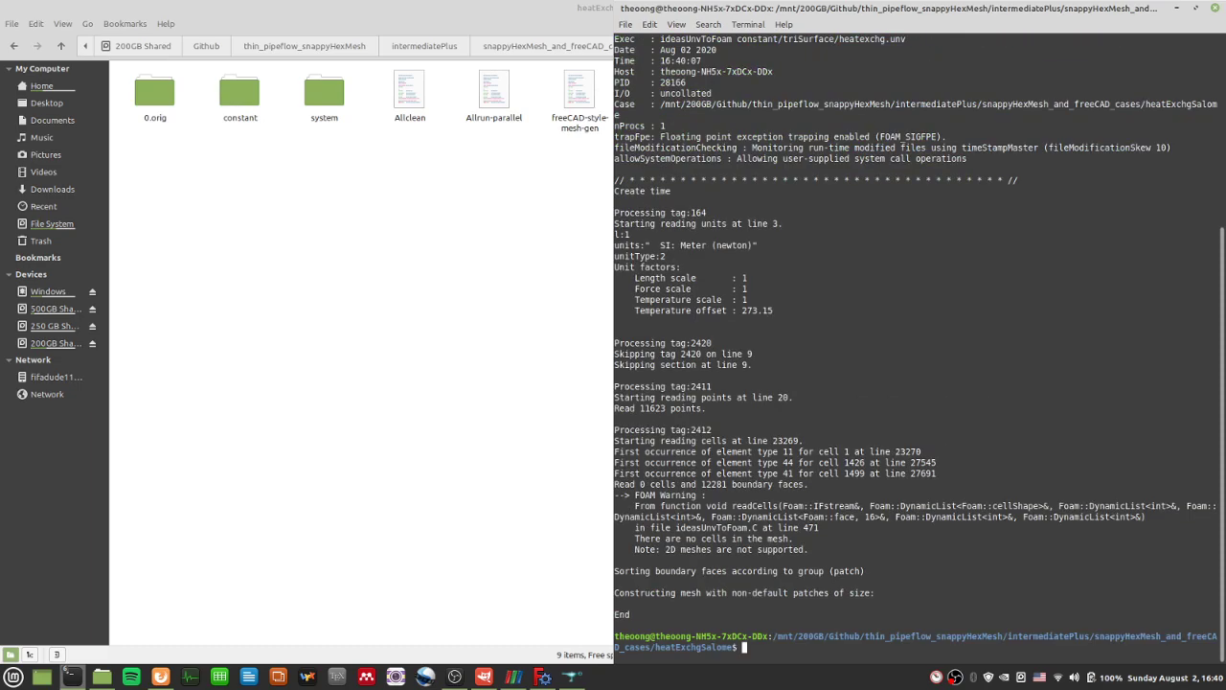
- Examine the ideasUnvToFoam output, including the unit factors, the cell-reading section and the FOAM warning
scroll(838, 511, up, 8)
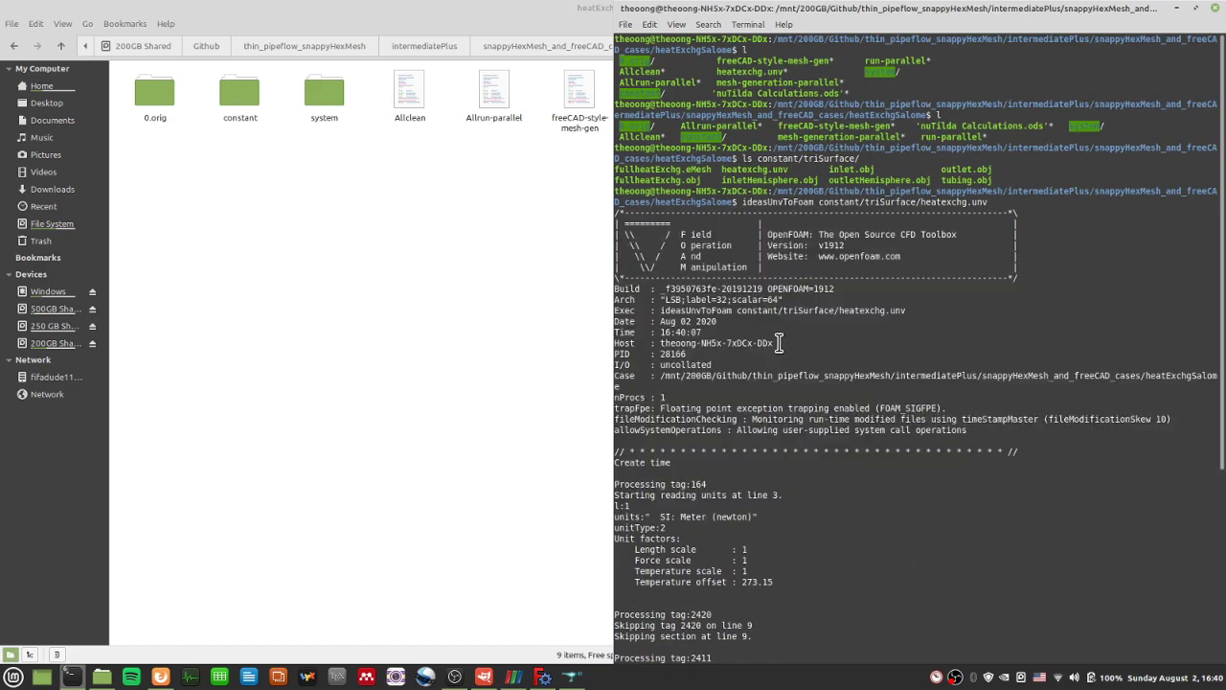
drag(732, 210, 882, 592)
scroll(882, 593, down, 8)
drag(844, 422, 853, 258)
click(827, 335)
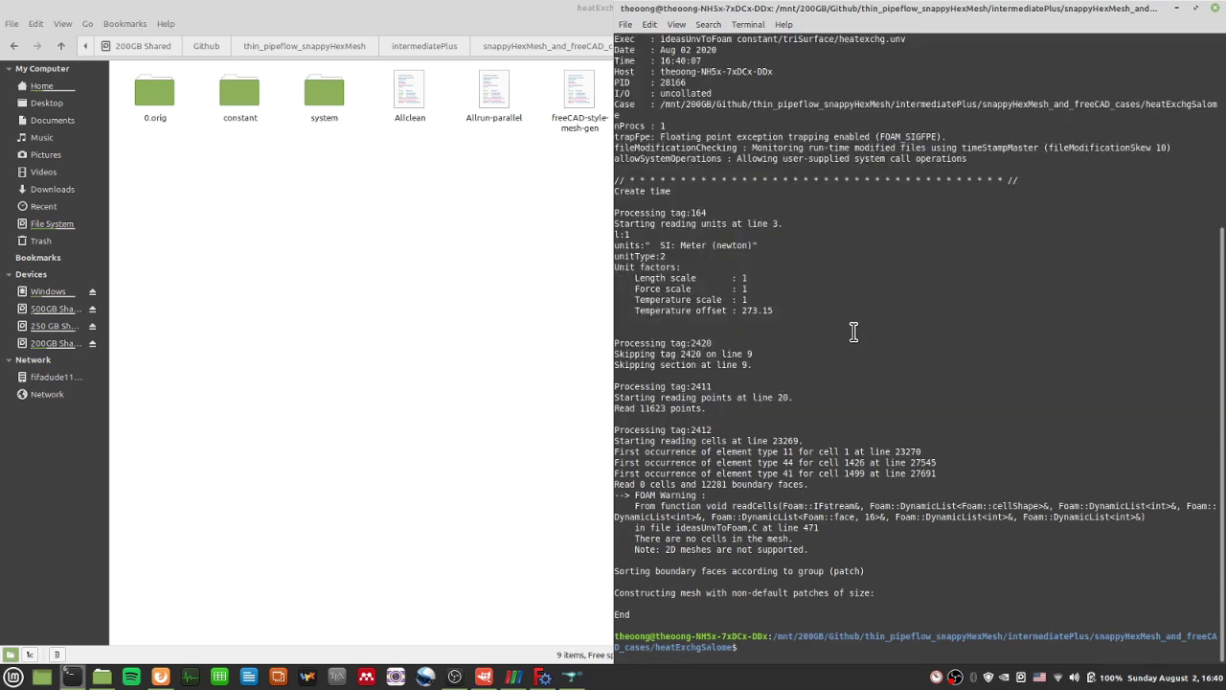
drag(777, 290, 830, 399)
click(826, 479)
click(831, 427)
drag(618, 492, 813, 549)
click(815, 540)
click(843, 494)
- Switch to SALOME and delete Mesh_1 from the study
click(572, 676)
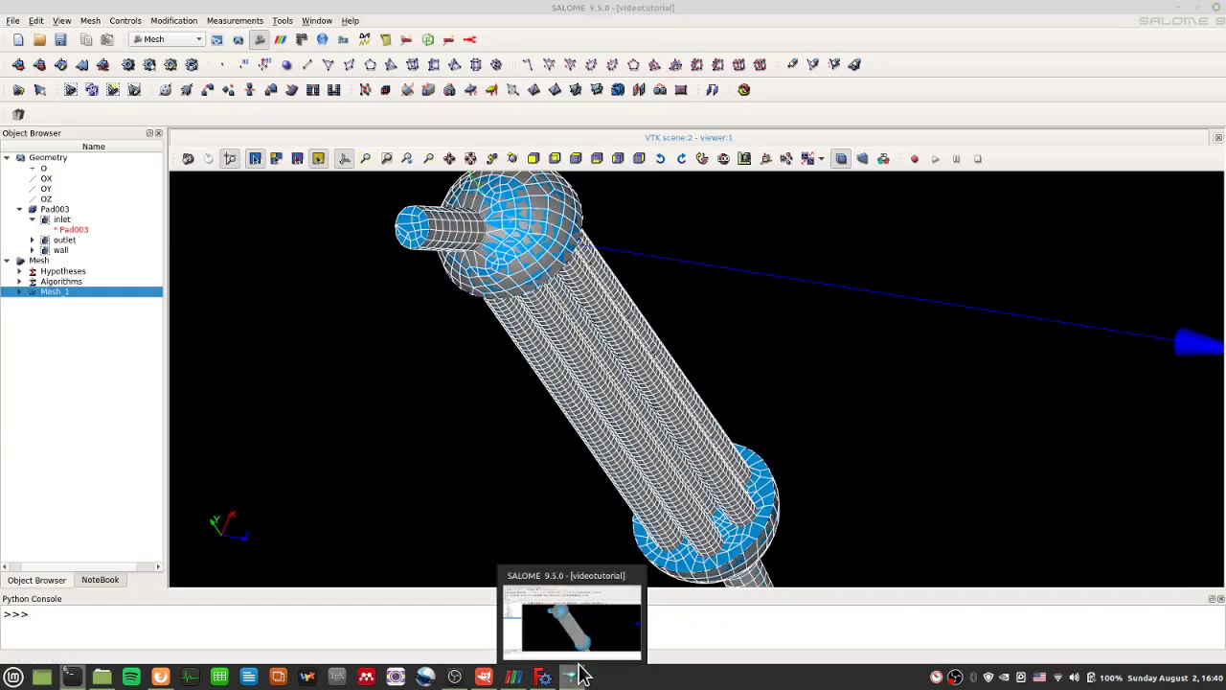
right_click(67, 294)
click(159, 526)
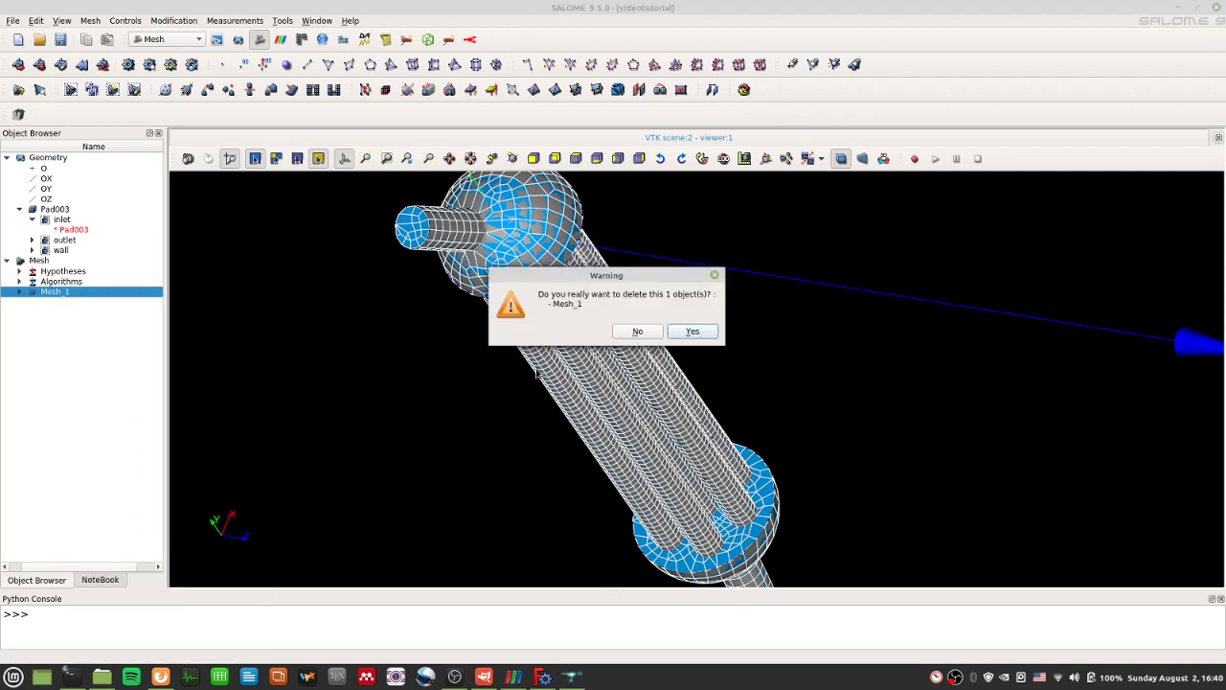
click(705, 331)
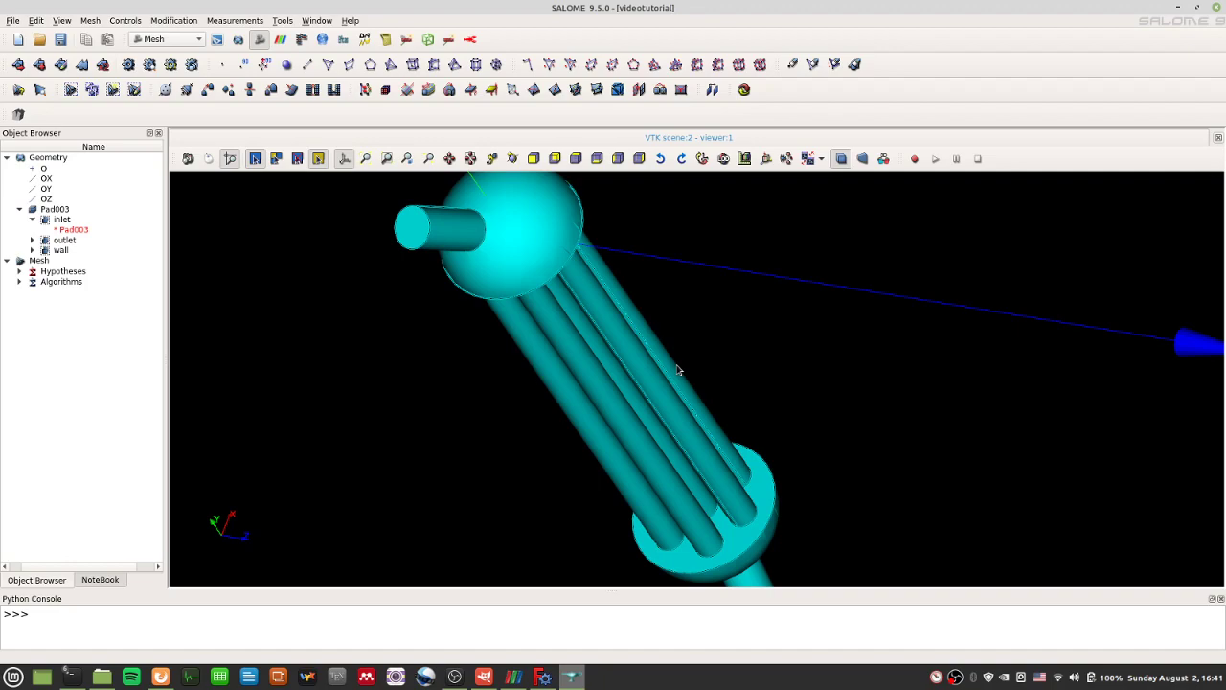
- Switch to the case folder's terminal and review the ideasUnvToFoam command and its output again
mouse_move(69, 677)
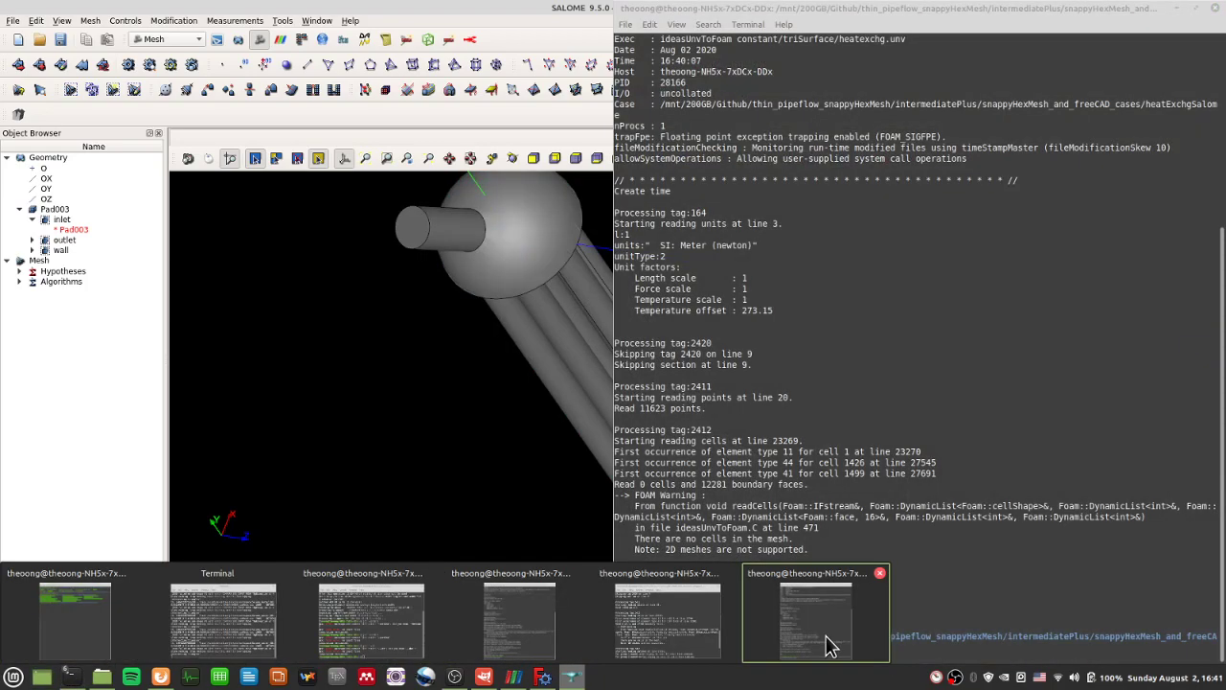
click(829, 644)
scroll(786, 551, up, 5)
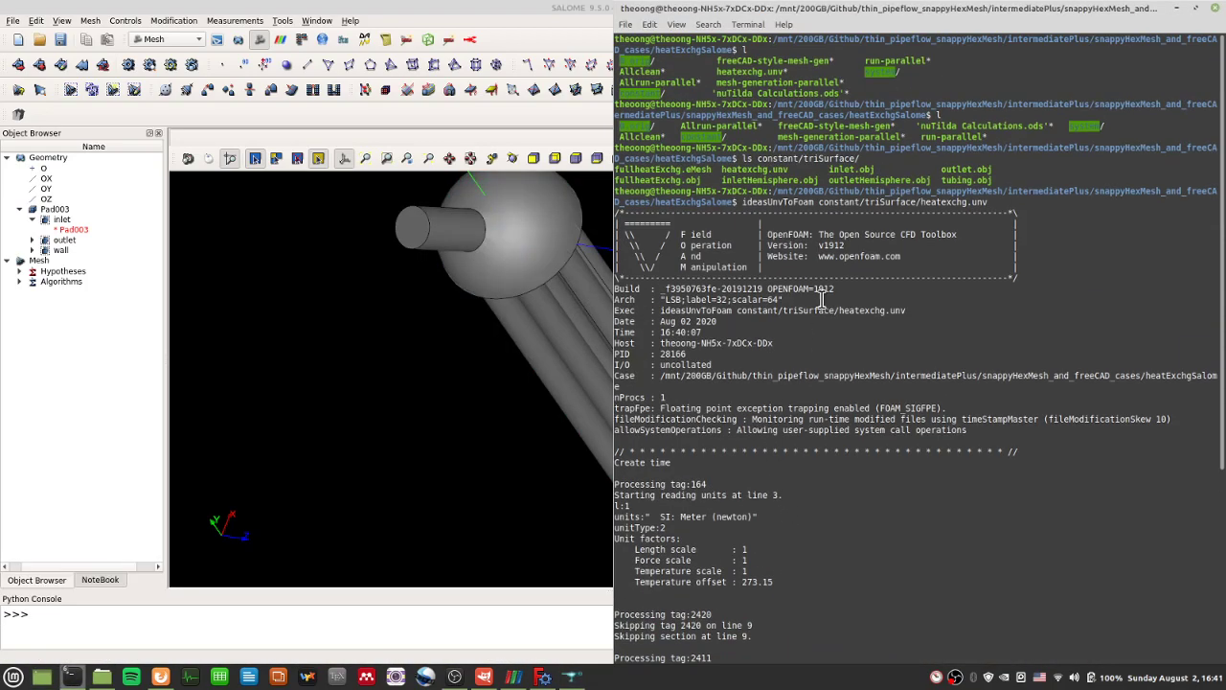
drag(742, 202, 819, 202)
click(825, 503)
scroll(753, 464, down, 5)
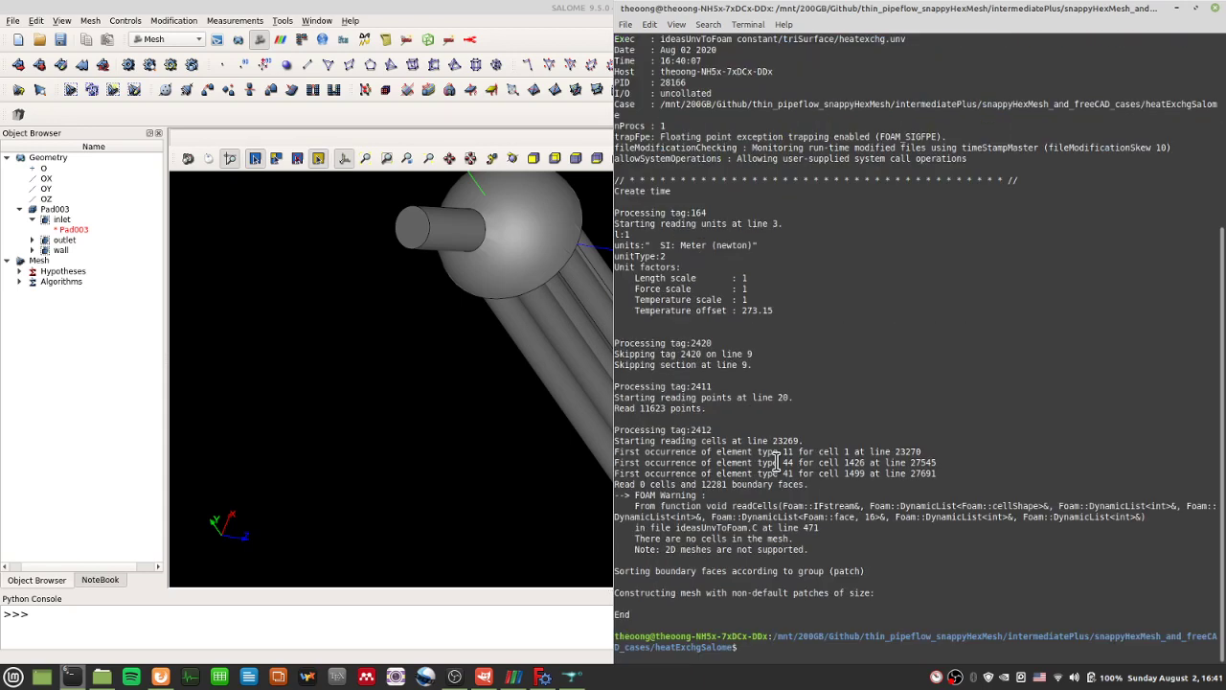
- Switch back to SALOME and set the active module to Mesh
click(350, 416)
drag(797, 358, 943, 380)
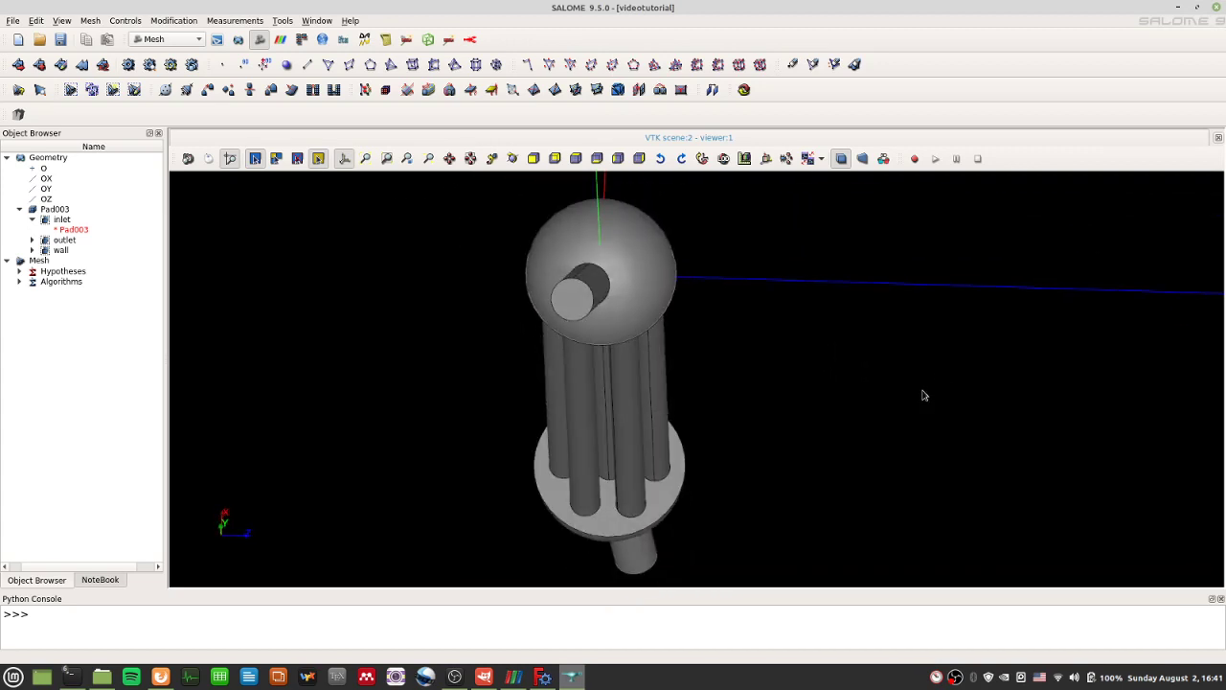
click(50, 210)
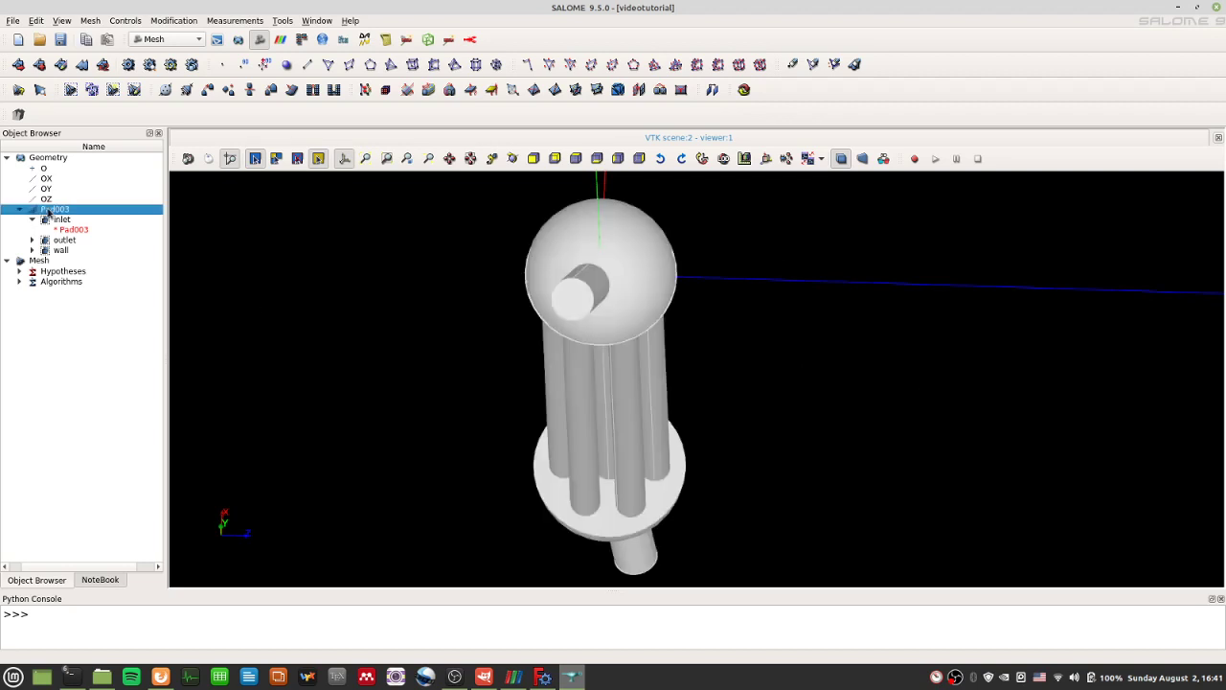
right_click(70, 211)
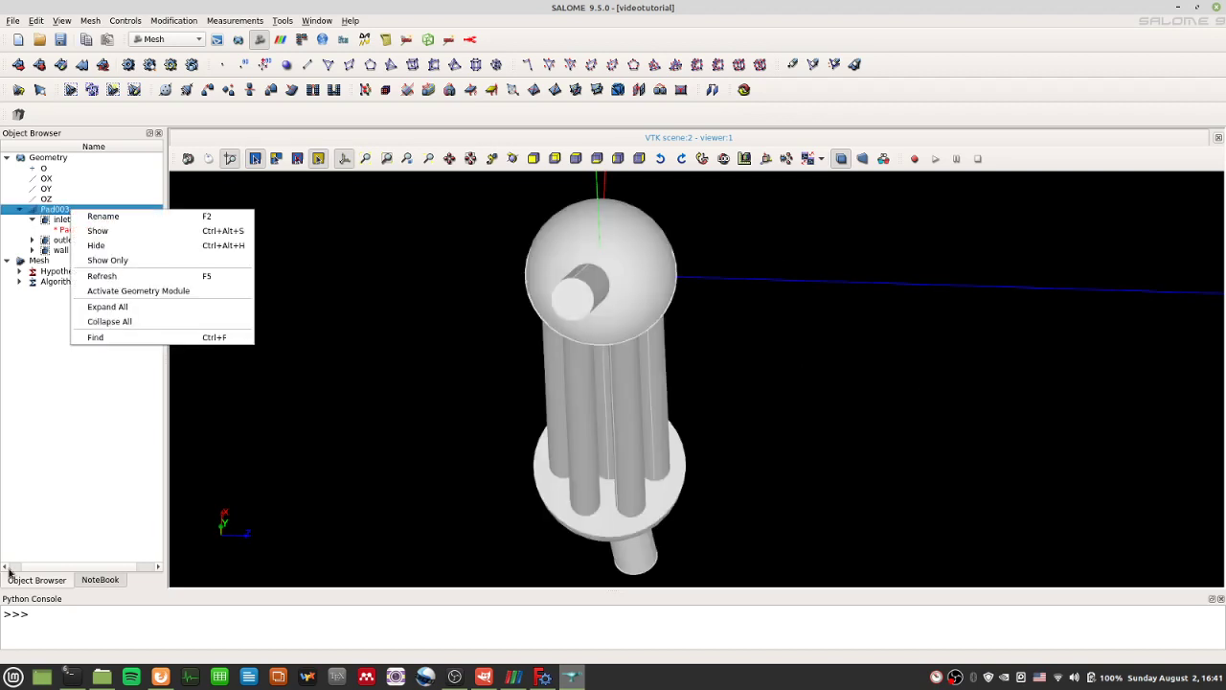
click(71, 460)
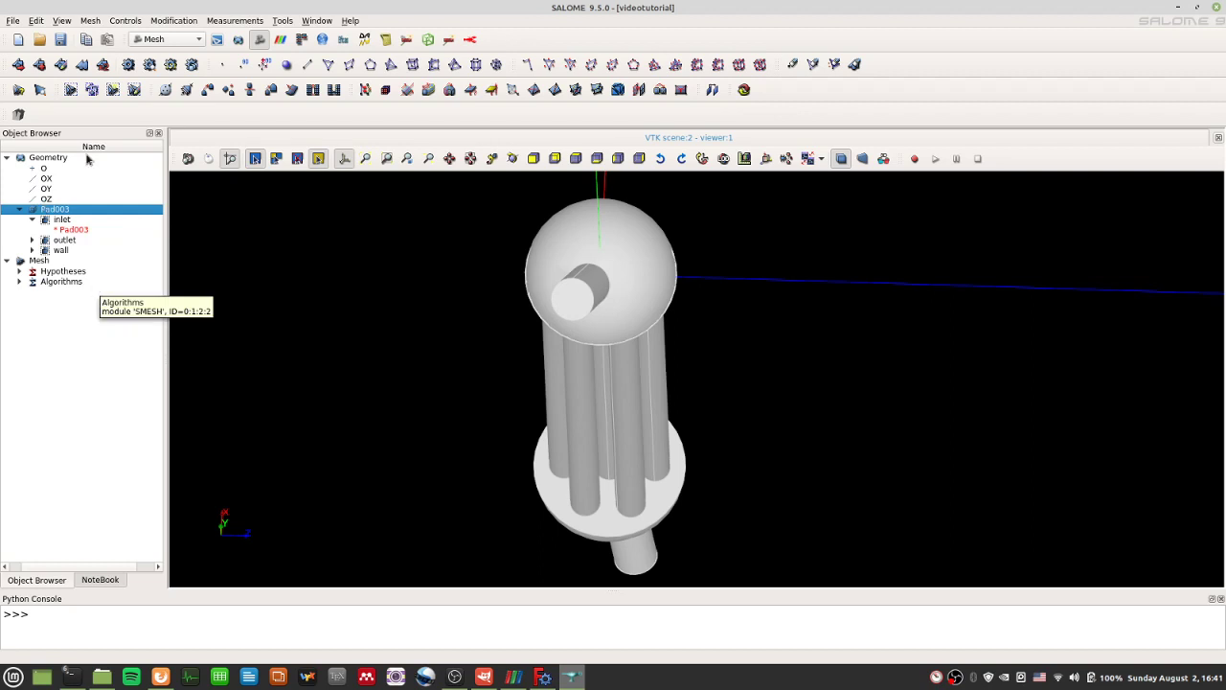
click(51, 367)
click(175, 39)
click(182, 52)
- Create a mesh on Pad003 with the automatic 3D: Tetrahedralization hypotheses, accepting the mean size length of 41.0166
click(63, 210)
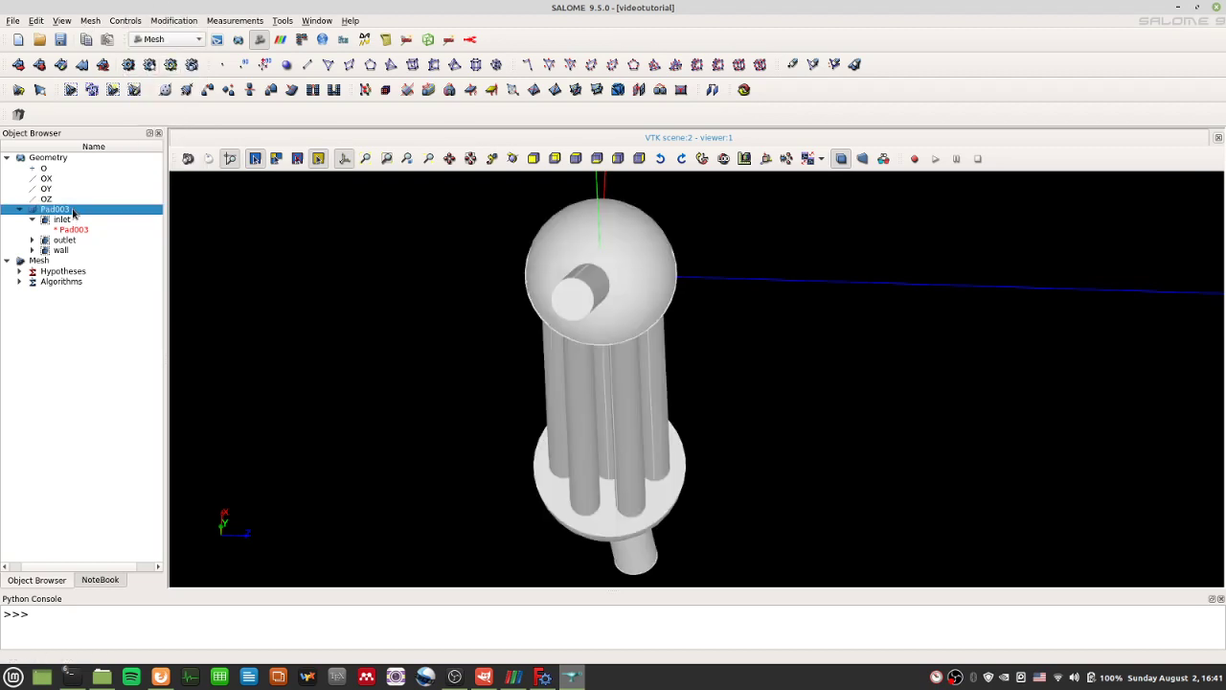
click(92, 21)
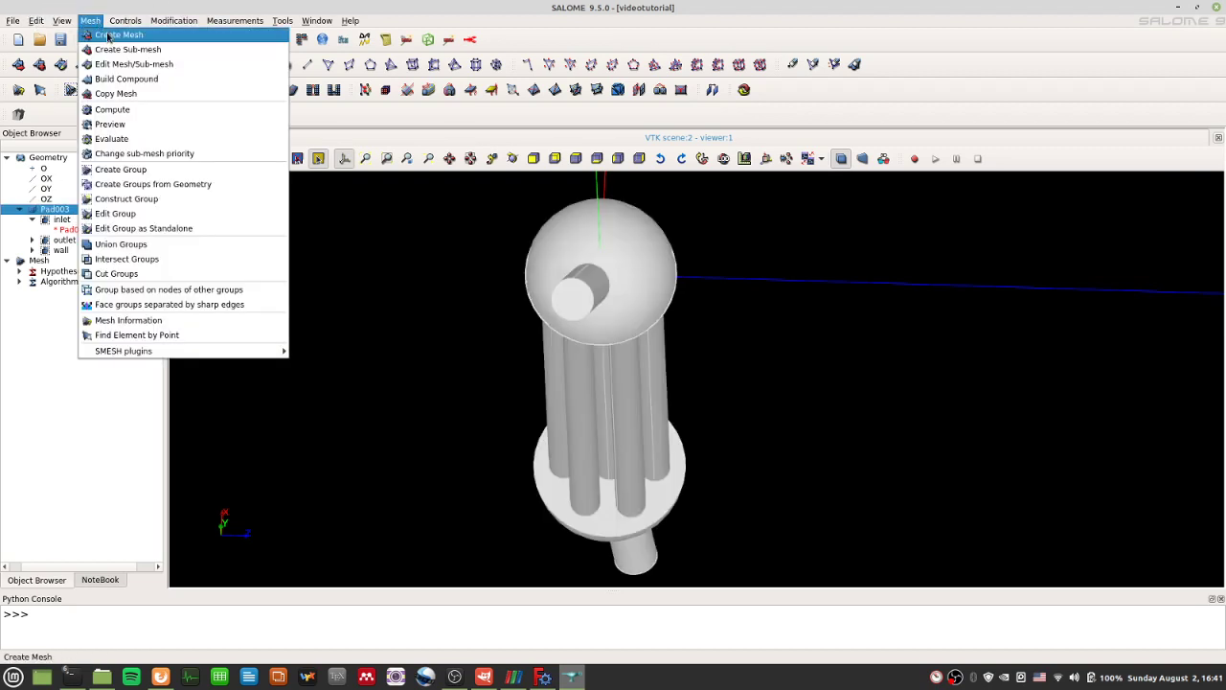
click(113, 35)
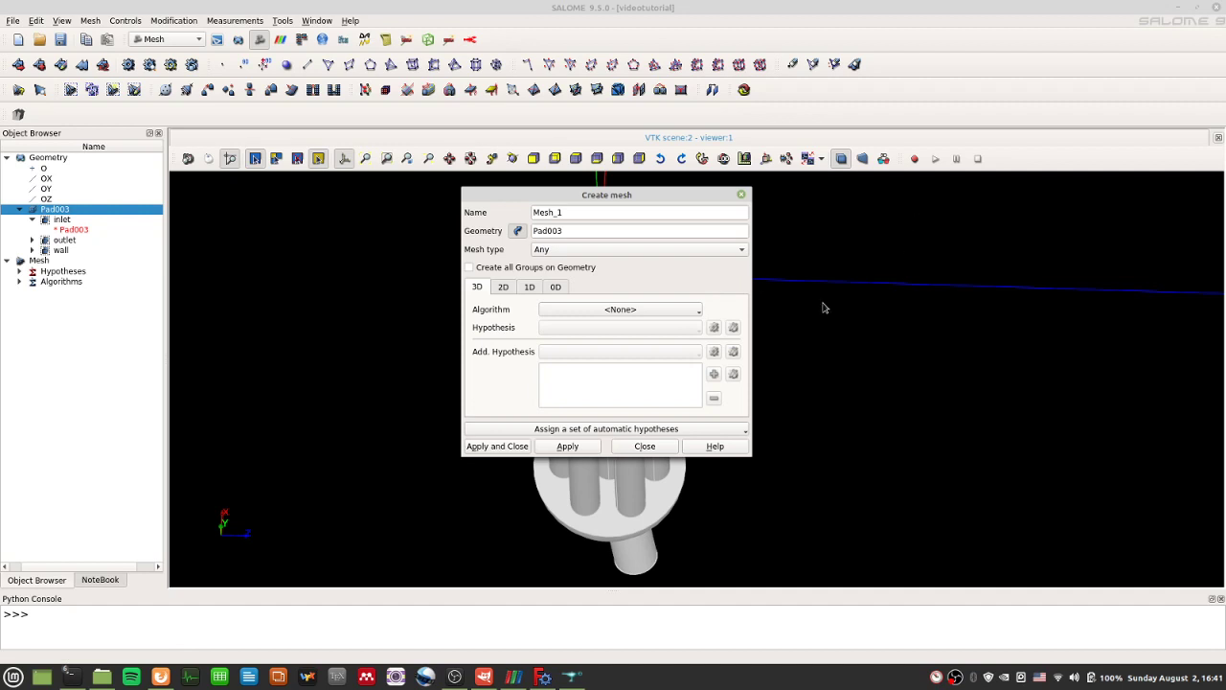
click(622, 310)
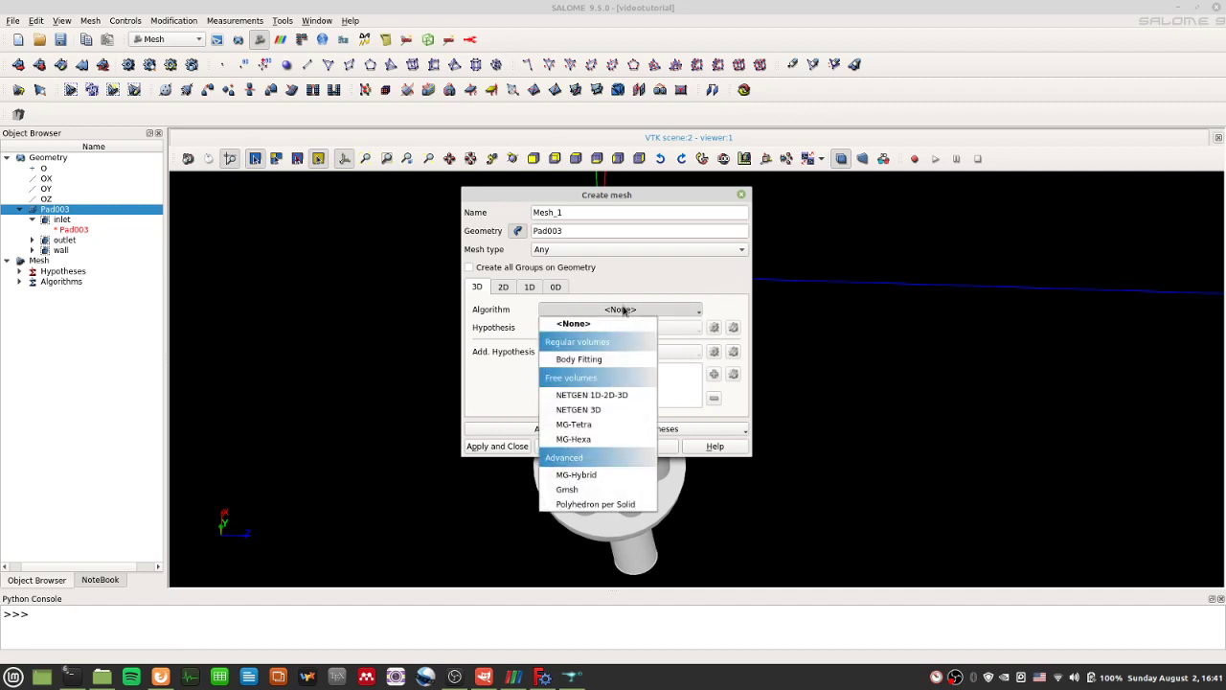
click(620, 360)
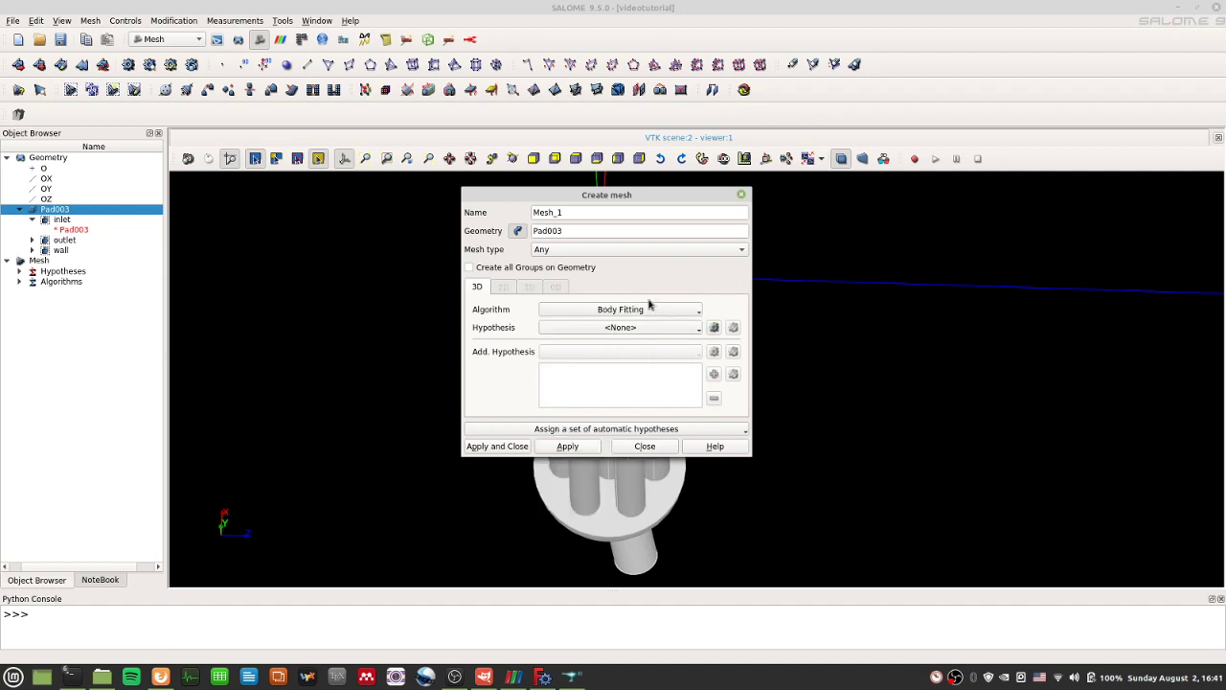
click(636, 429)
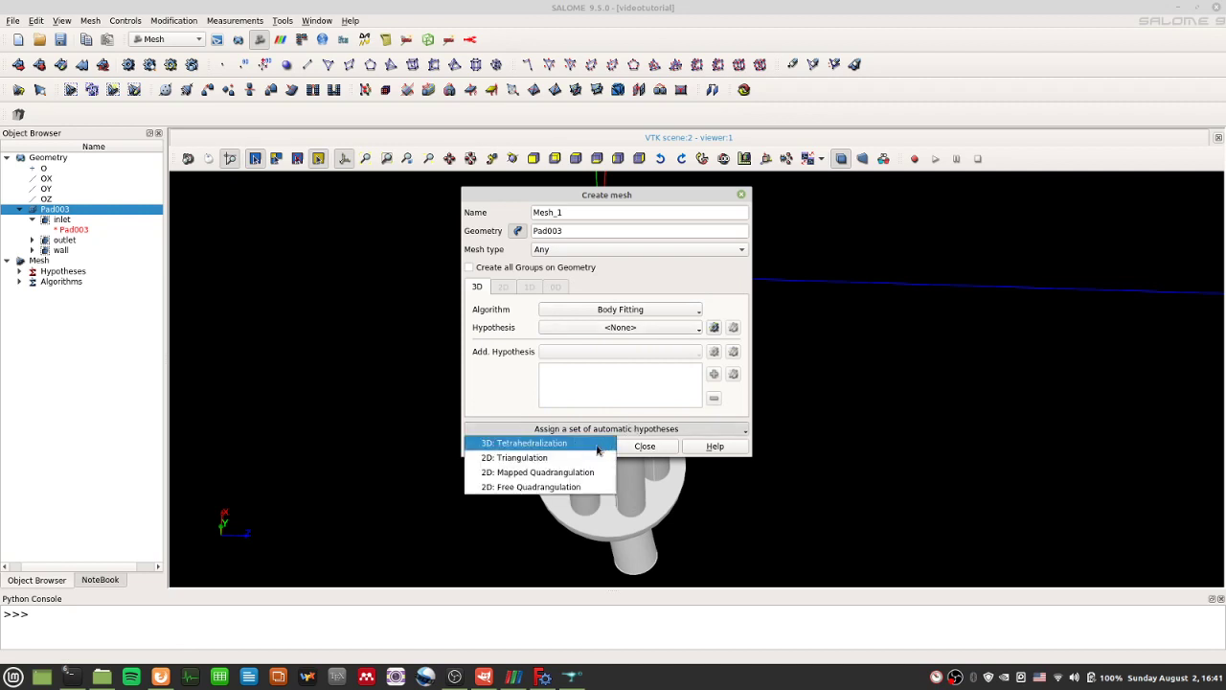
click(596, 444)
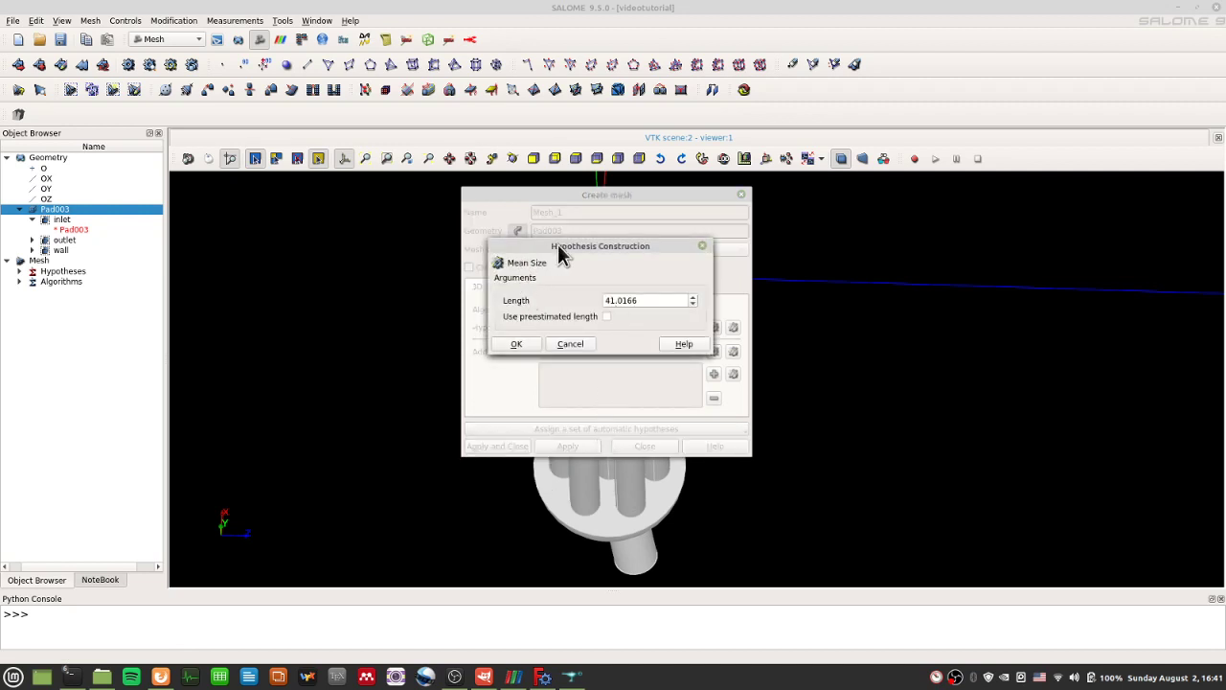
drag(558, 245, 560, 220)
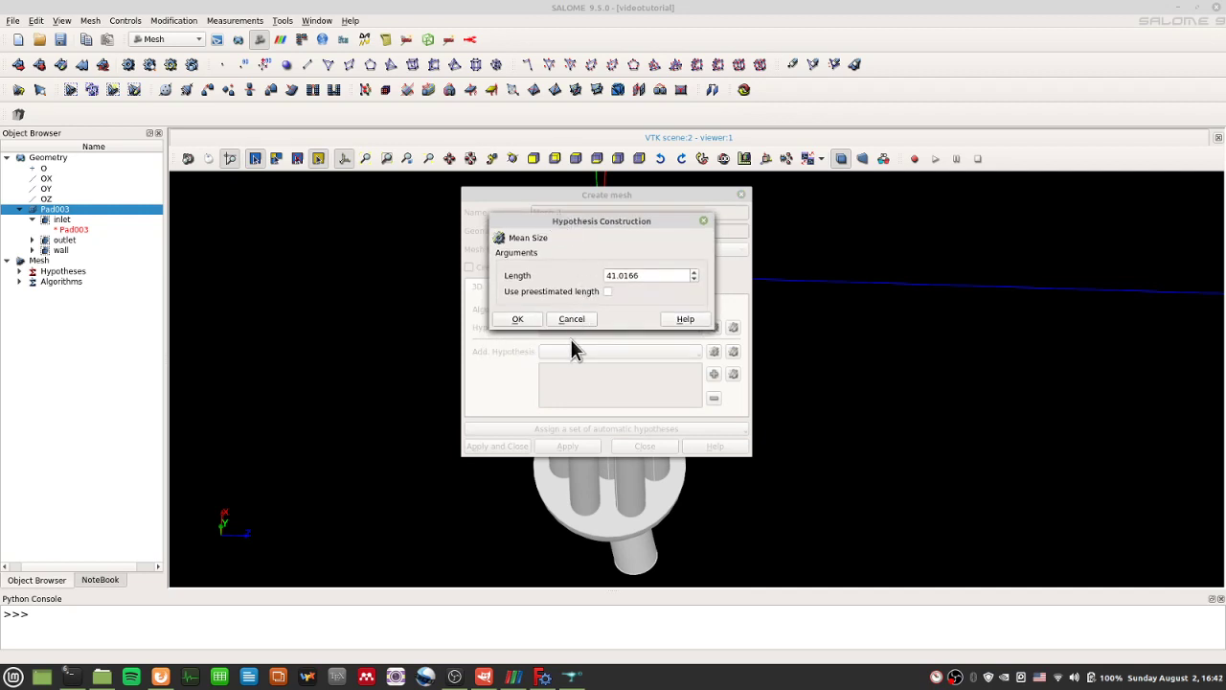
click(518, 319)
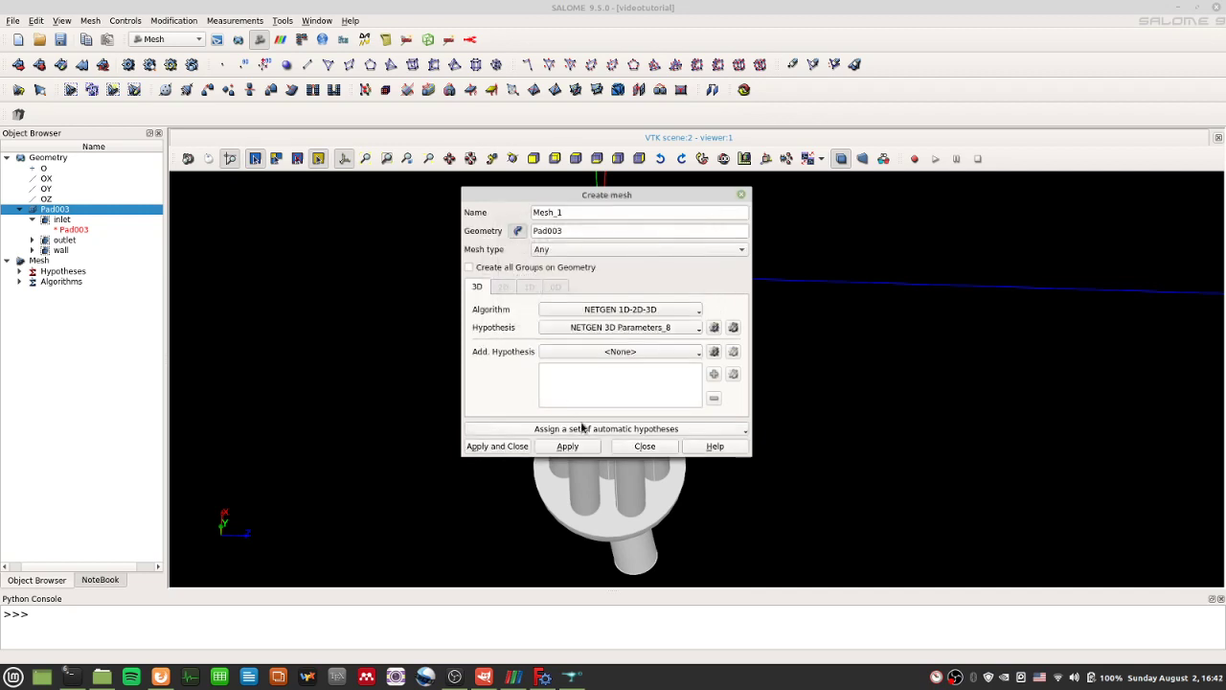
click(591, 450)
click(651, 449)
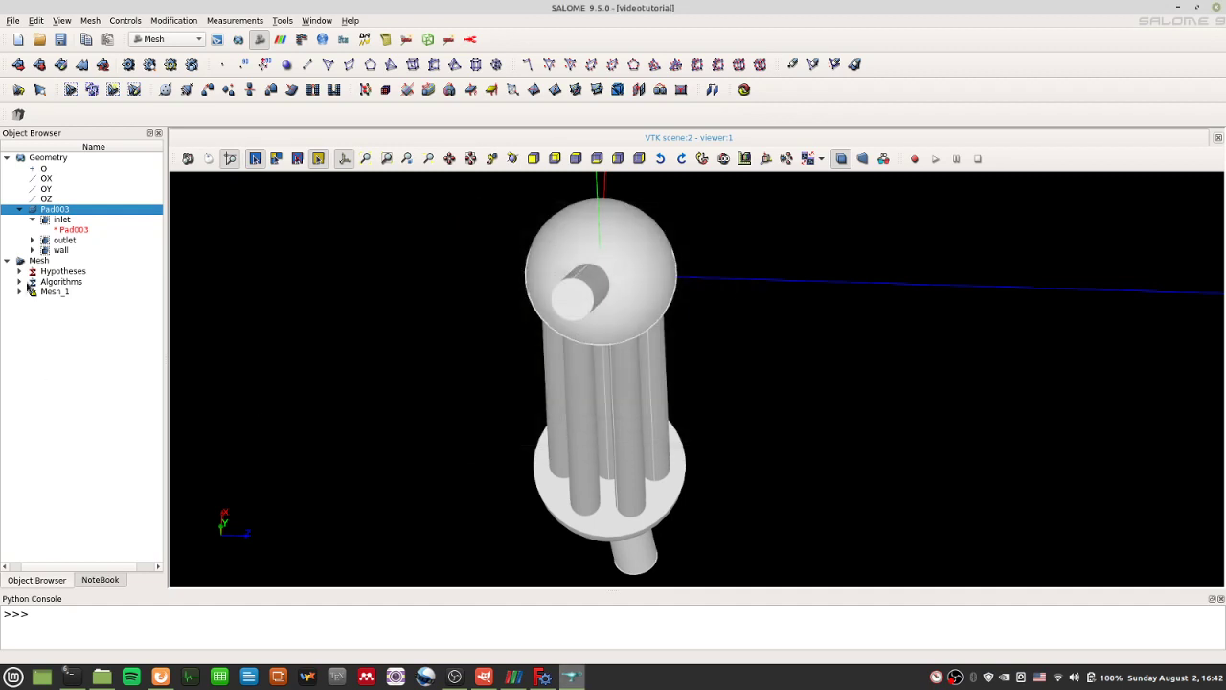
- Compute Mesh_1 and read the error reported for the NETGEN 1D-2D-3D algorithm
right_click(63, 292)
click(100, 342)
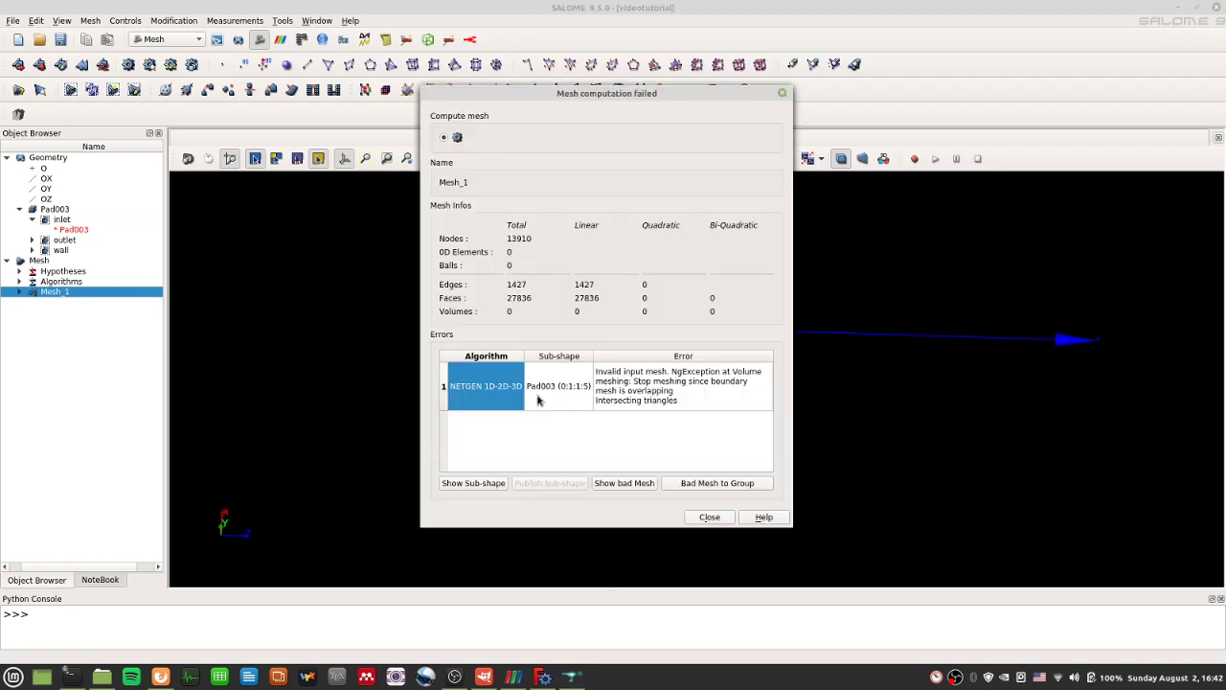
click(642, 391)
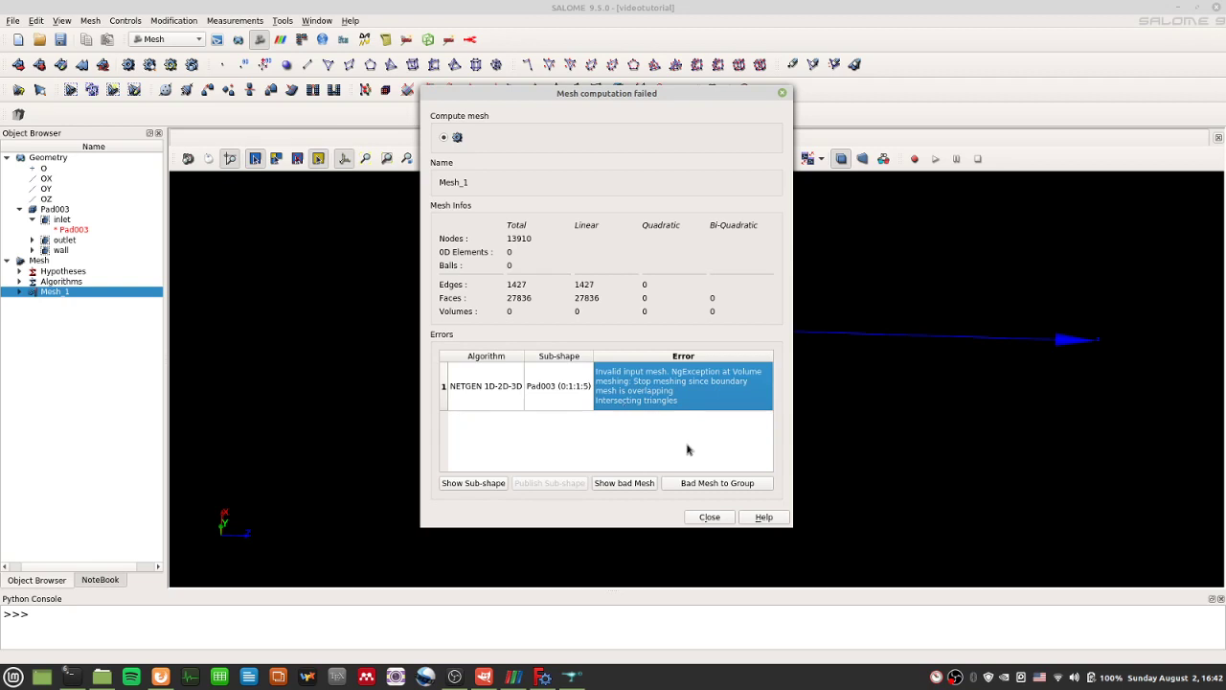
click(709, 517)
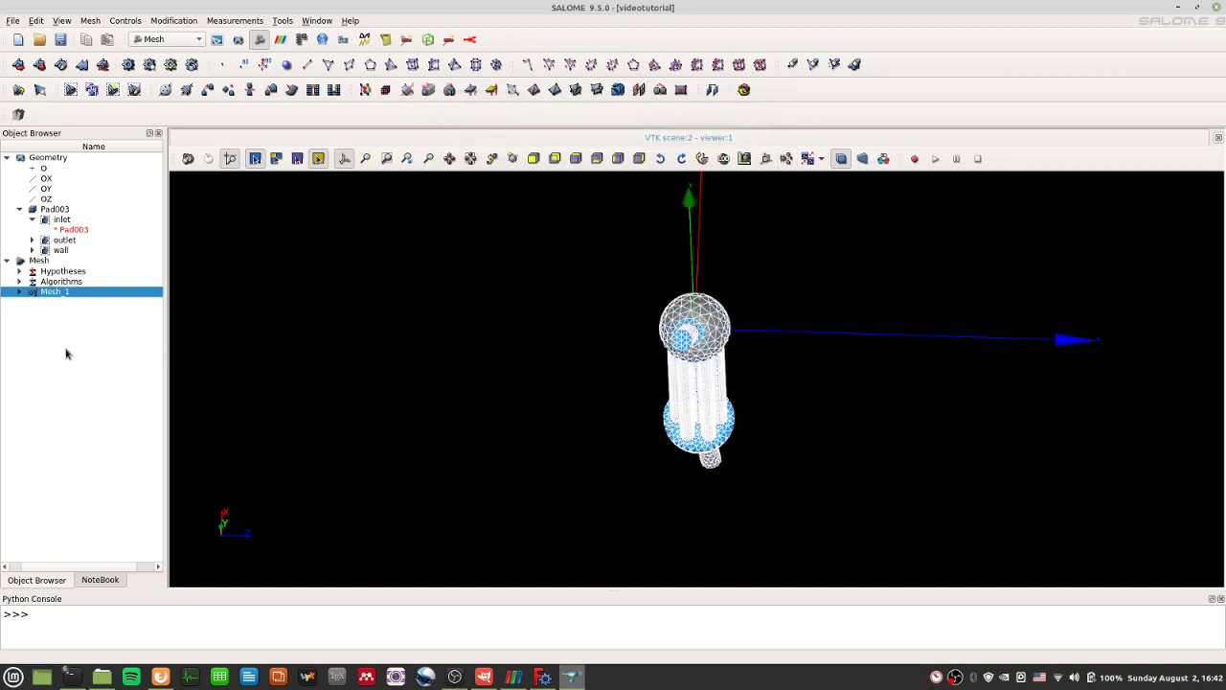
- Delete Mesh_1 from the study
right_click(52, 294)
click(10, 324)
right_click(40, 299)
click(19, 294)
click(19, 292)
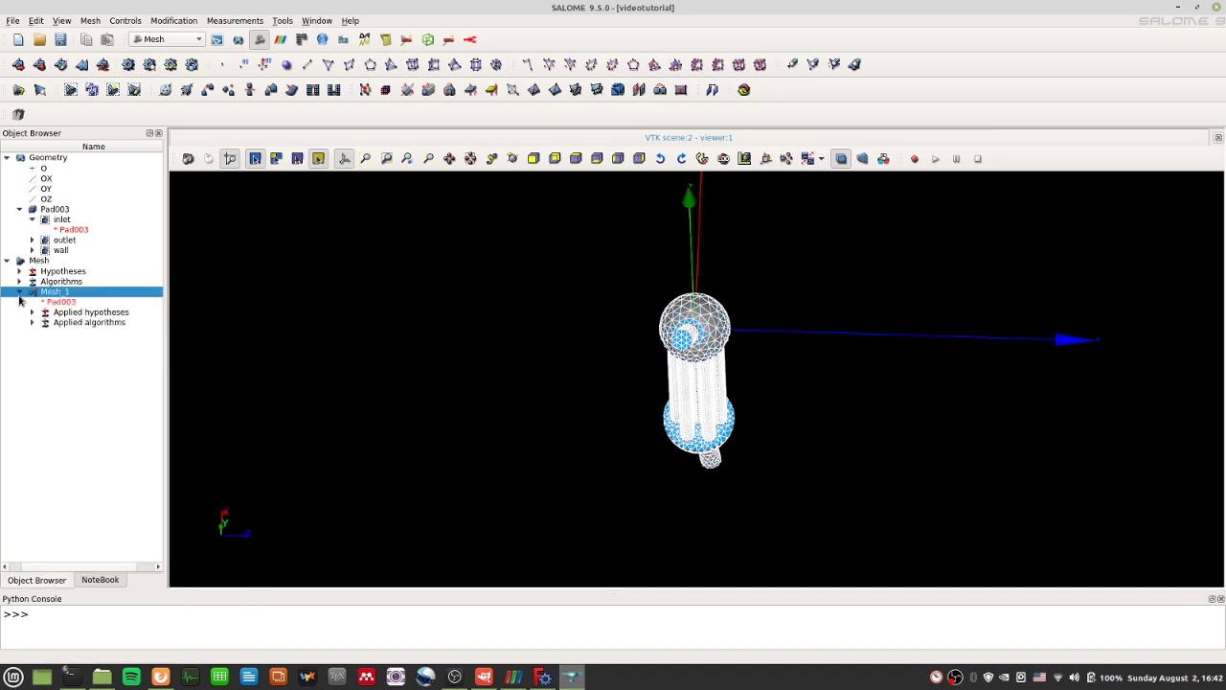
right_click(38, 297)
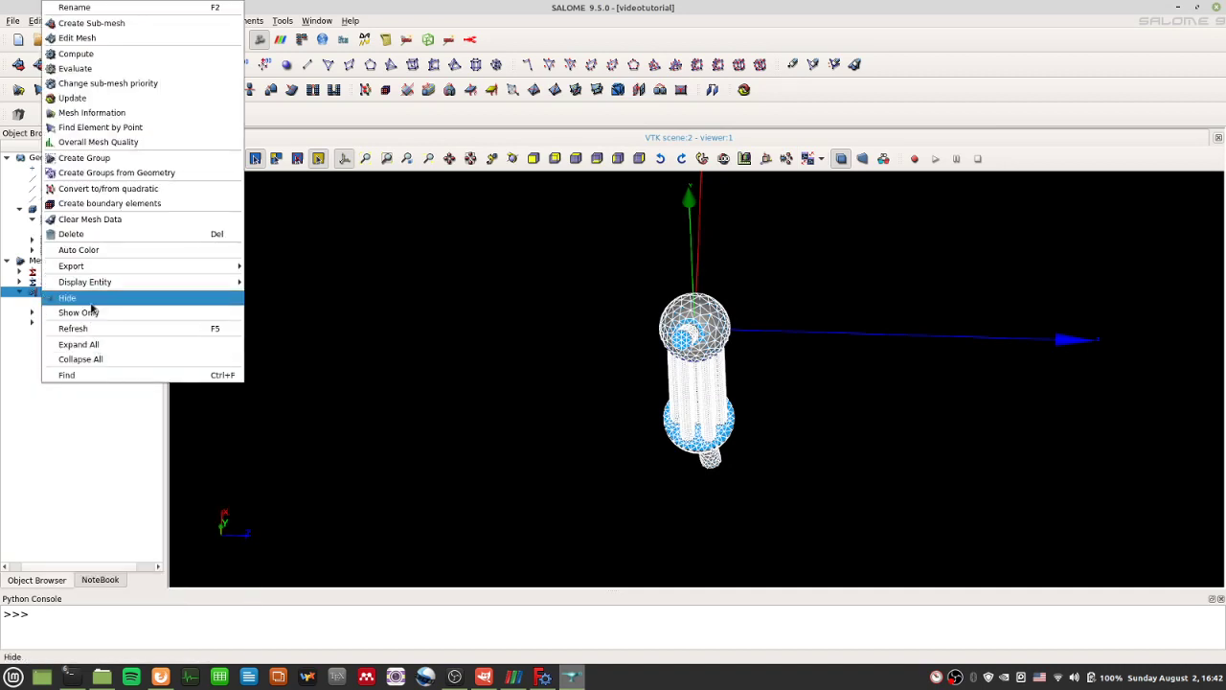
click(77, 234)
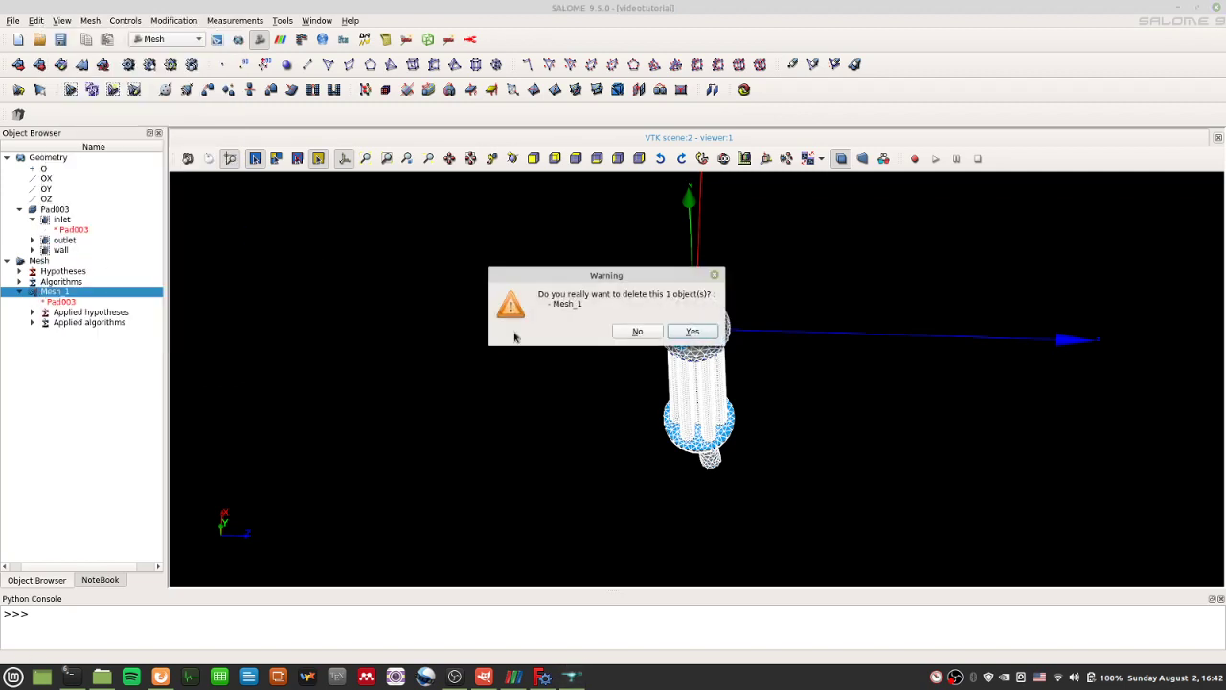
click(693, 331)
- Open the settings for a new mesh on the Pad003 geometry
click(58, 209)
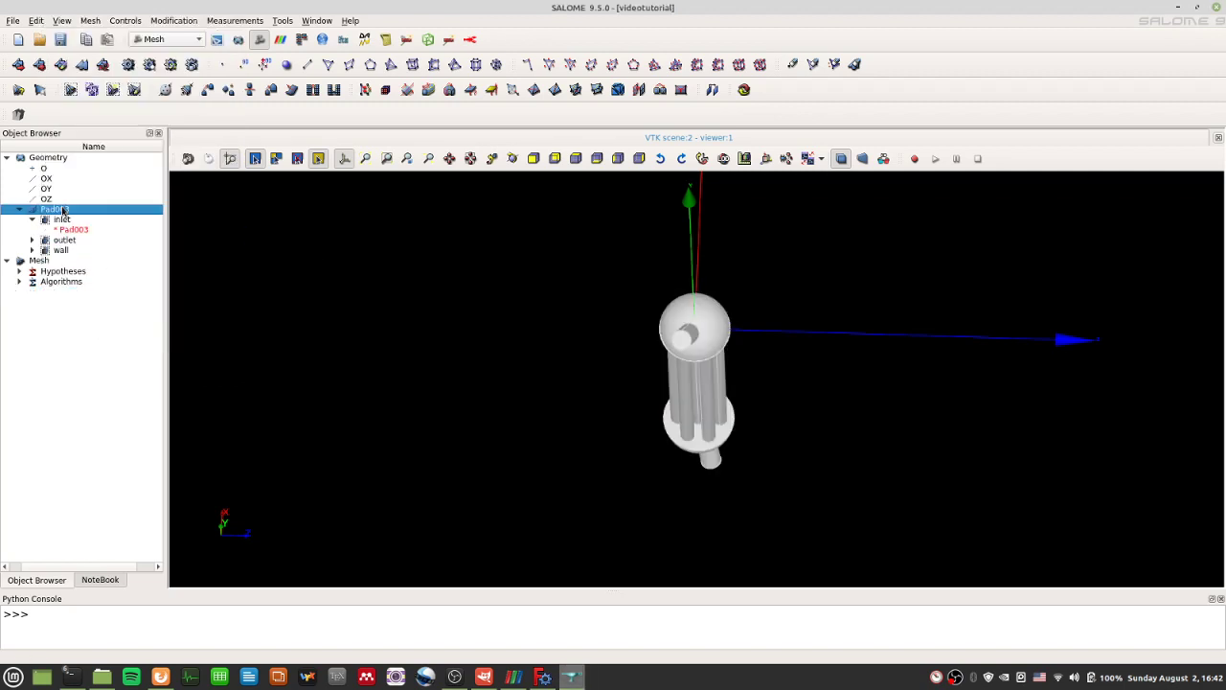
click(89, 20)
click(115, 32)
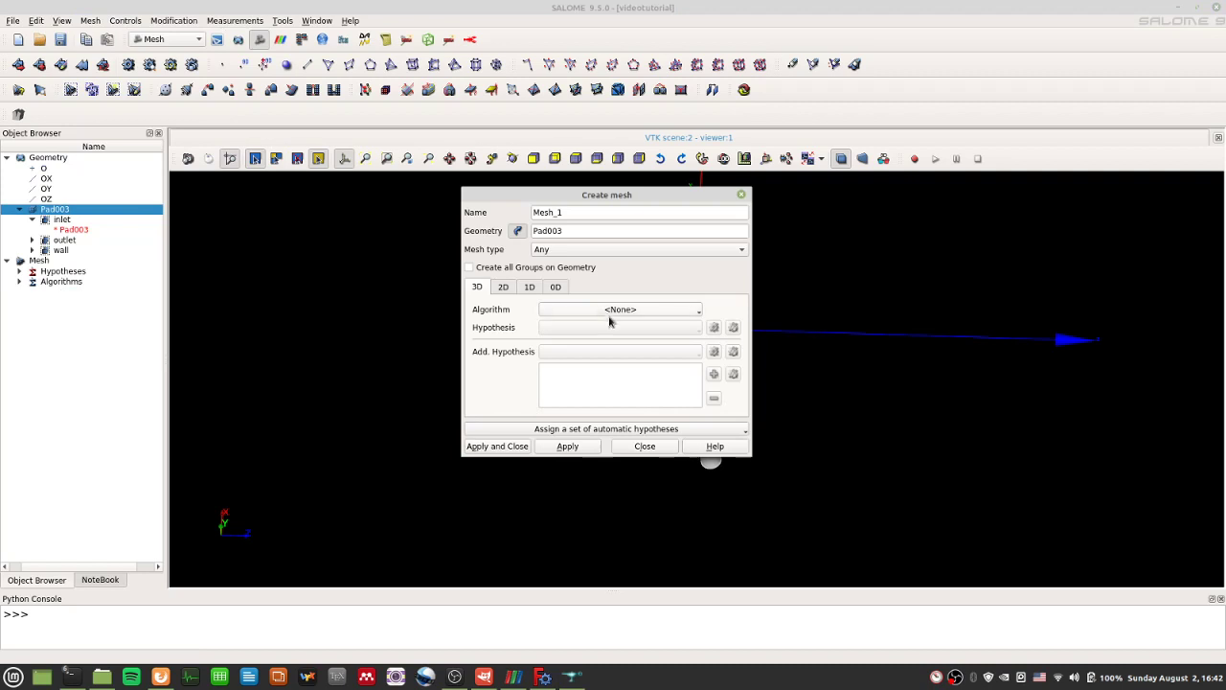
click(616, 309)
click(606, 351)
click(644, 430)
click(581, 456)
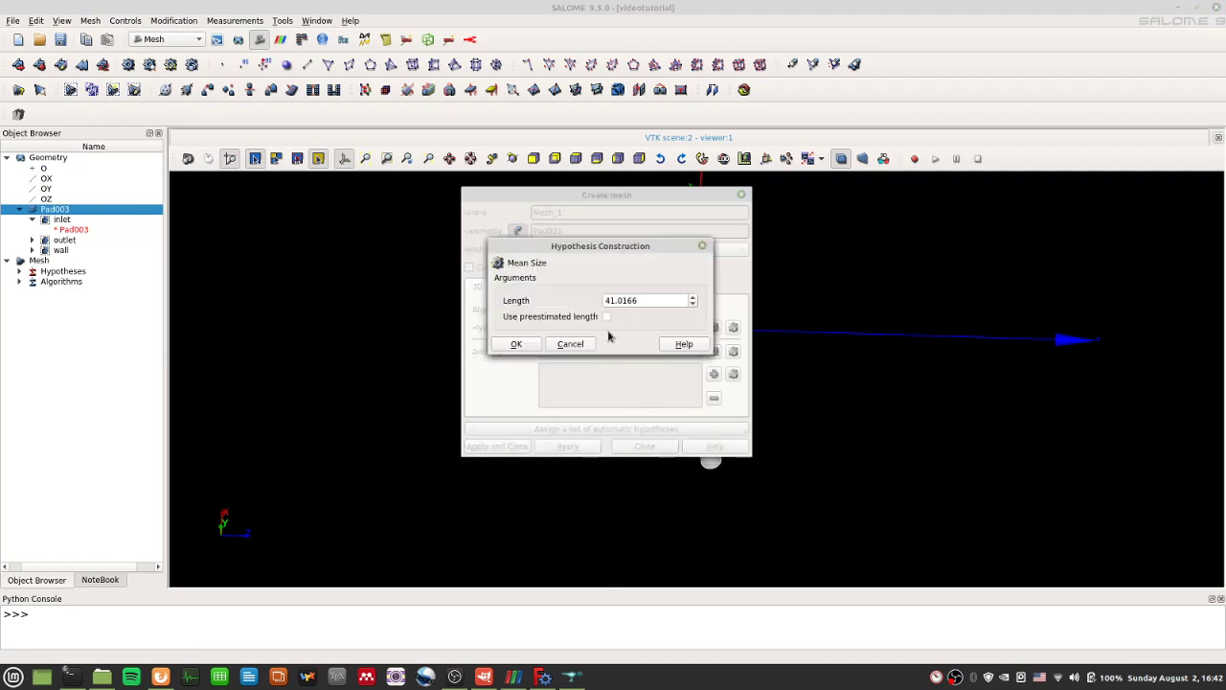
click(556, 343)
- Assign the automatic 3D: Tetrahedralization hypotheses with a mean size length of 41.0166 and create Mesh_1
click(575, 429)
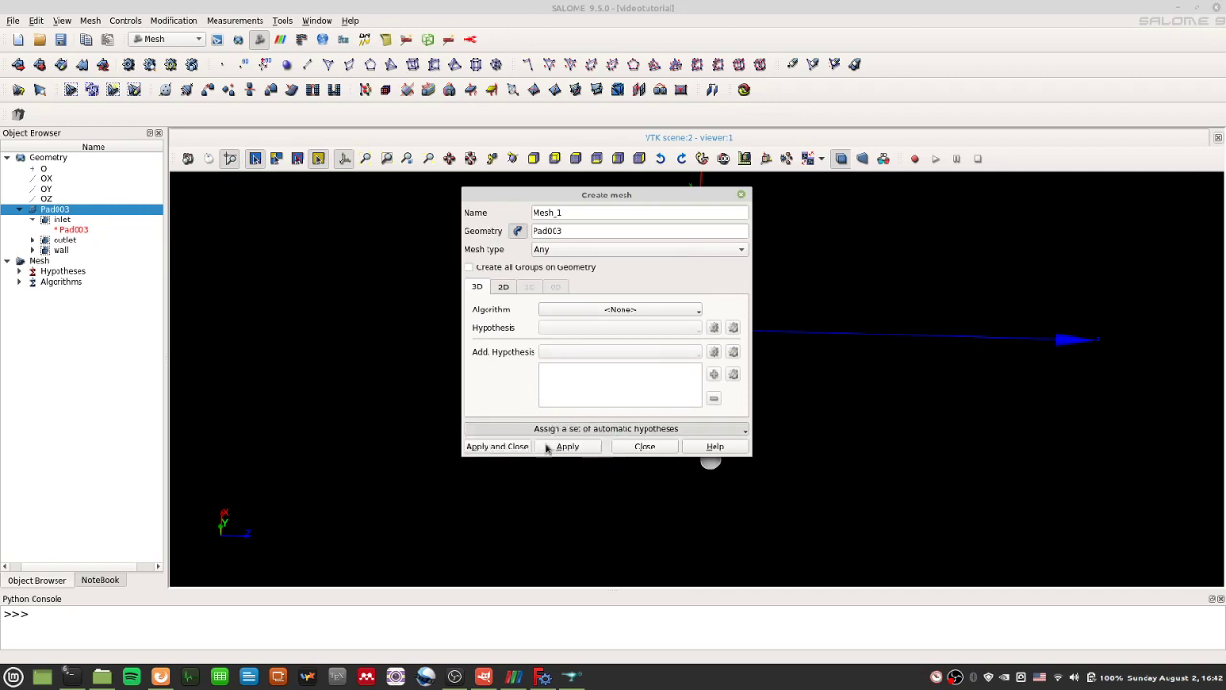
click(551, 455)
click(520, 342)
click(566, 447)
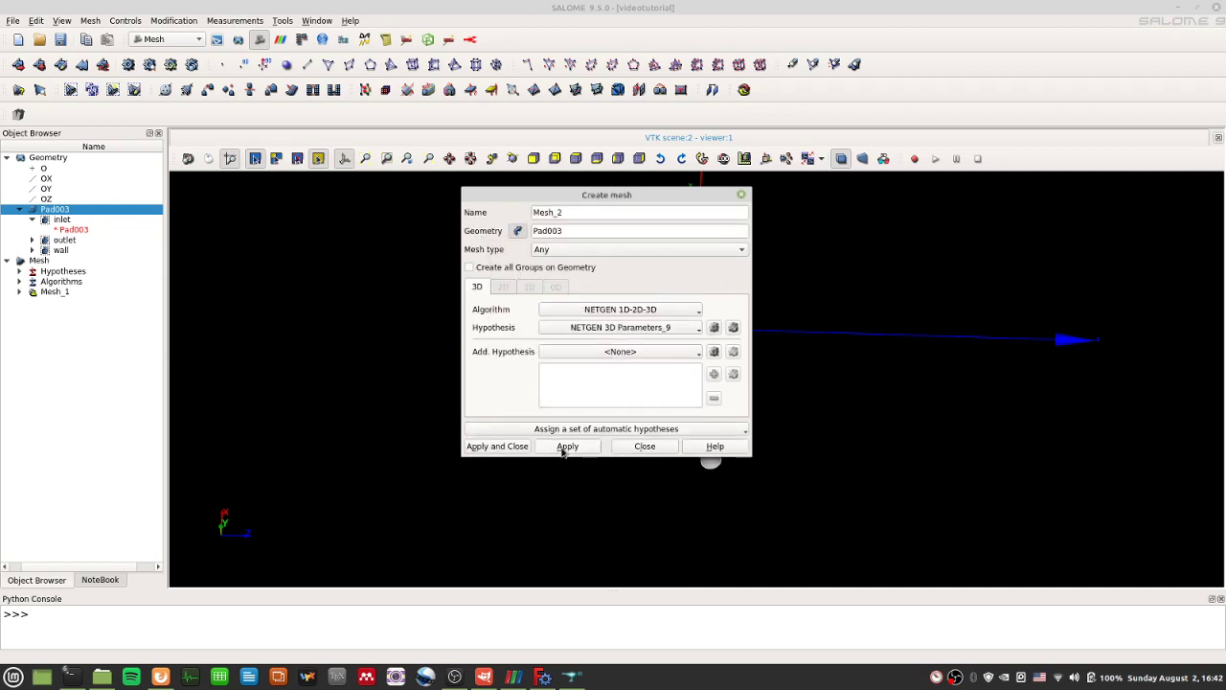
click(642, 446)
- Compute Mesh_1 and inspect its bad mesh and the affected sub-shape in the viewer
right_click(58, 291)
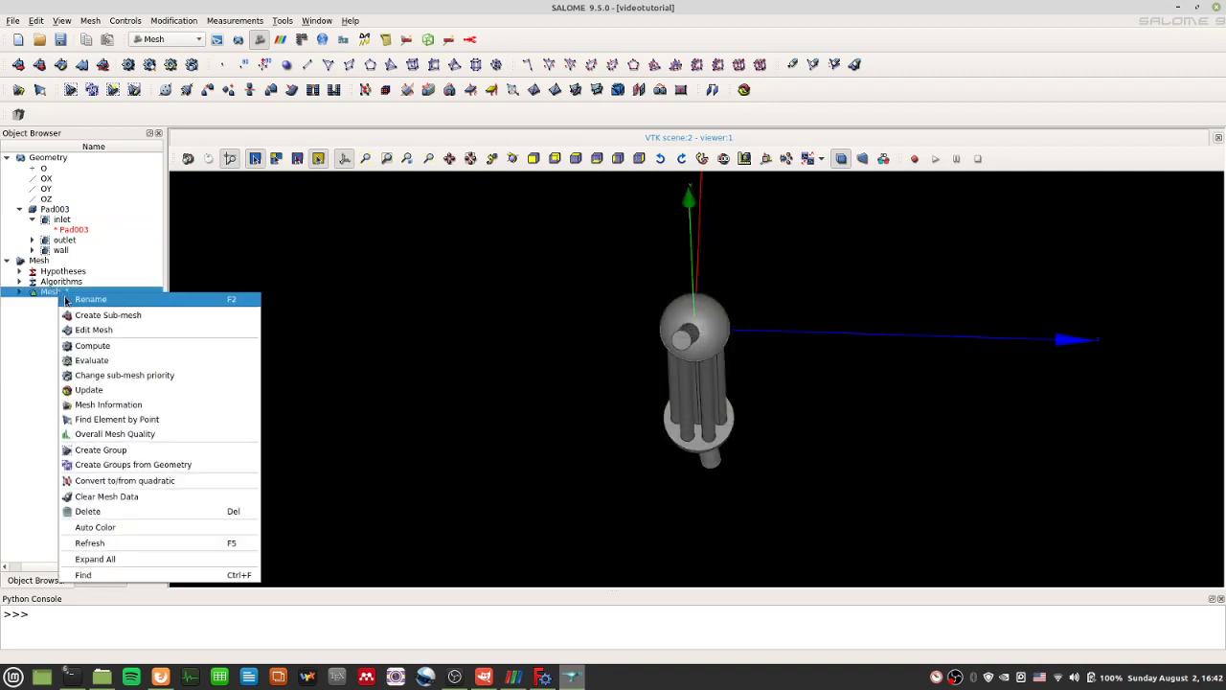
click(93, 345)
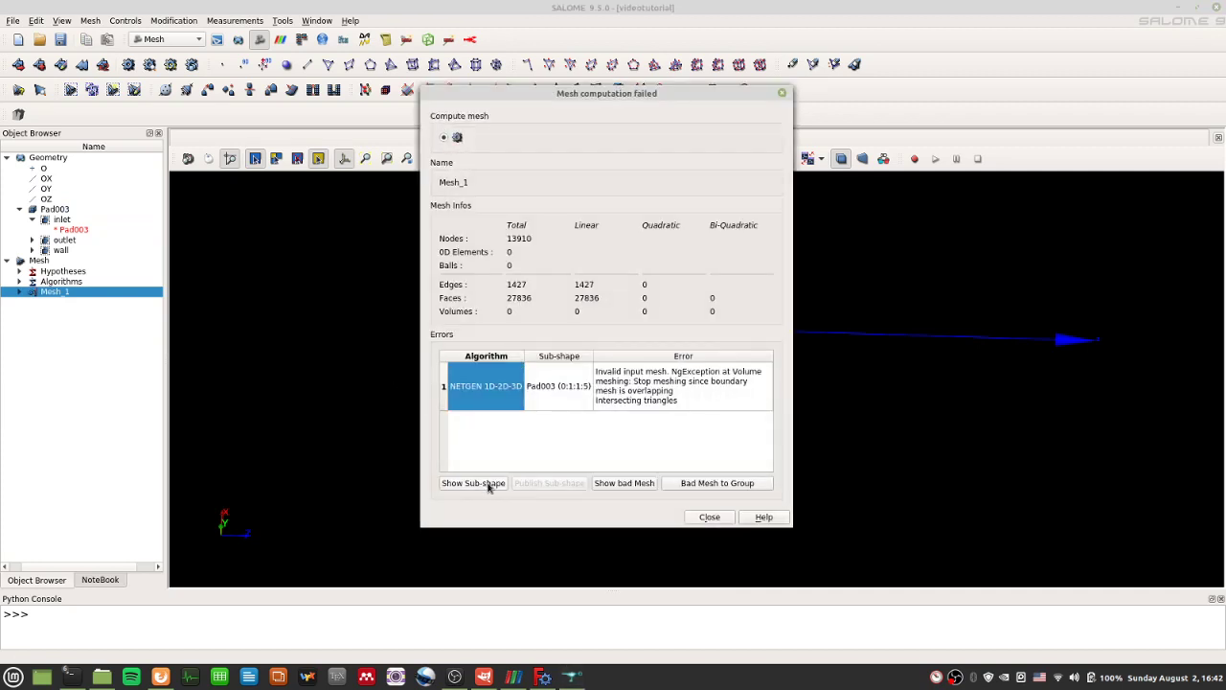
click(598, 486)
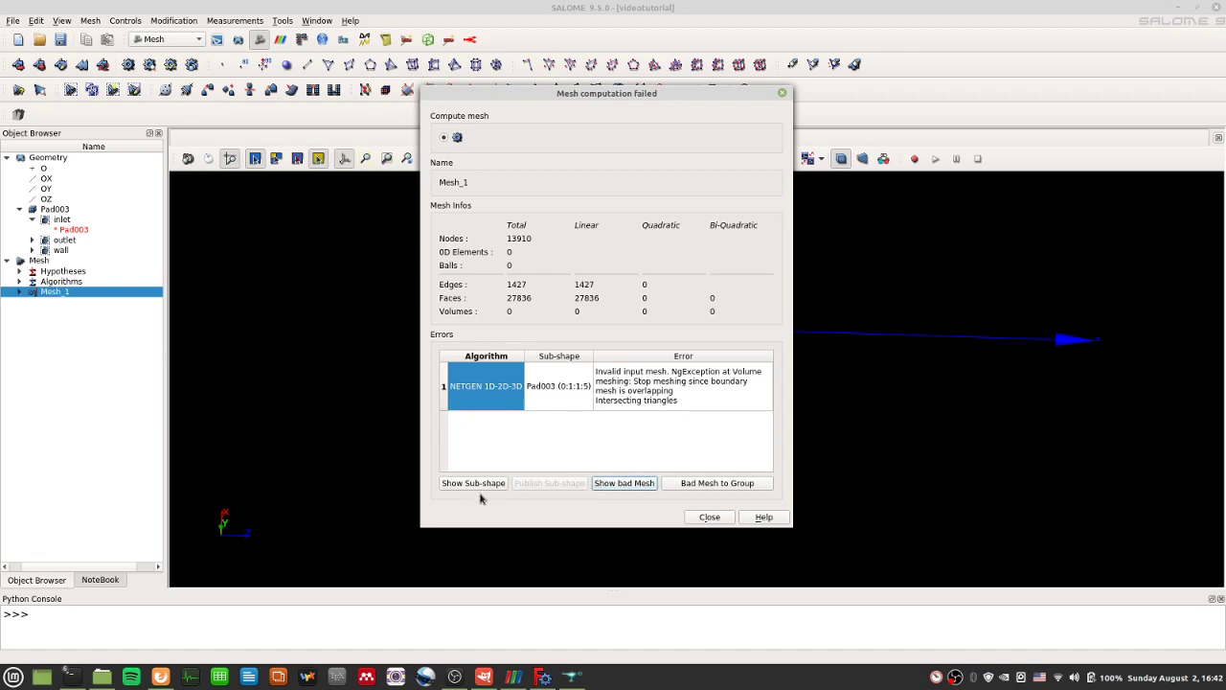
click(20, 291)
drag(647, 93, 479, 64)
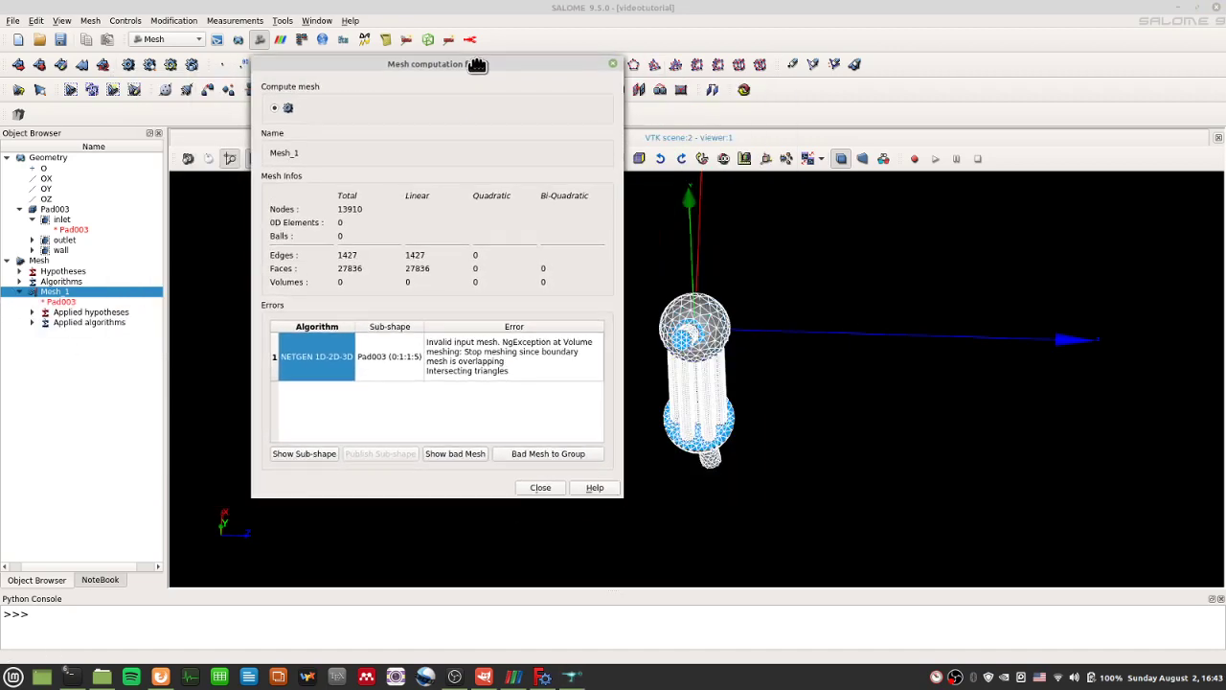
click(324, 456)
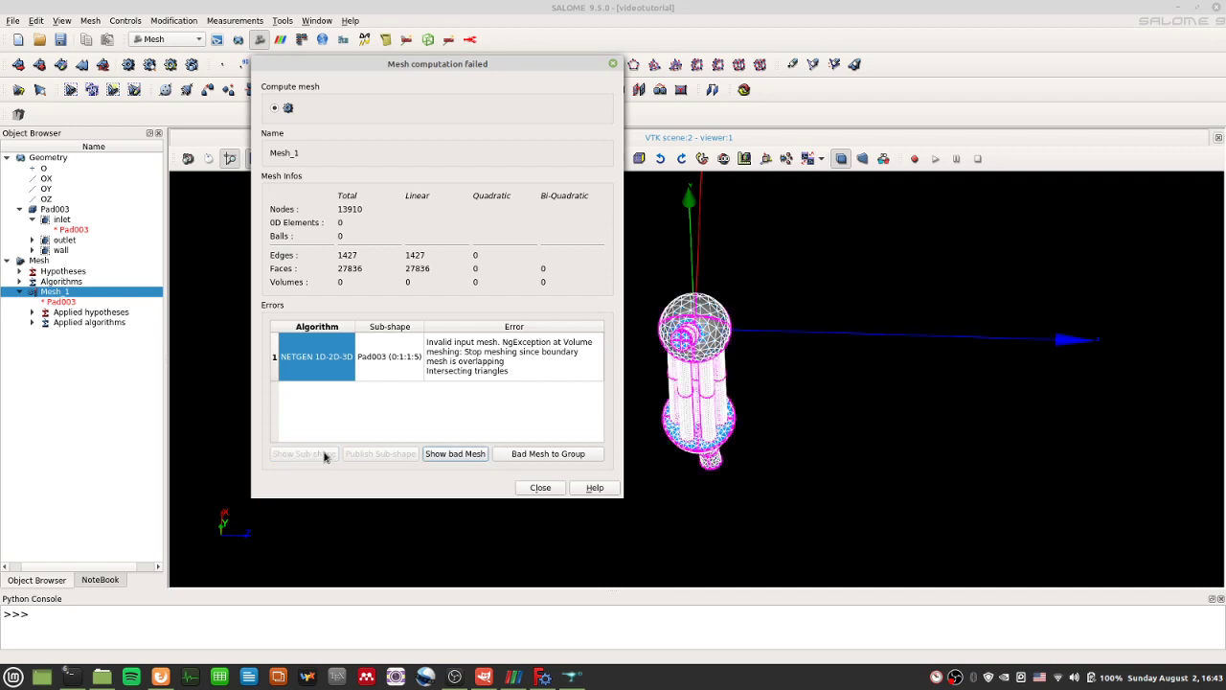
click(757, 410)
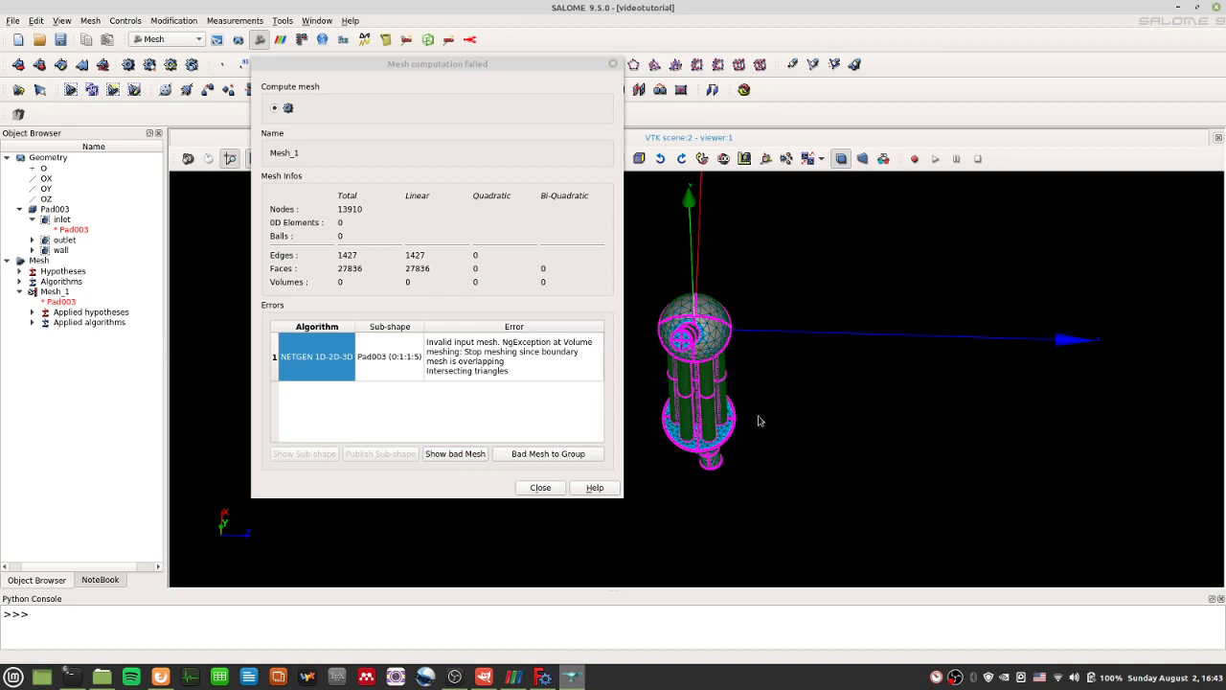
click(335, 460)
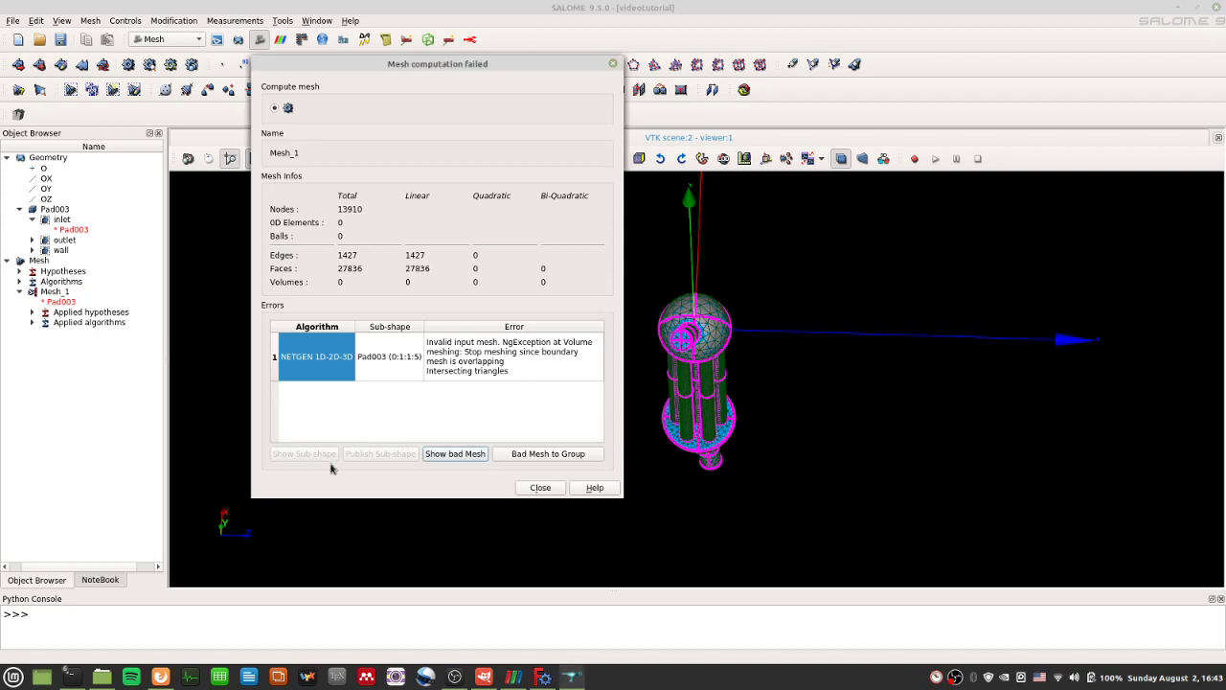
click(525, 490)
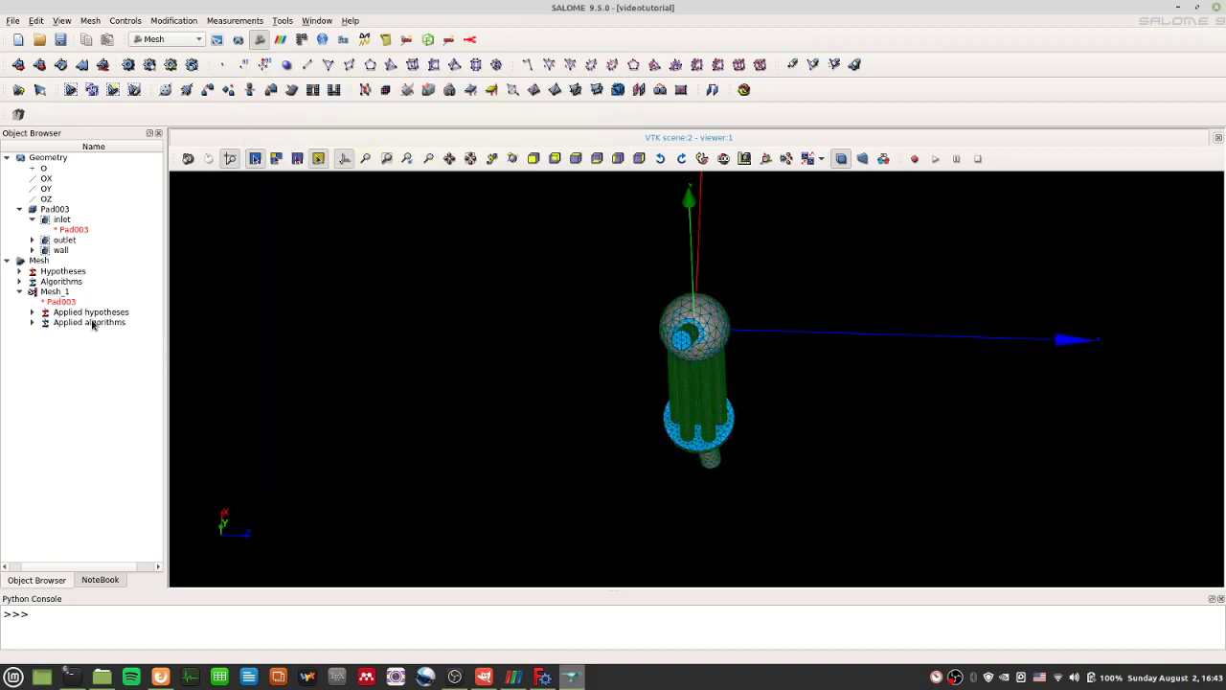
- Compute Mesh_1 again and store the bad mesh elements of Pad003 in a group
right_click(65, 295)
click(95, 53)
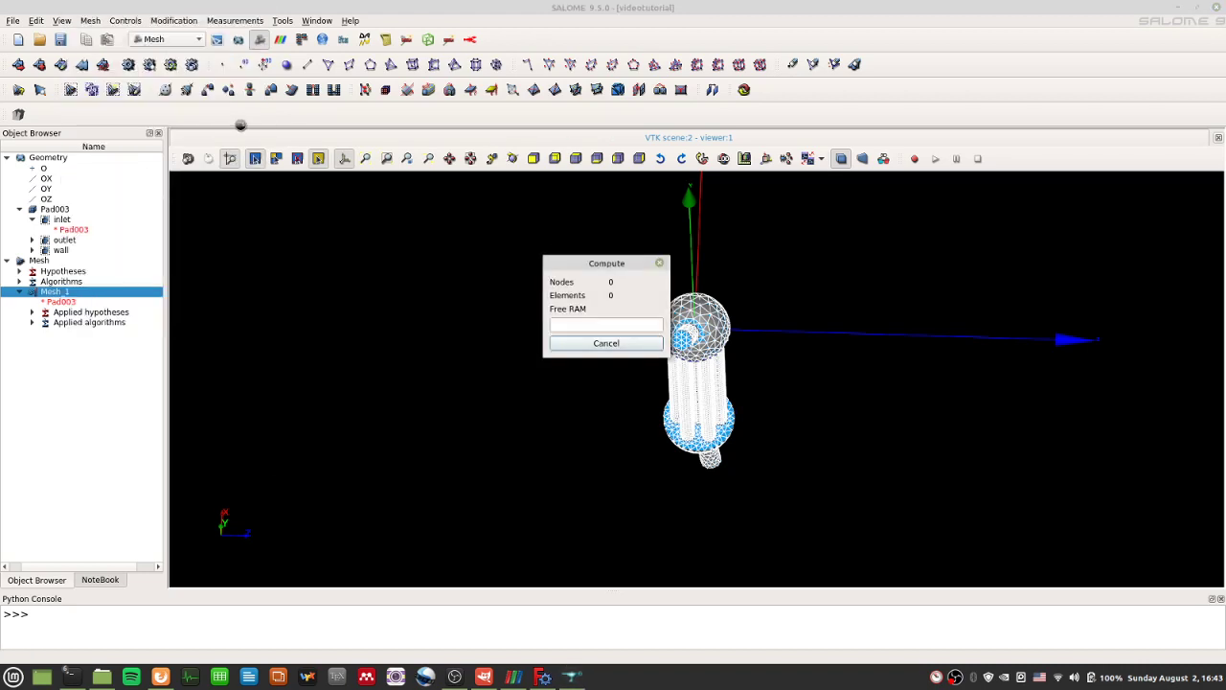
click(700, 486)
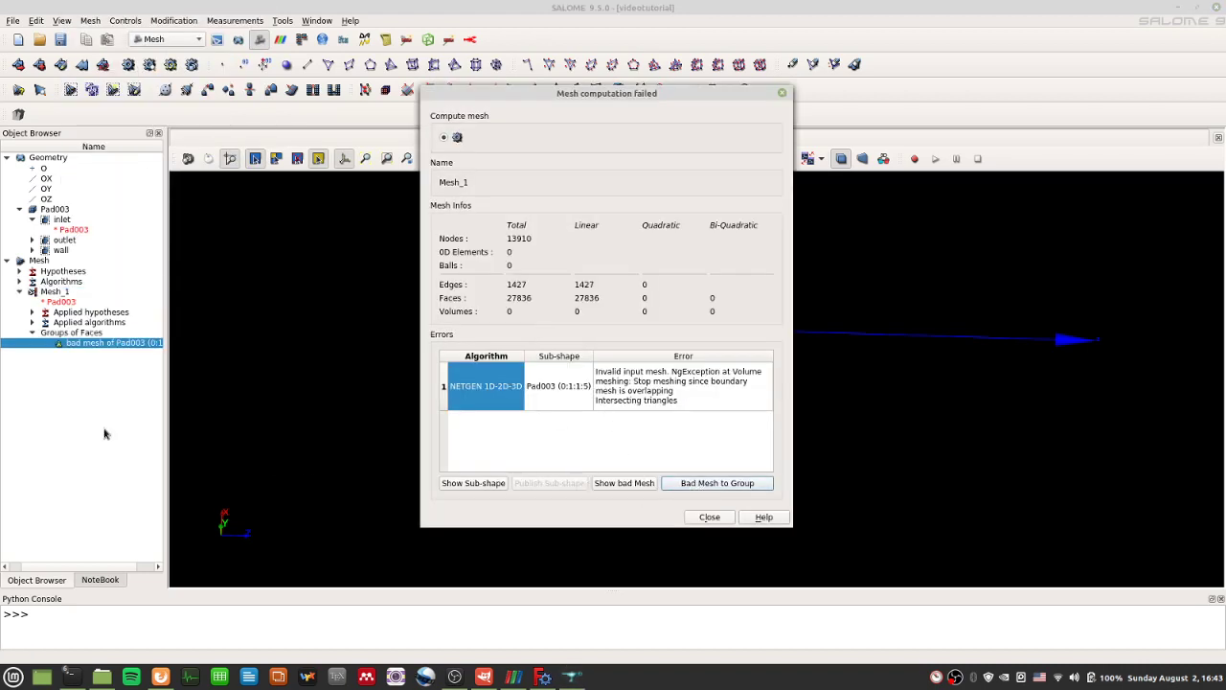
click(715, 517)
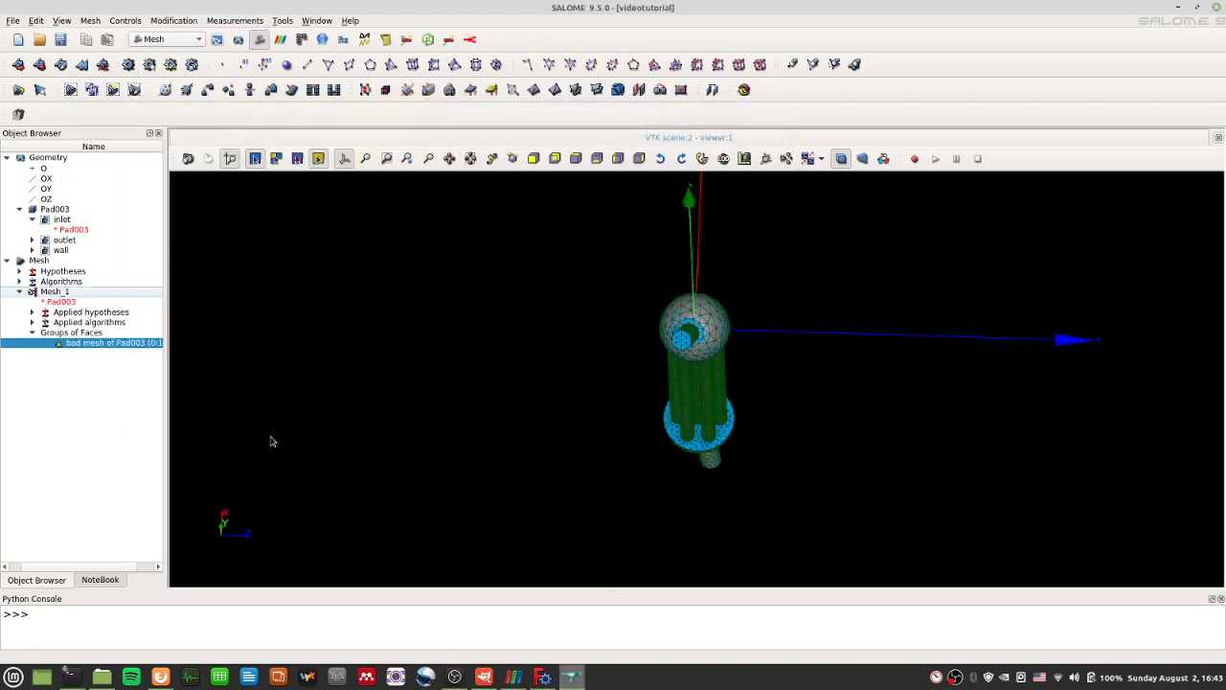
- Show only the bad mesh group of Pad003 in the viewer and examine its faces
right_click(126, 351)
click(79, 395)
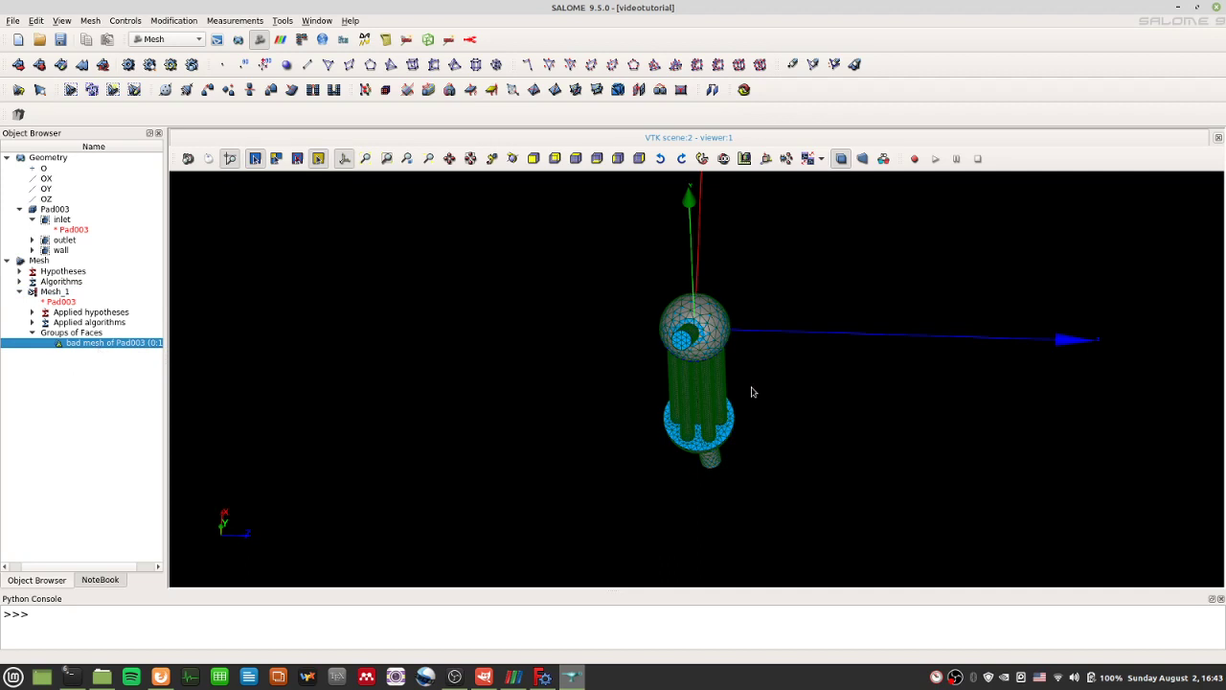
ctrl+right_drag(796, 432, 770, 332)
right_click(125, 349)
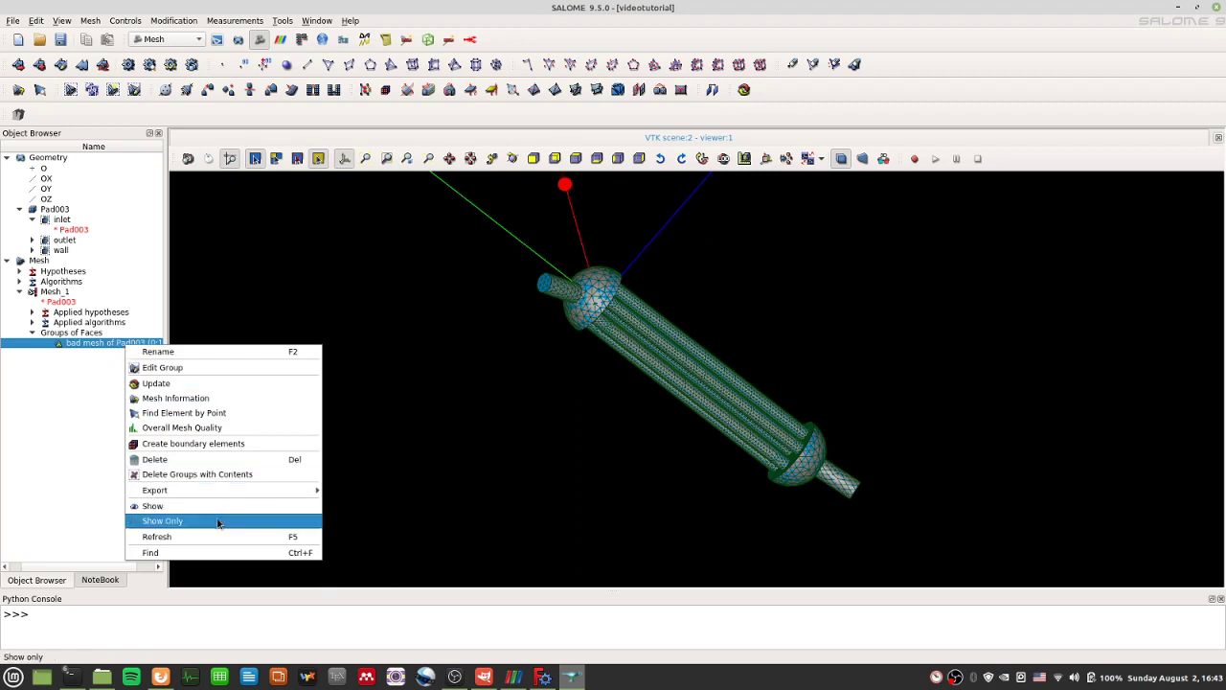
click(218, 522)
scroll(659, 476, down, 3)
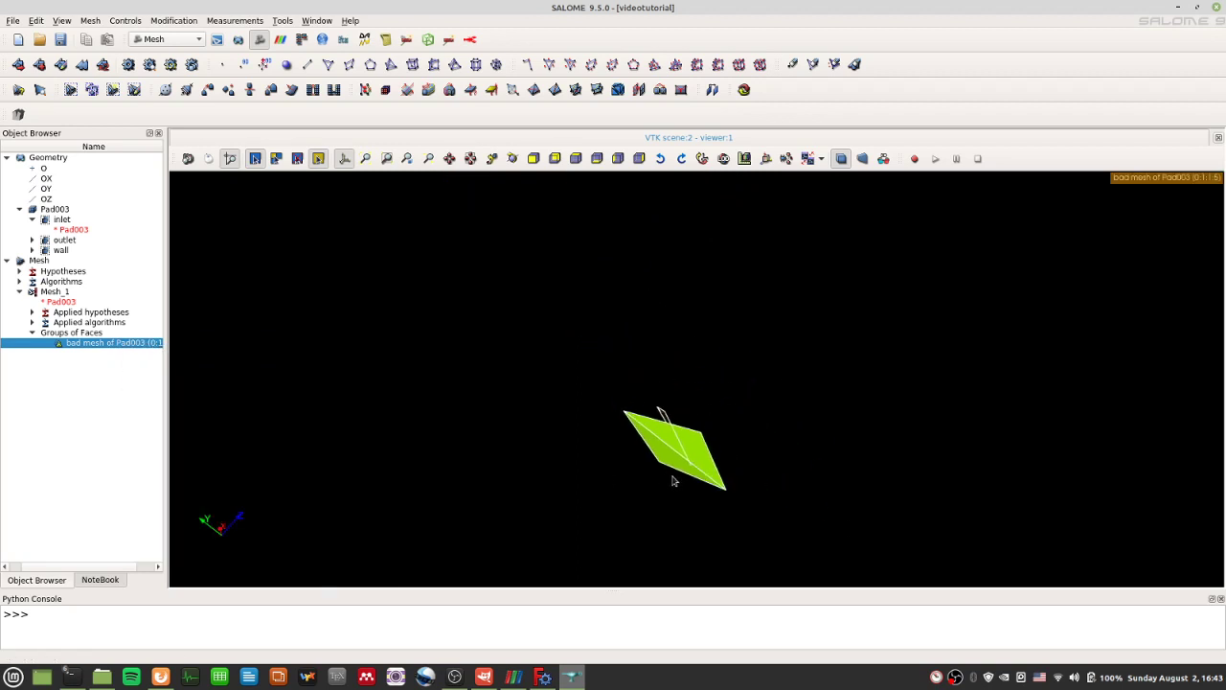
- Examine the faces of the Pad003 bad mesh group from several angles
mouse_move(896, 471)
ctrl+right_down()
mouse_move(597, 542)
mouse_move(619, 386)
mouse_move(848, 412)
mouse_move(808, 493)
mouse_move(824, 550)
mouse_move(949, 555)
mouse_move(718, 397)
mouse_move(964, 447)
mouse_move(901, 509)
mouse_move(765, 357)
mouse_move(1021, 364)
mouse_move(1051, 298)
mouse_move(1122, 329)
mouse_move(693, 434)
mouse_move(895, 471)
mouse_move(813, 536)
mouse_move(723, 447)
mouse_move(888, 422)
ctrl+right_up()
ctrl+right_drag(677, 432, 699, 471)
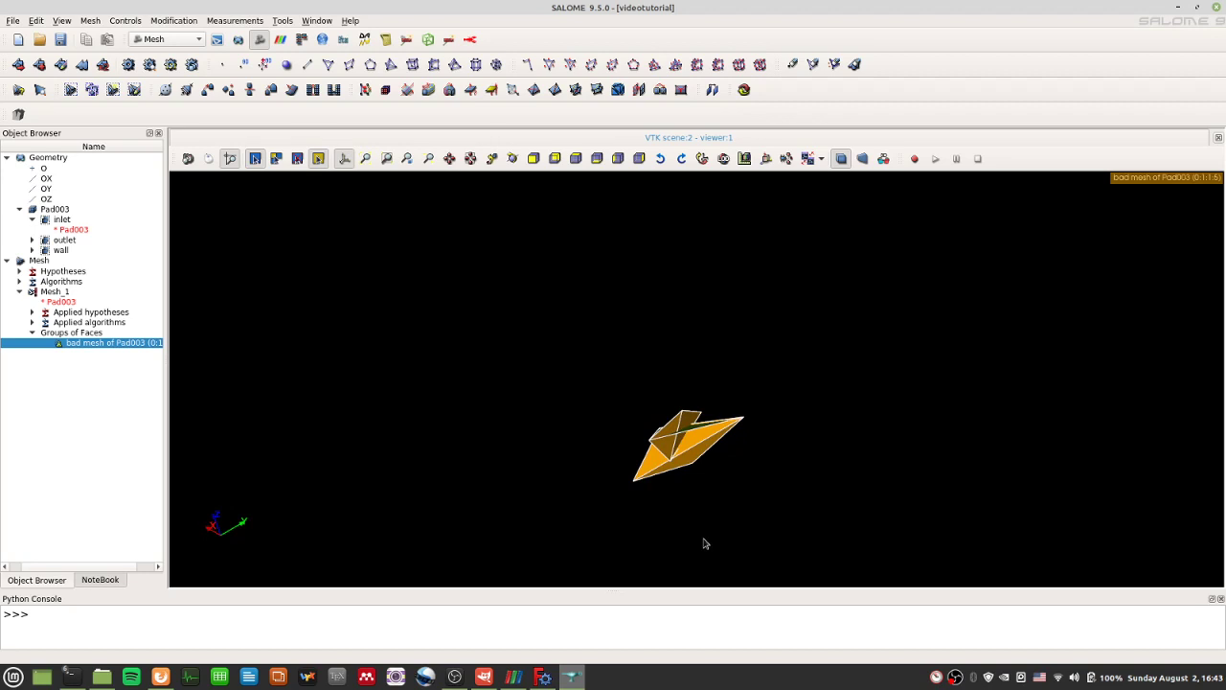
ctrl+right_drag(718, 533, 865, 362)
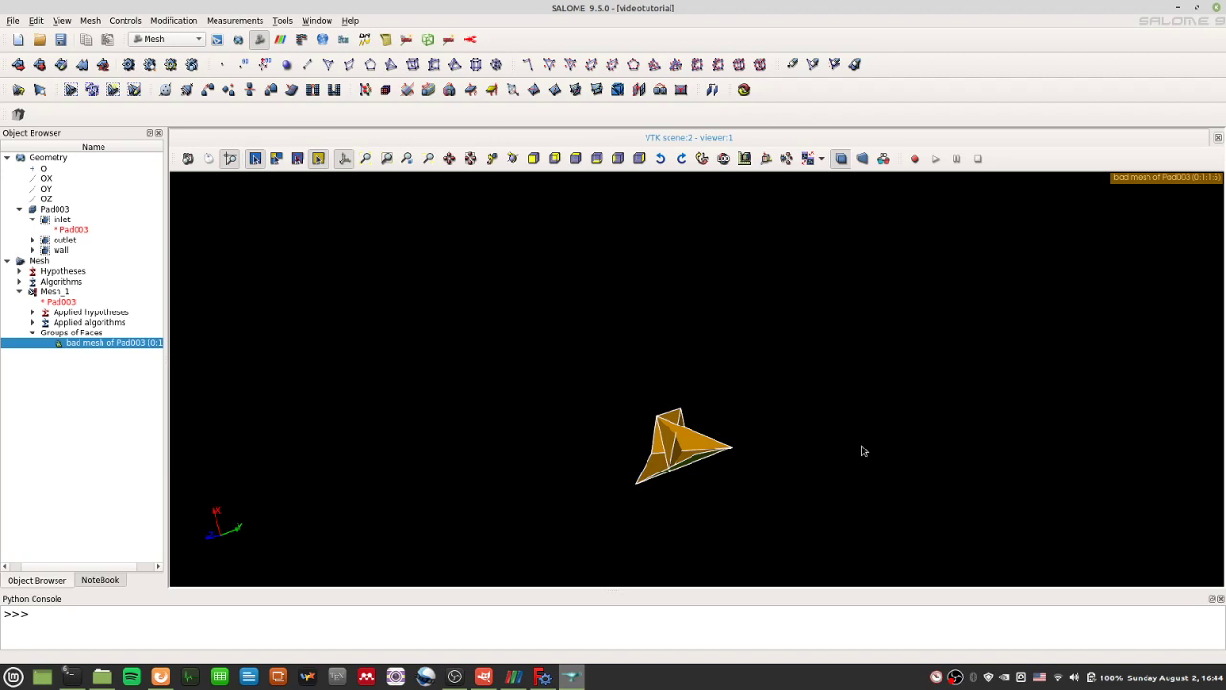
drag(865, 444, 743, 551)
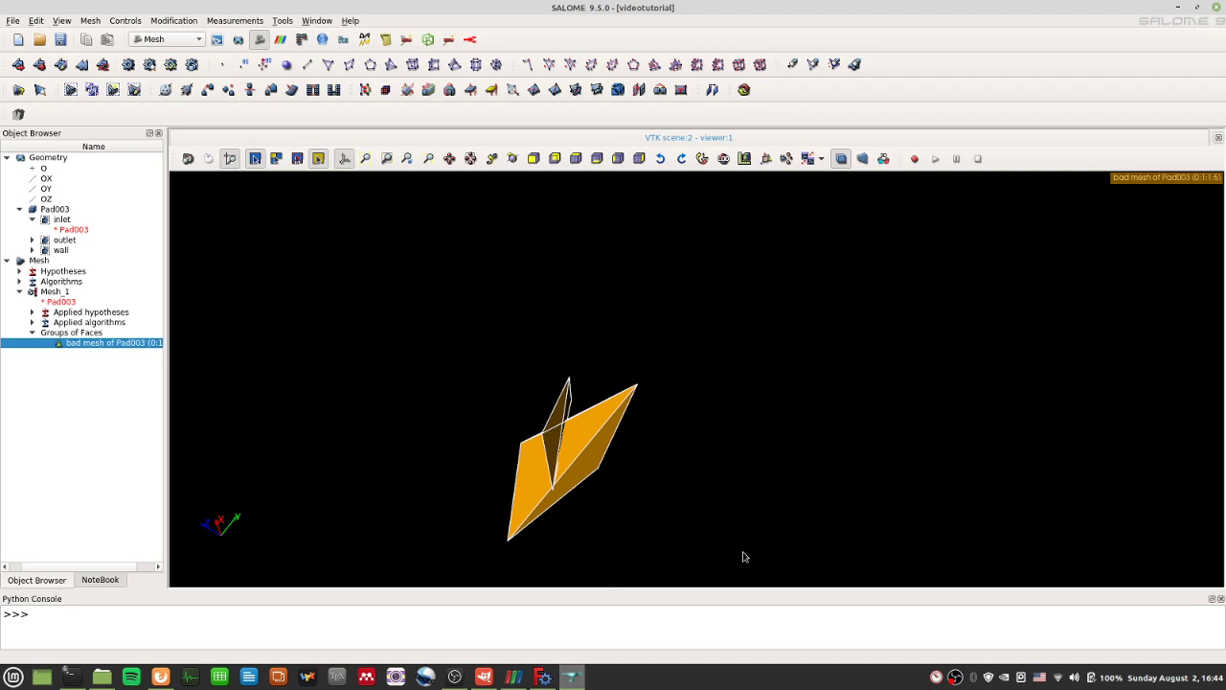
drag(743, 556, 890, 508)
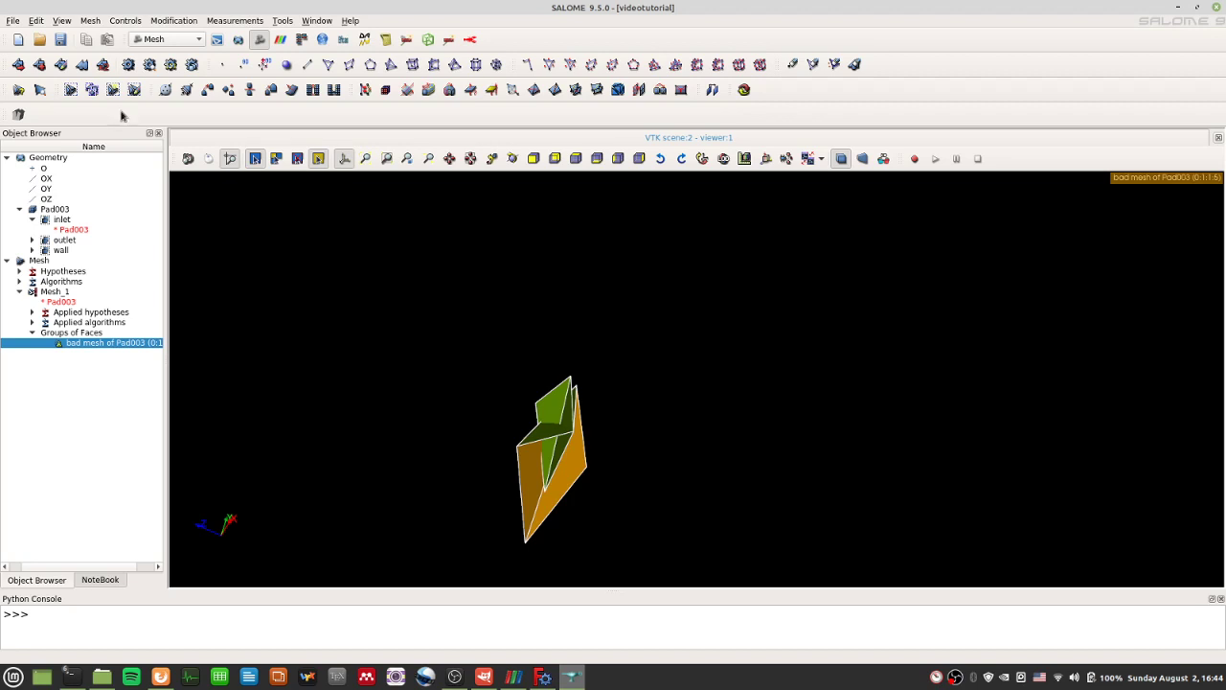
right_click(113, 344)
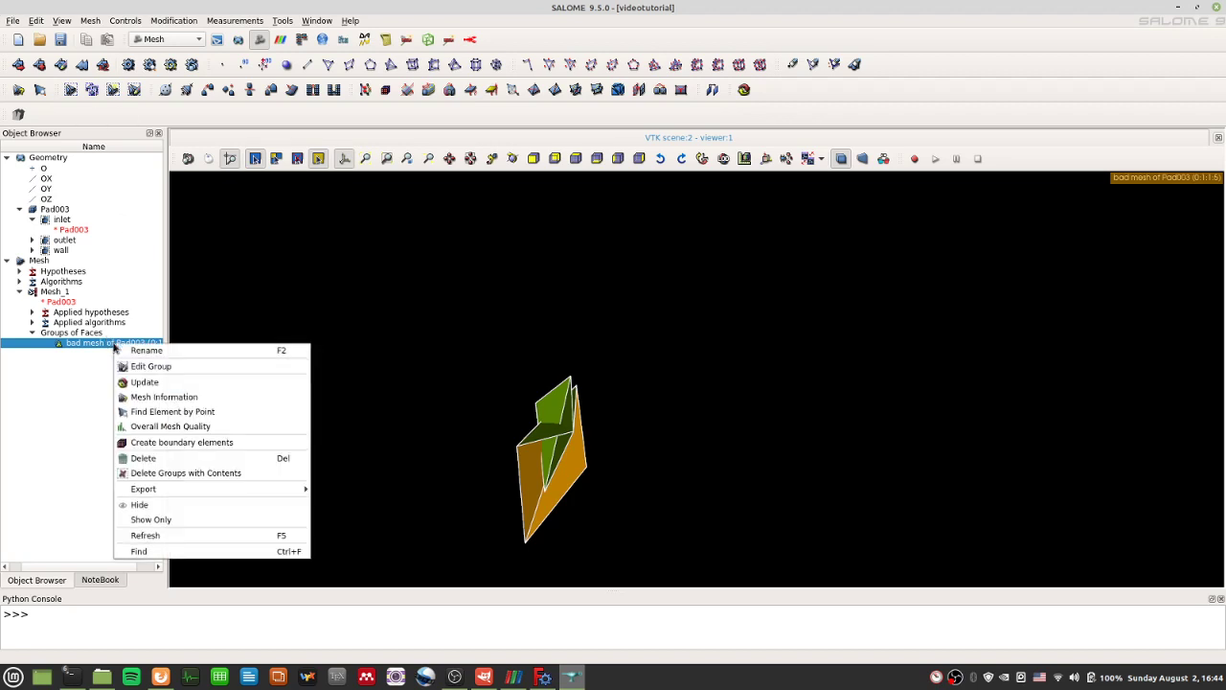
click(66, 379)
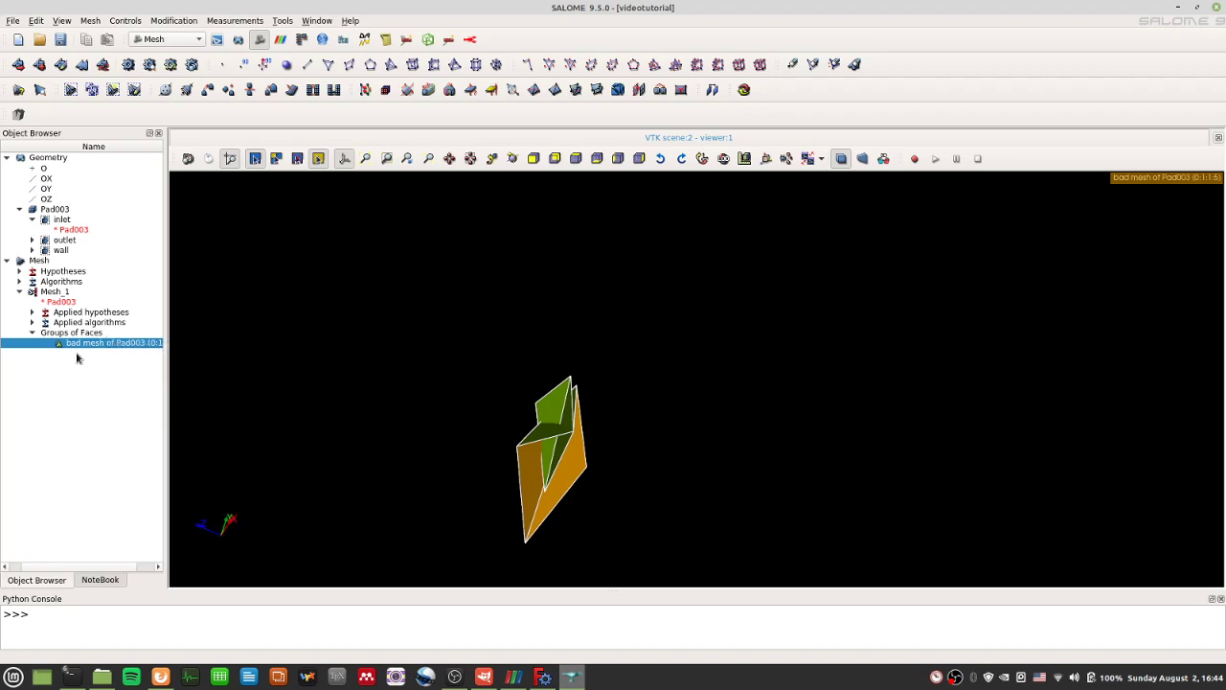
- Display the Pad003 geometry in the viewer together with the bad mesh group and examine the whole heat exchanger
click(56, 209)
right_click(59, 211)
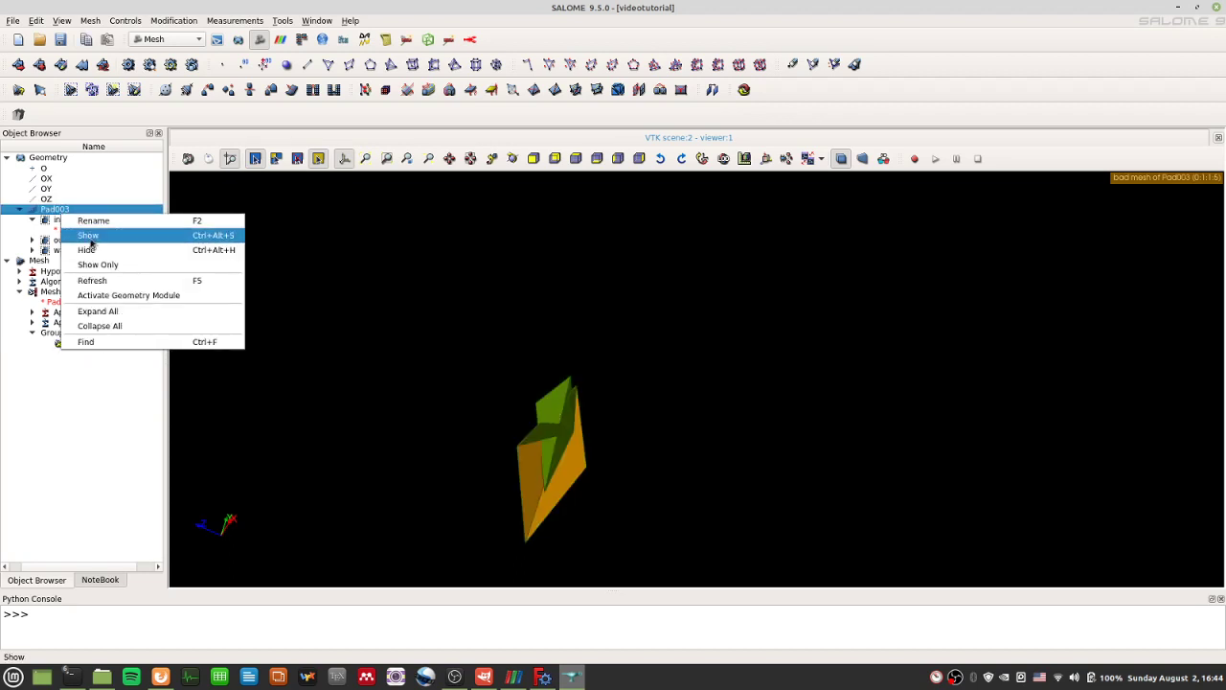
click(88, 237)
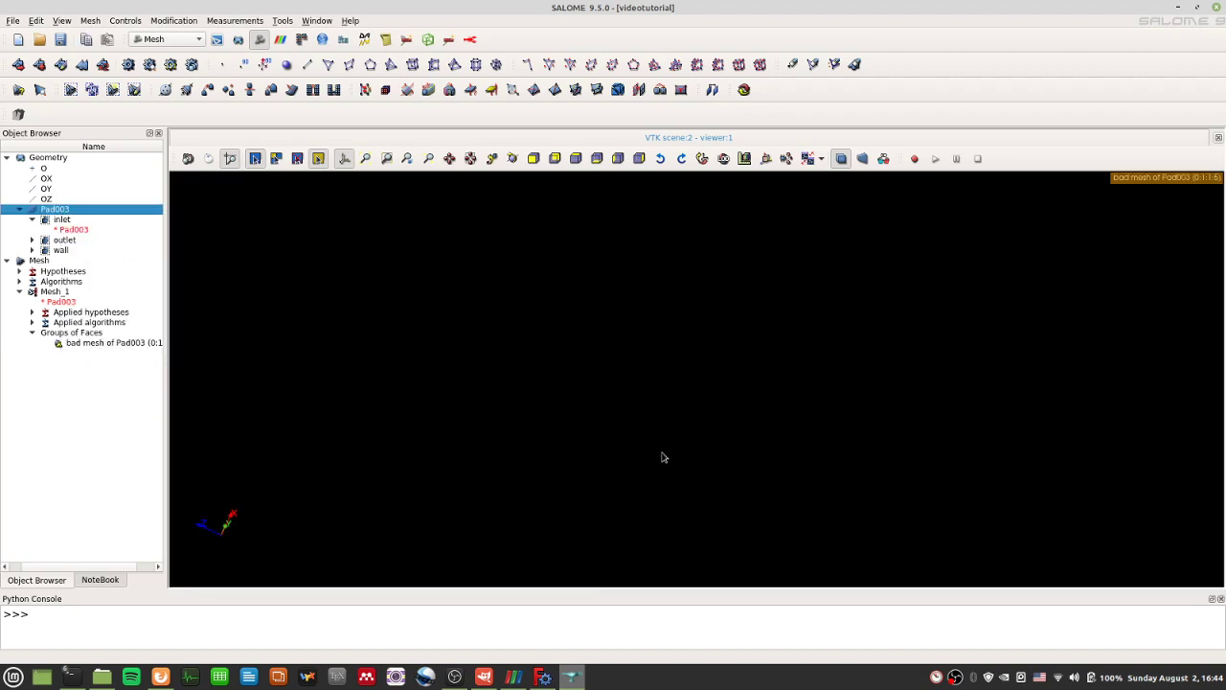
drag(649, 431, 671, 454)
scroll(673, 457, down, 8)
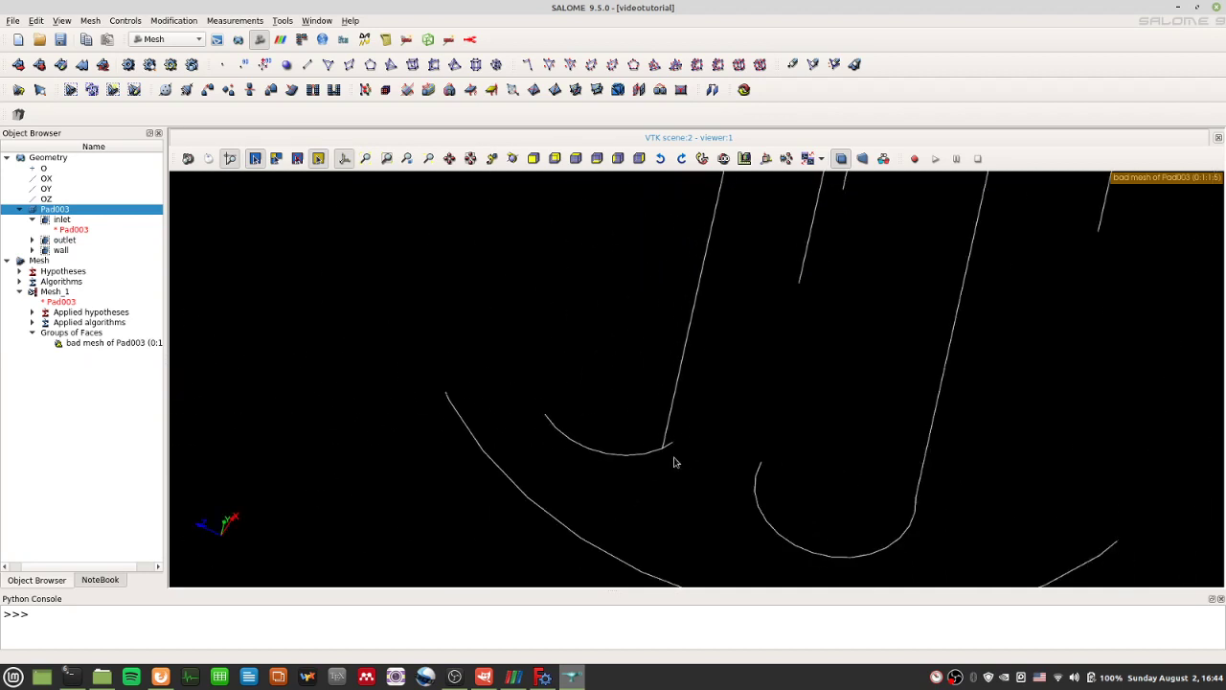
scroll(674, 463, down, 10)
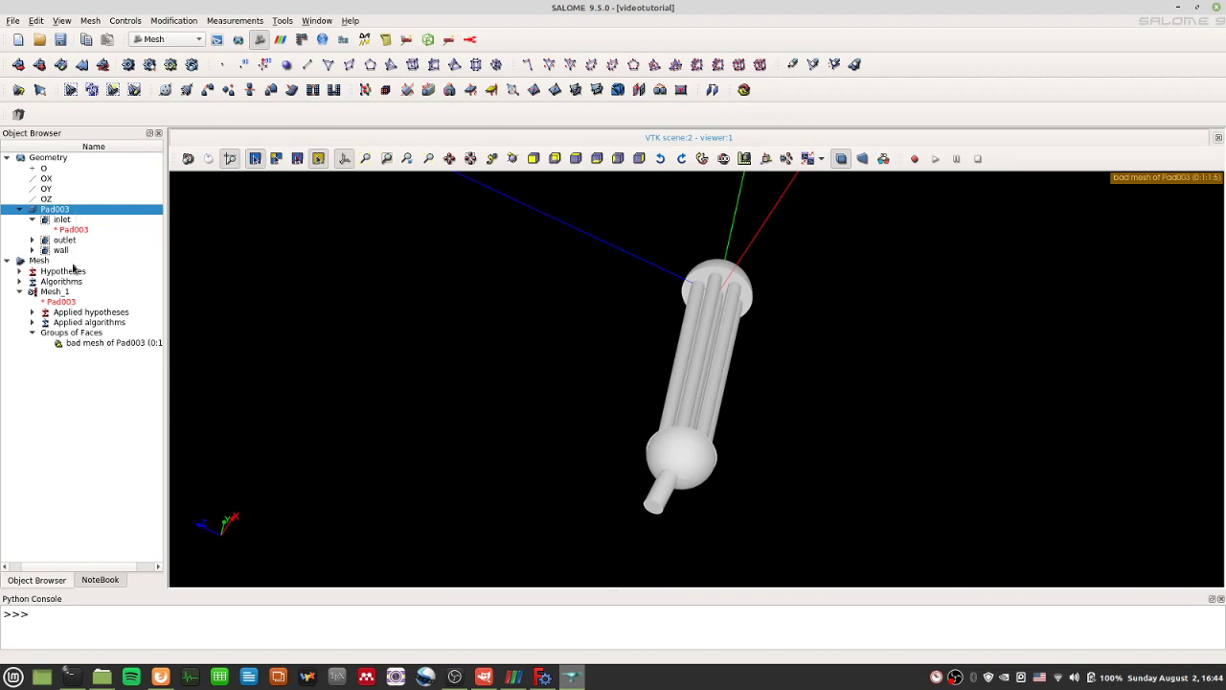
- Isolate the bad mesh group in the viewer to compare its location and size with the heat exchanger
right_click(102, 344)
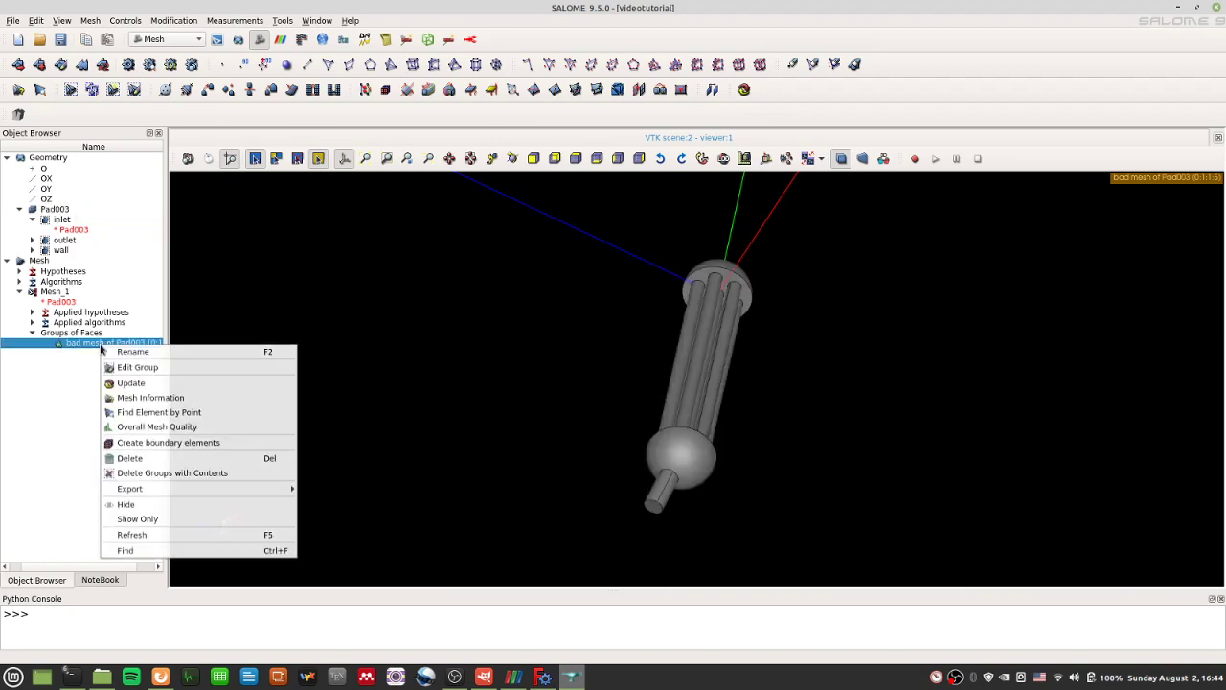
click(202, 520)
scroll(662, 521, down, 5)
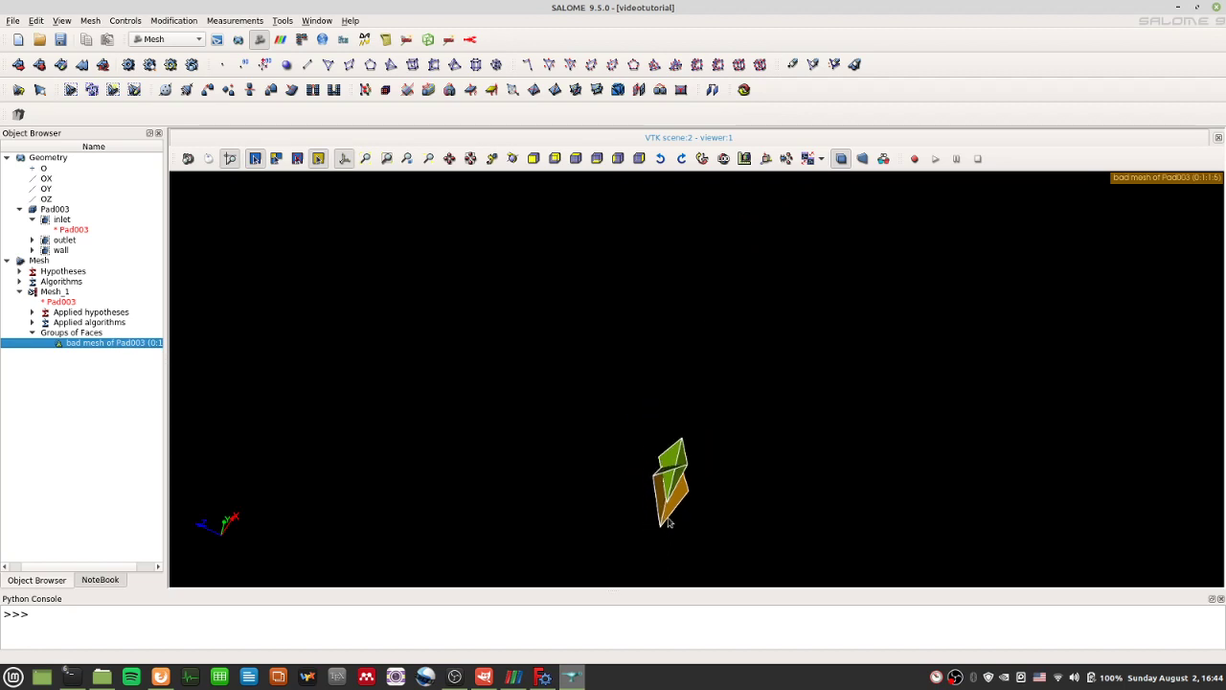
scroll(669, 522, down, 5)
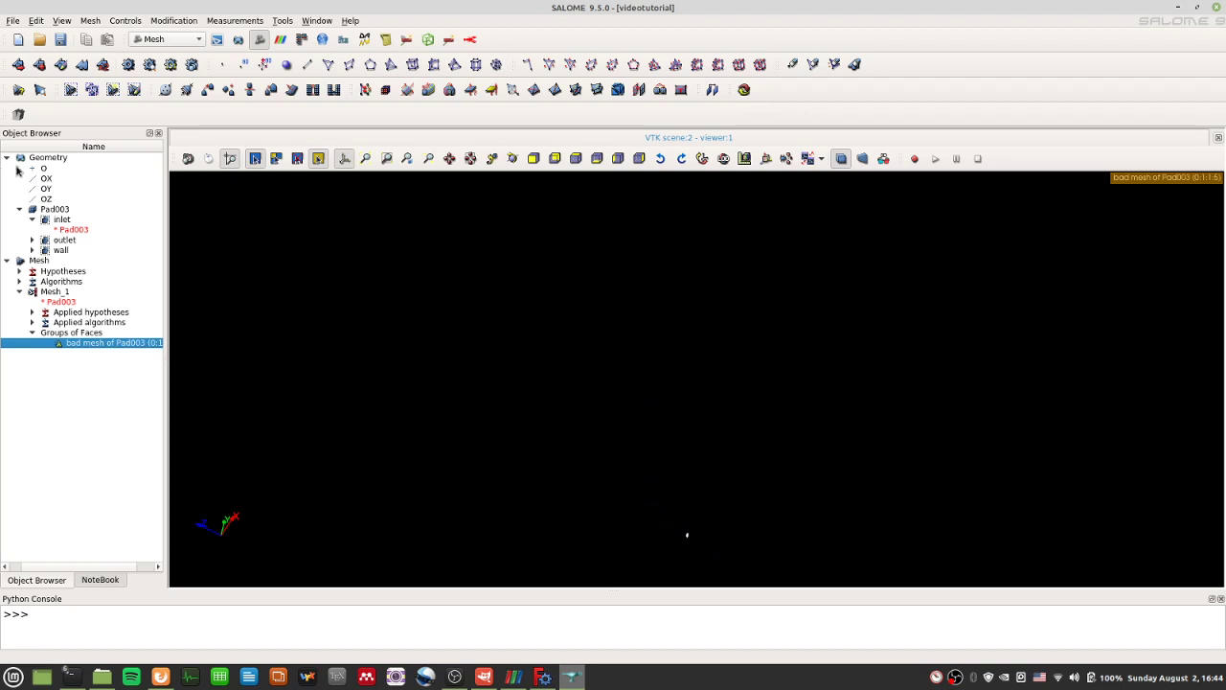
- Show the Pad003 geometry again and examine the tube openings inside the end cap up close
right_click(65, 209)
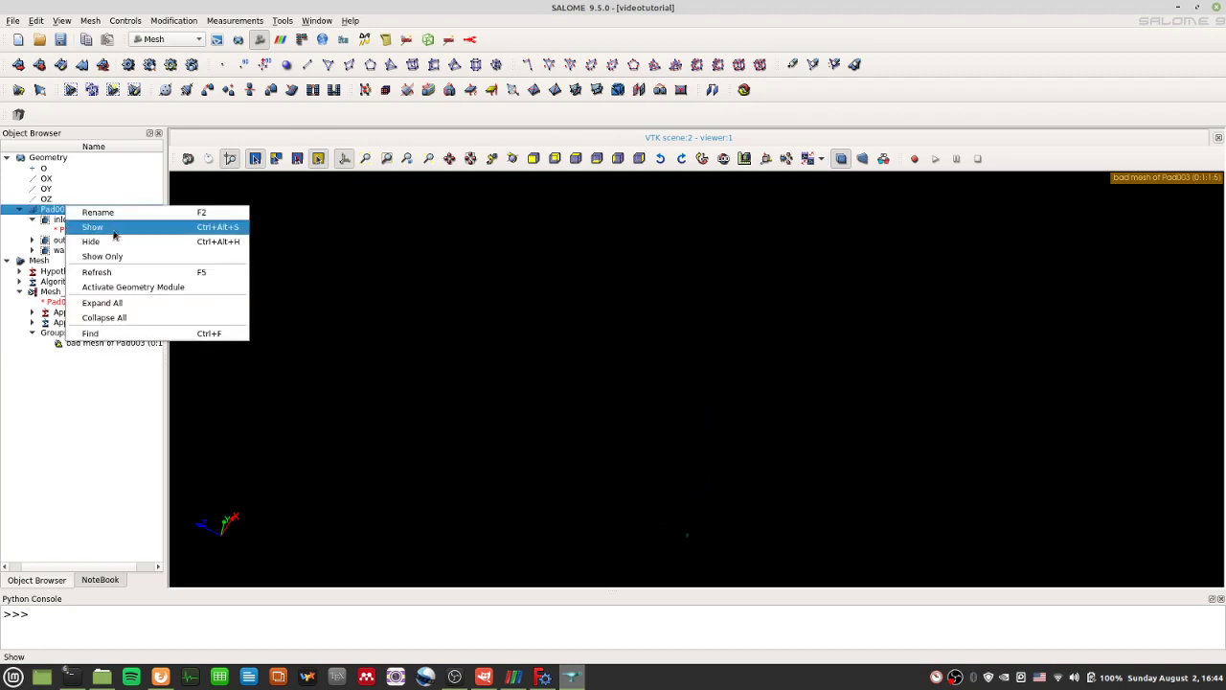
click(113, 233)
drag(662, 473, 620, 501)
scroll(595, 499, up, 10)
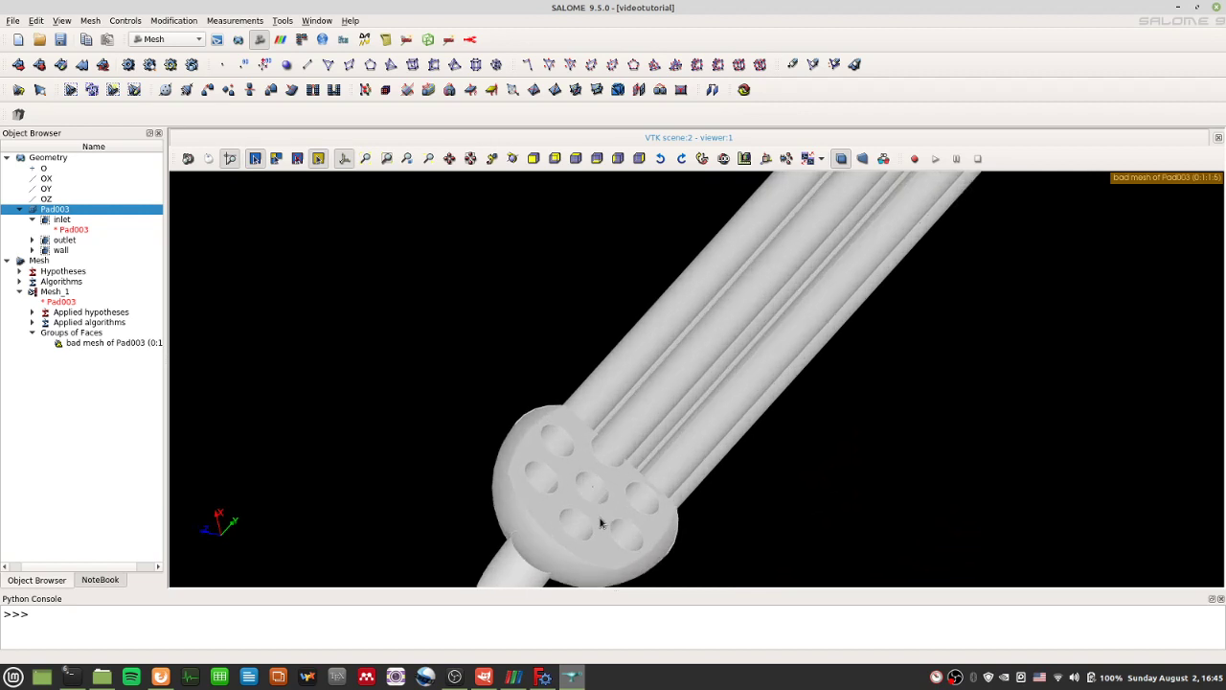
scroll(584, 401, up, 2)
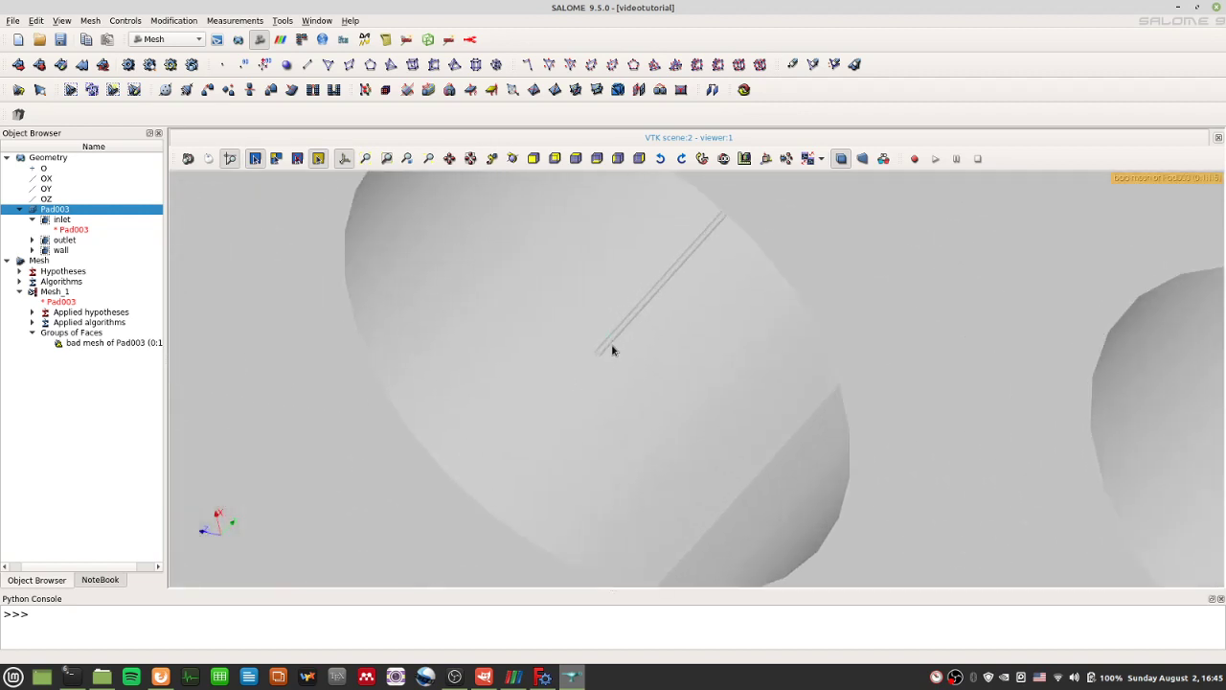
- Inspect the outside of Pad003, including the domed end cap, its connecting pipe and the tube bundle
double_click(65, 212)
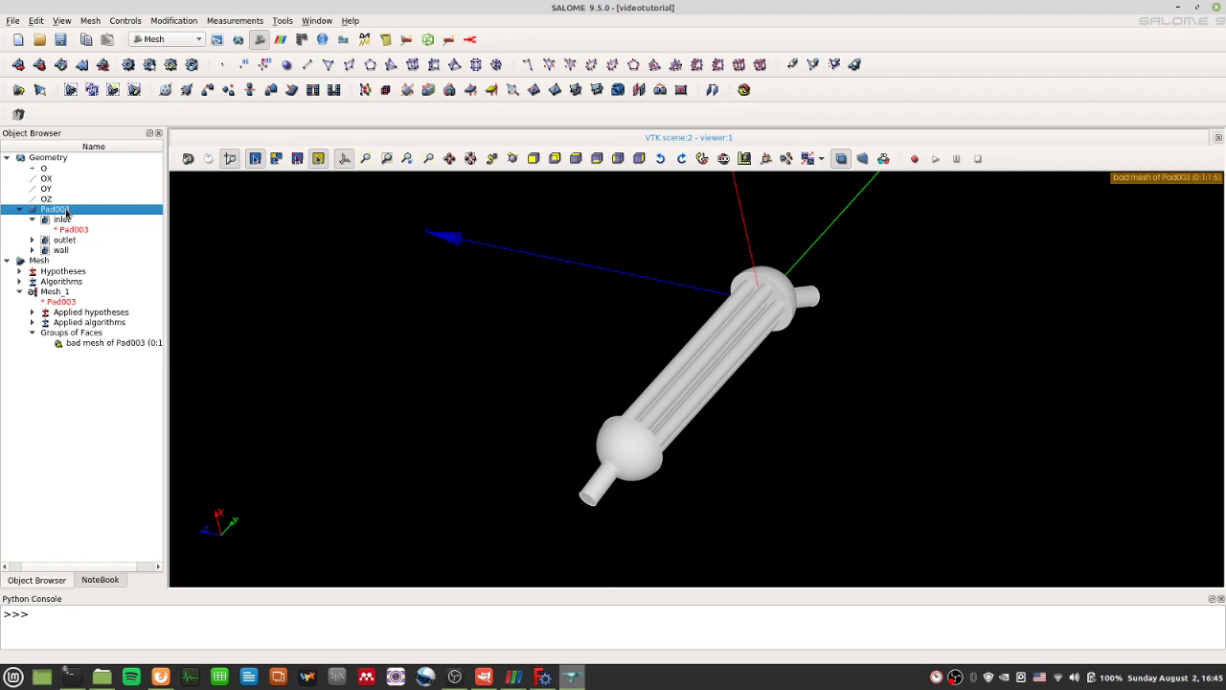
scroll(827, 415, up, 2)
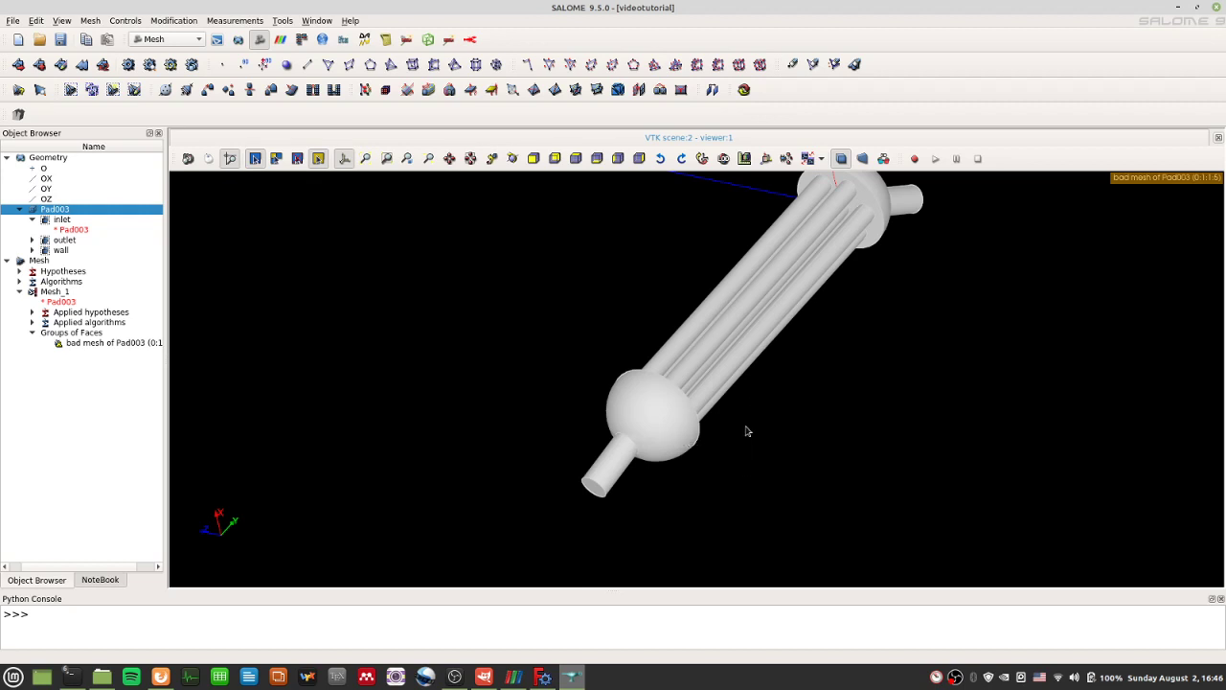
scroll(756, 479, up, 2)
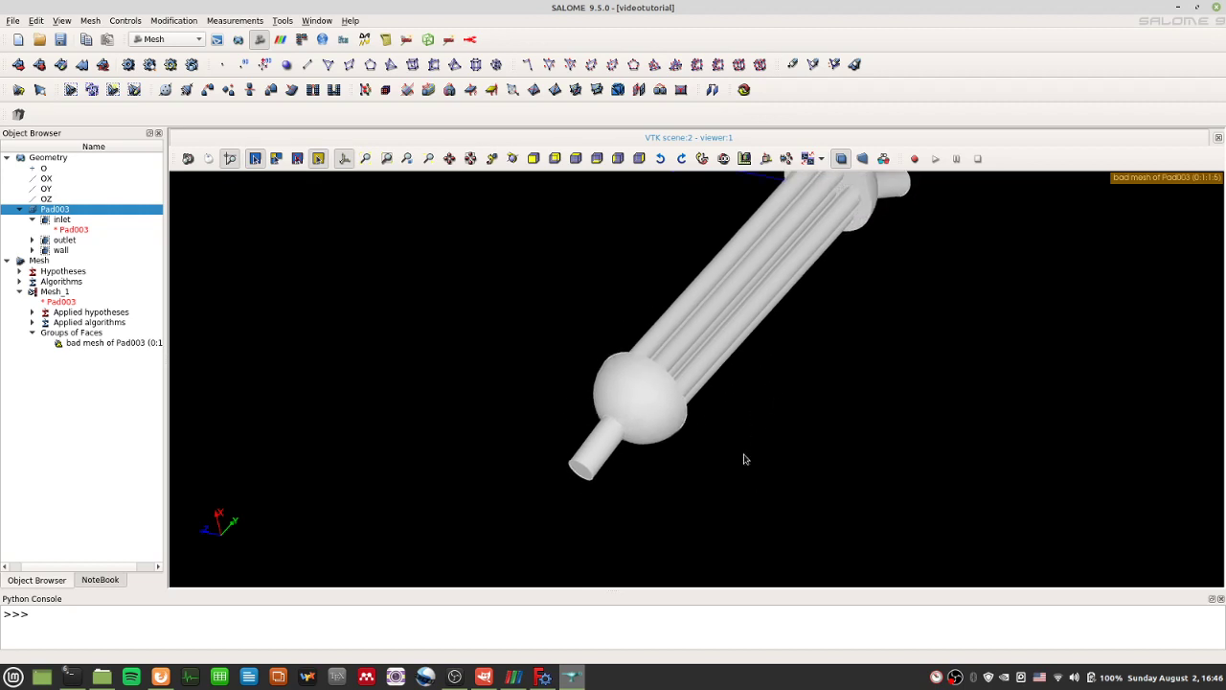
scroll(762, 413, down, 2)
scroll(840, 356, up, 2)
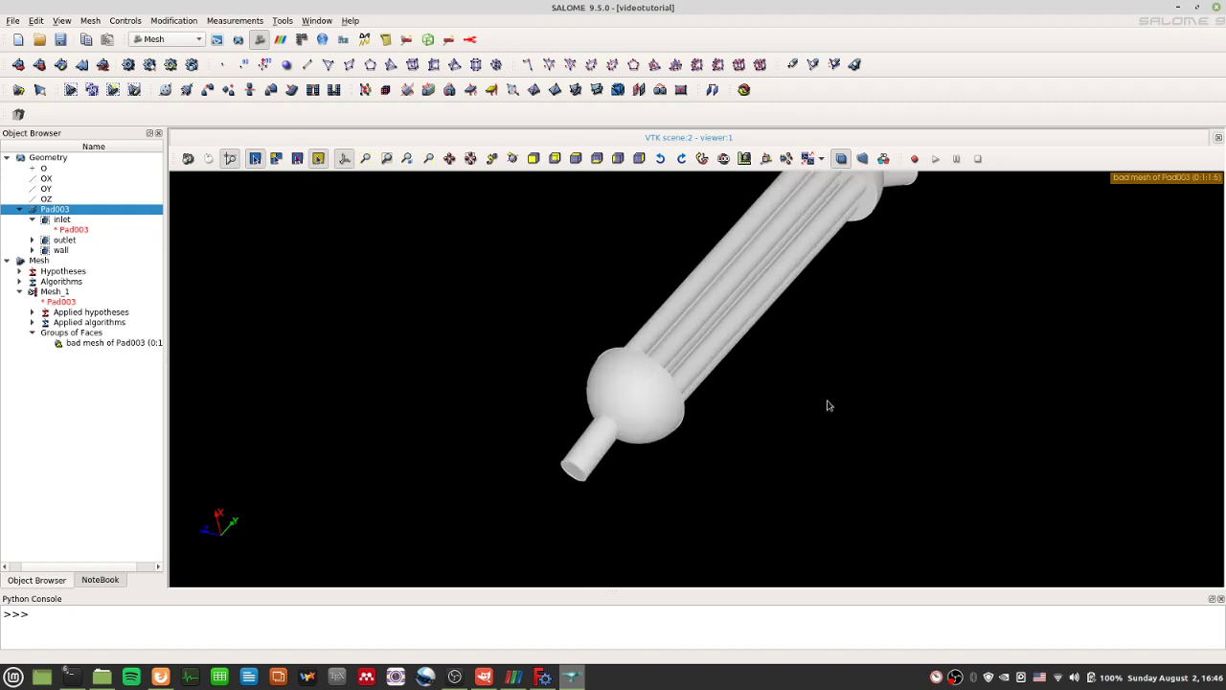
drag(829, 373, 805, 397)
scroll(662, 482, up, 4)
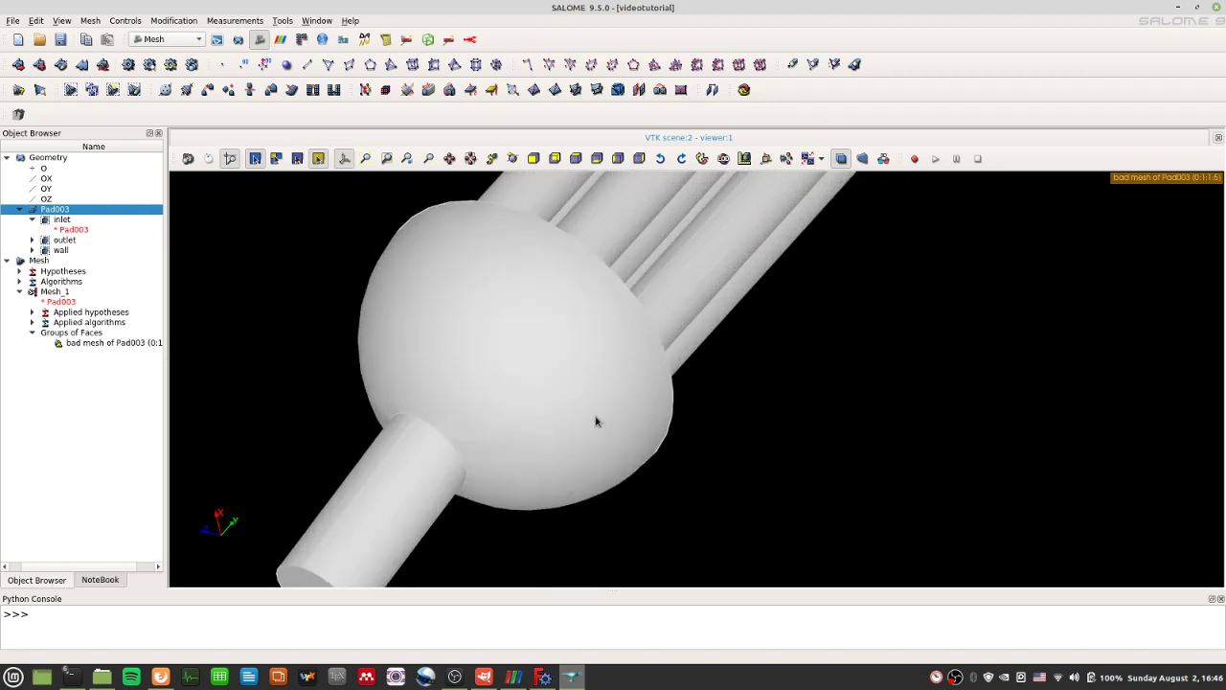
scroll(575, 414, up, 5)
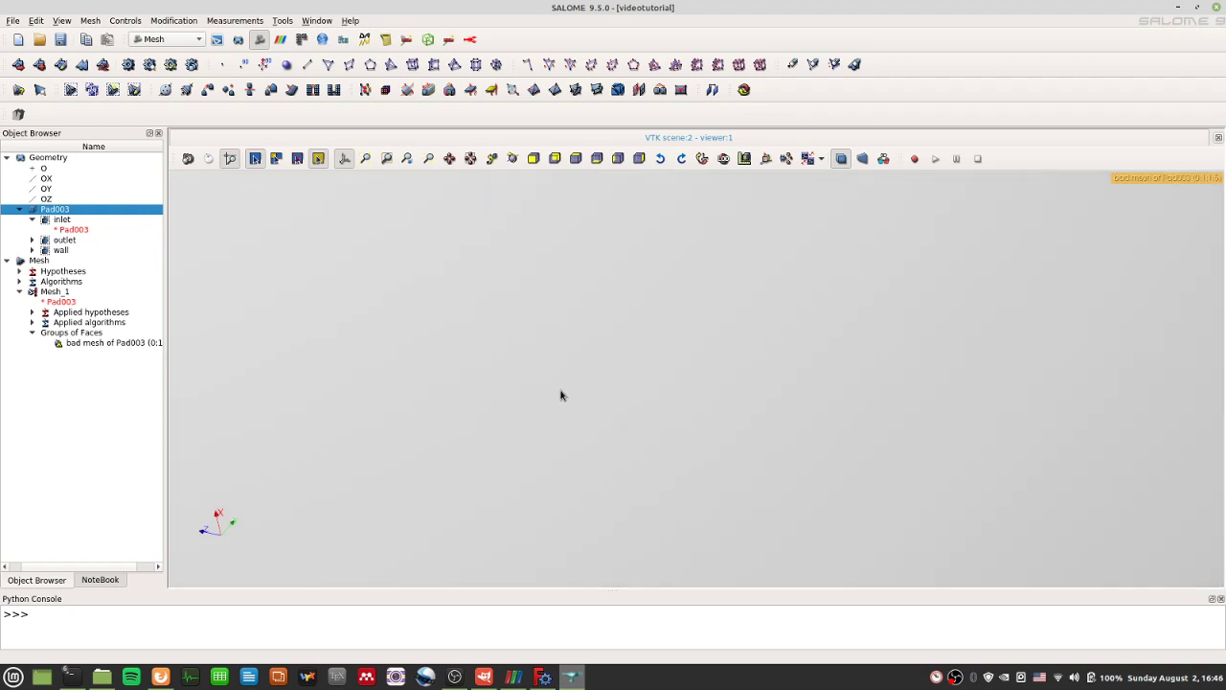
scroll(563, 394, down, 5)
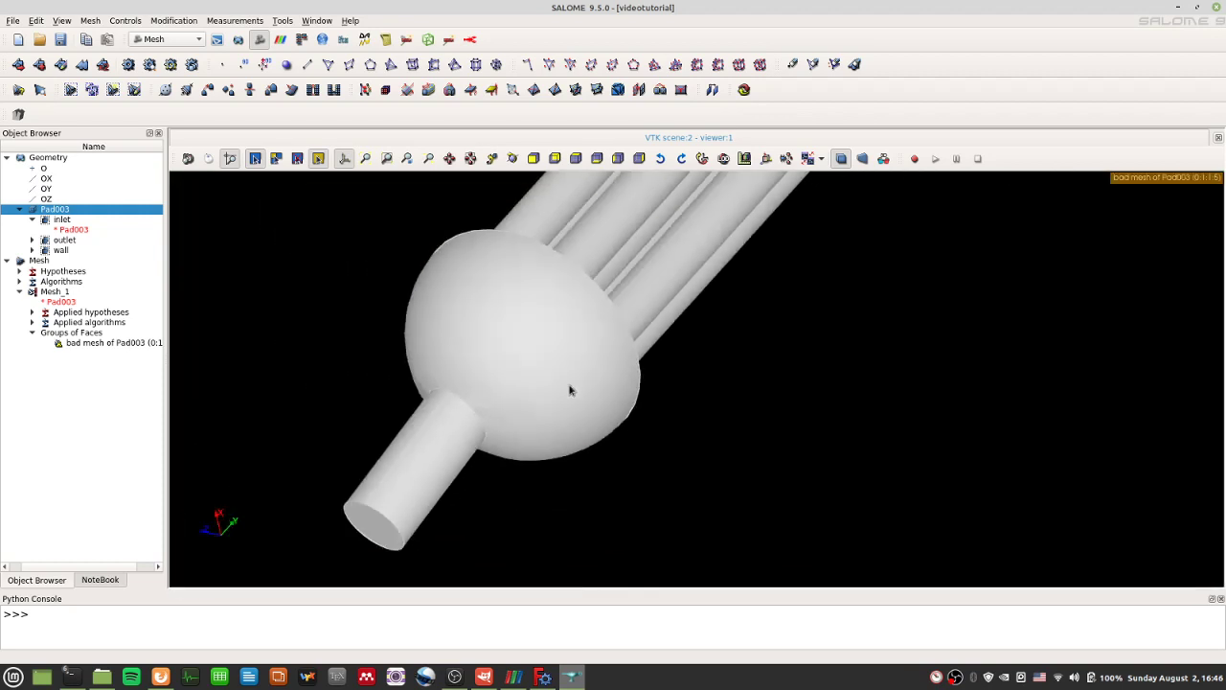
scroll(699, 386, down, 4)
drag(712, 424, 767, 460)
scroll(766, 460, down, 2)
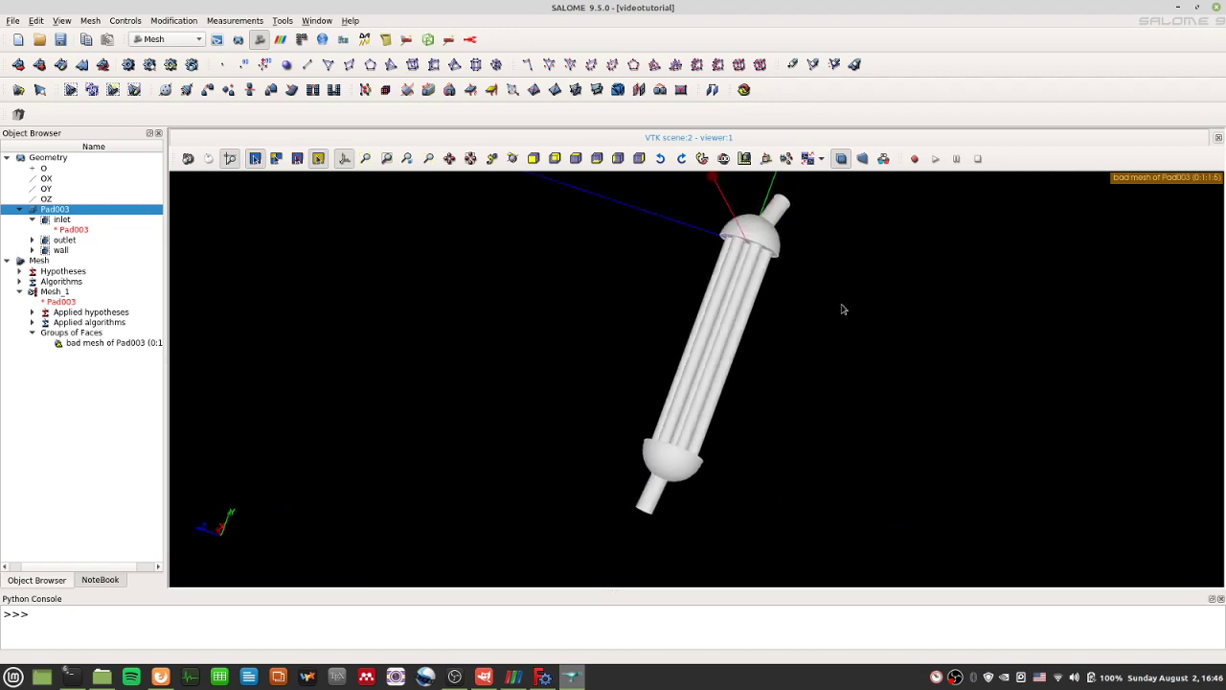
- Delete Mesh_1 together with its bad mesh group
click(66, 297)
right_click(65, 297)
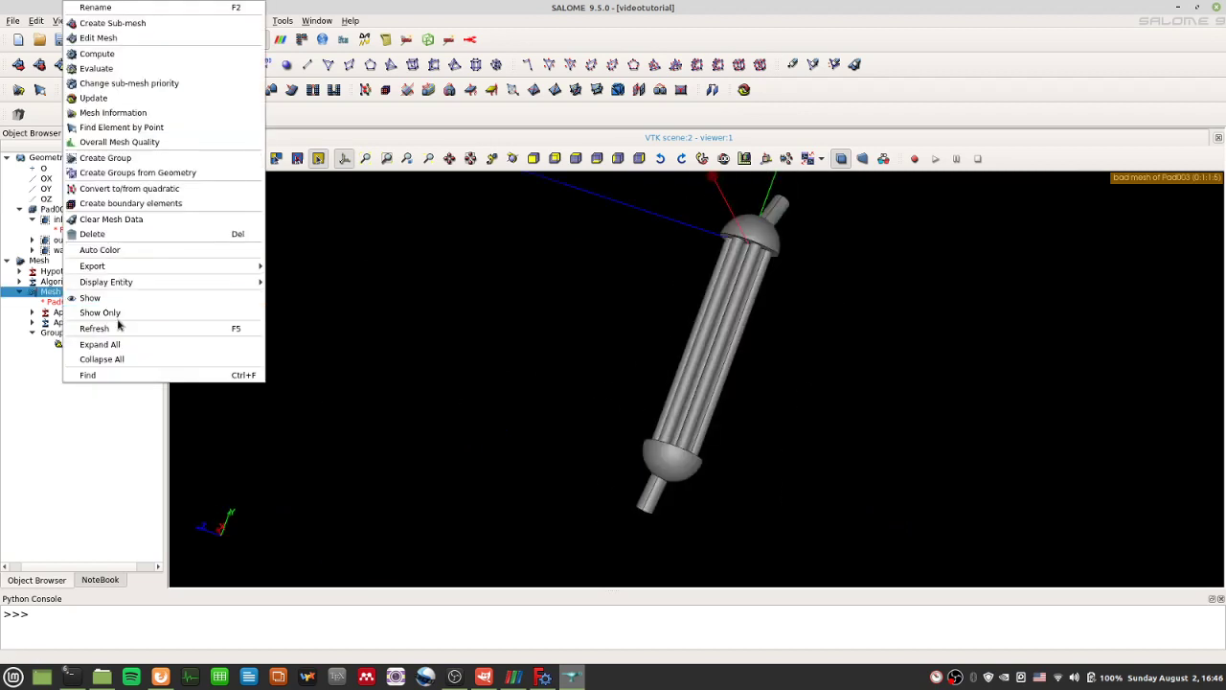
click(144, 234)
click(686, 332)
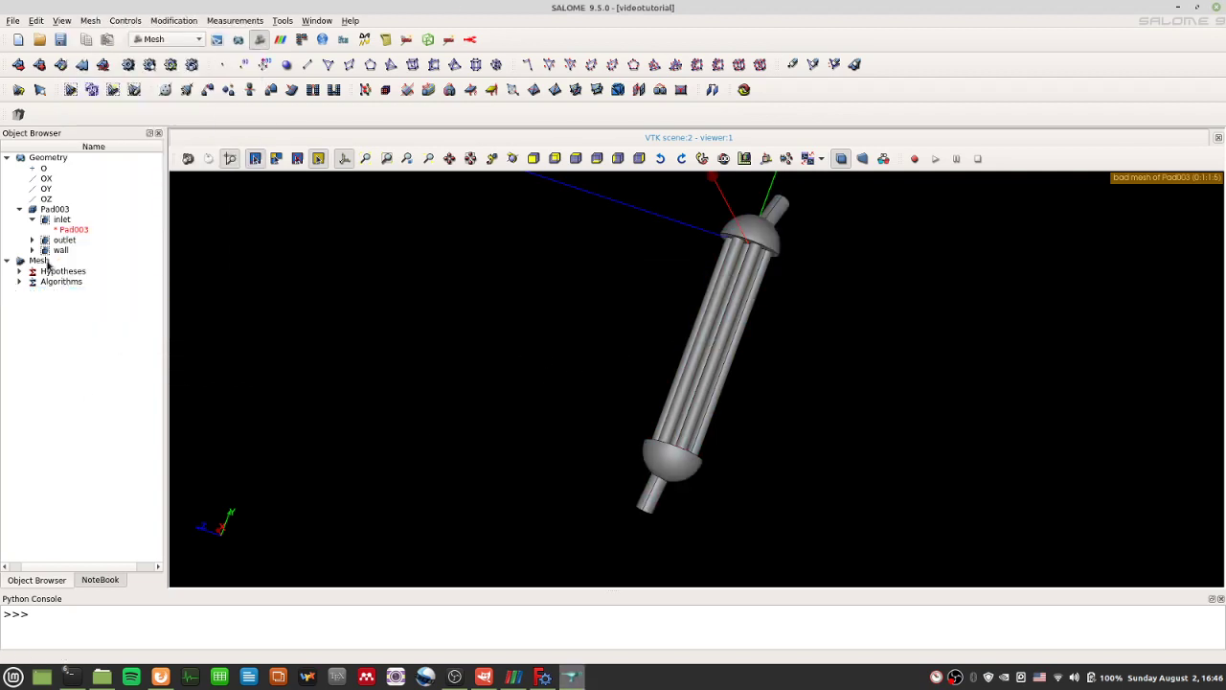
- Start a new mesh on the Pad003 geometry and set its mesh type to Tetrahedral
click(57, 211)
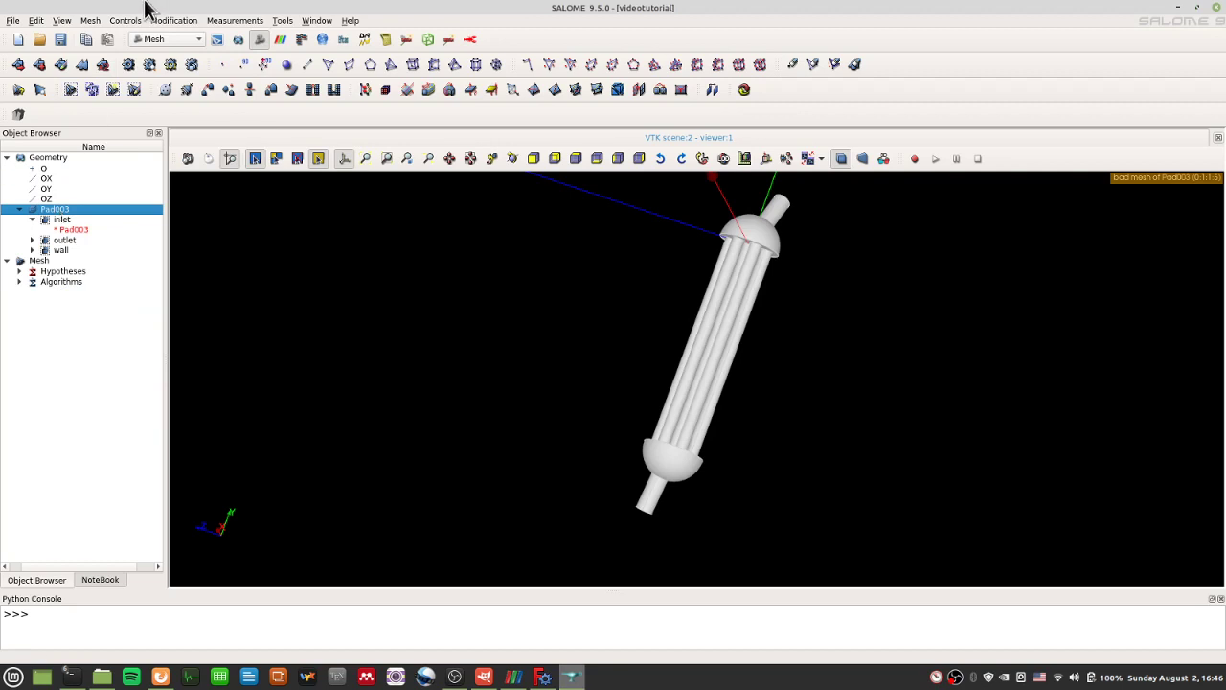
click(90, 20)
click(107, 35)
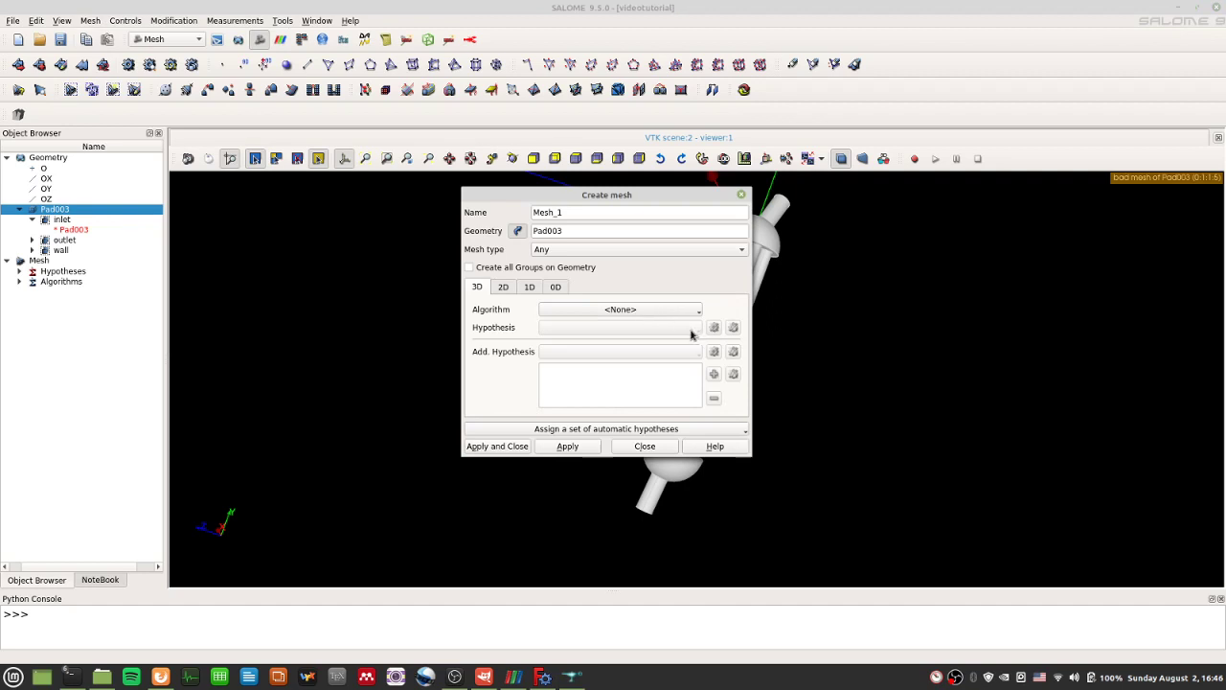
click(618, 251)
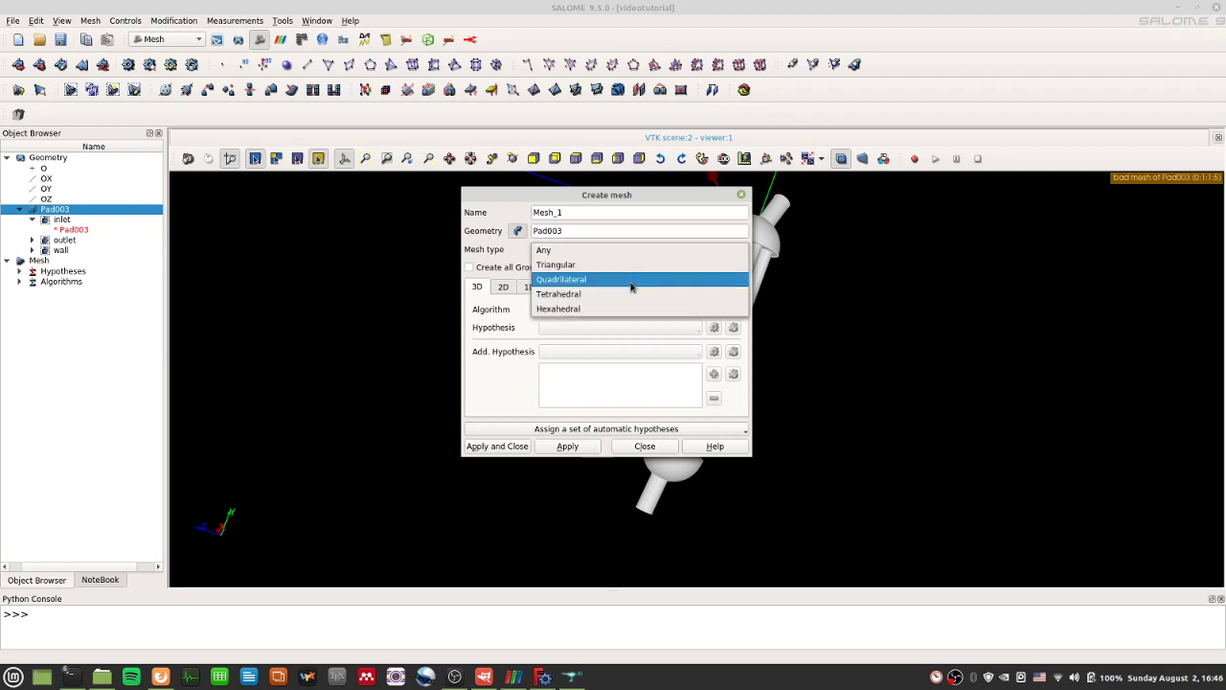
click(631, 294)
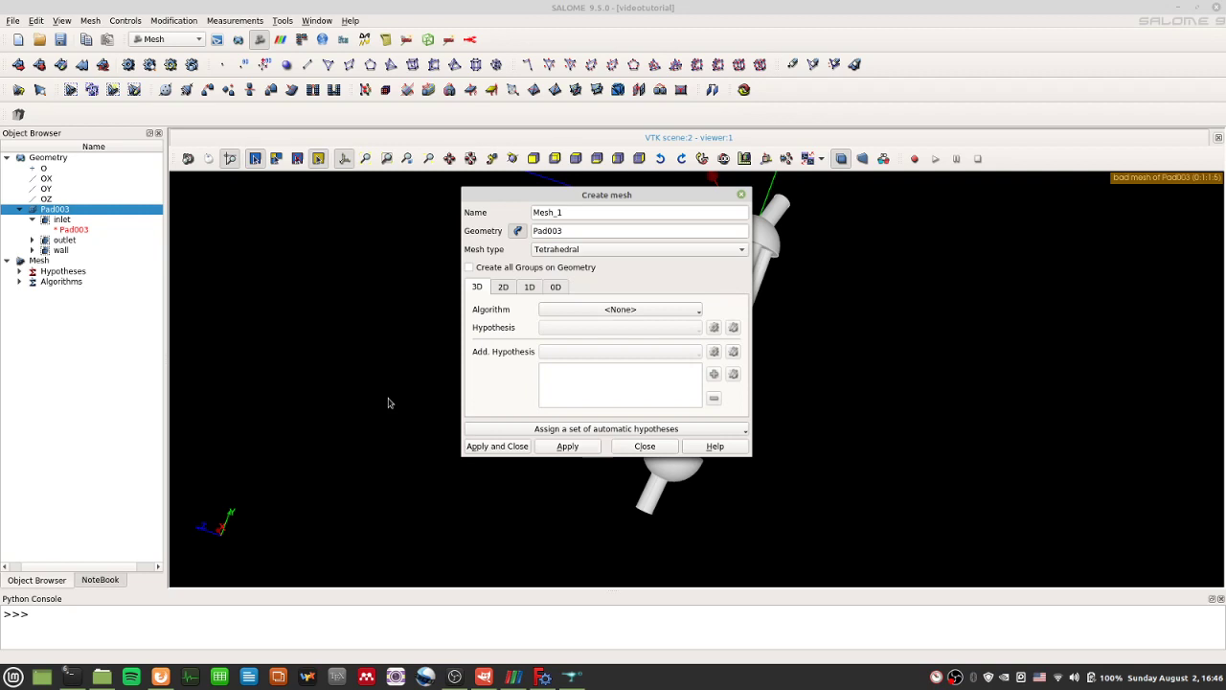
- Assign the NETGEN 1D-2D-3D algorithm to the new mesh on Pad003
click(638, 308)
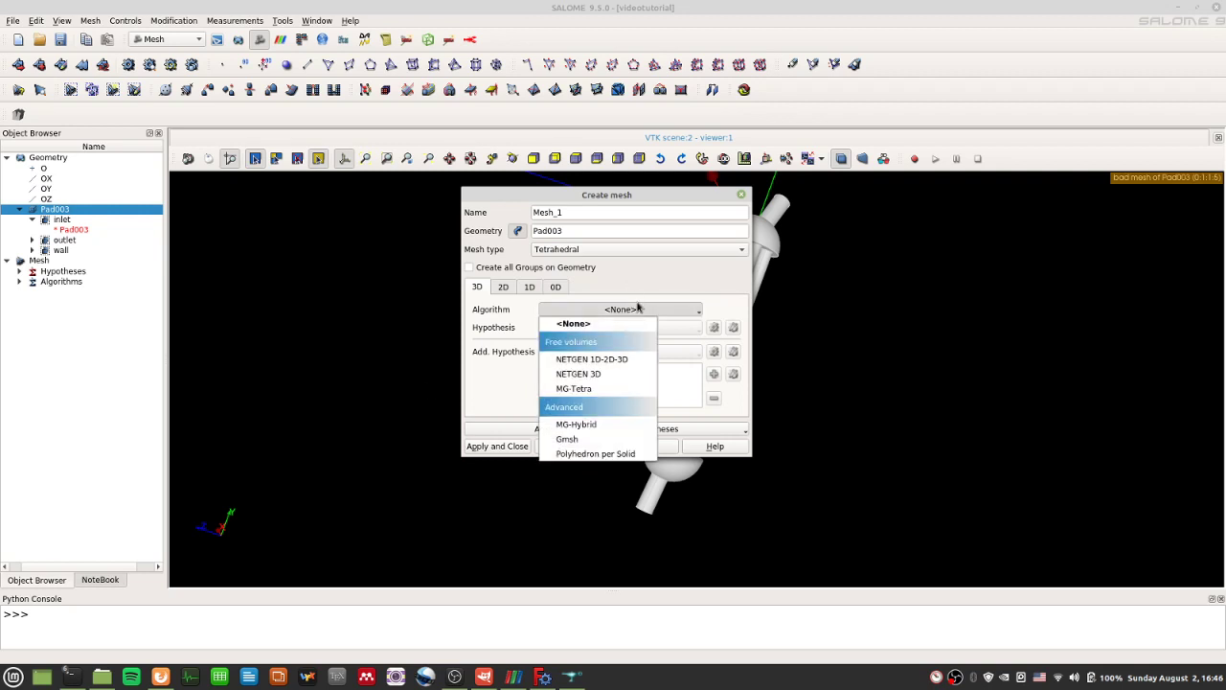
click(626, 362)
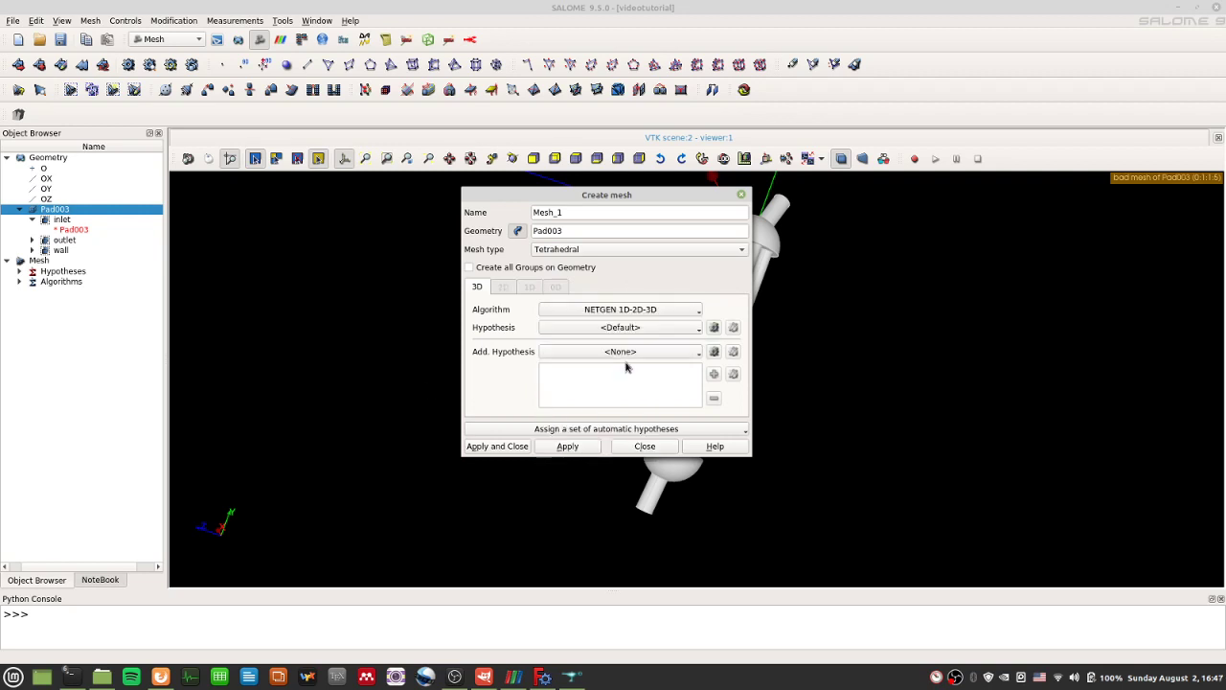
click(646, 309)
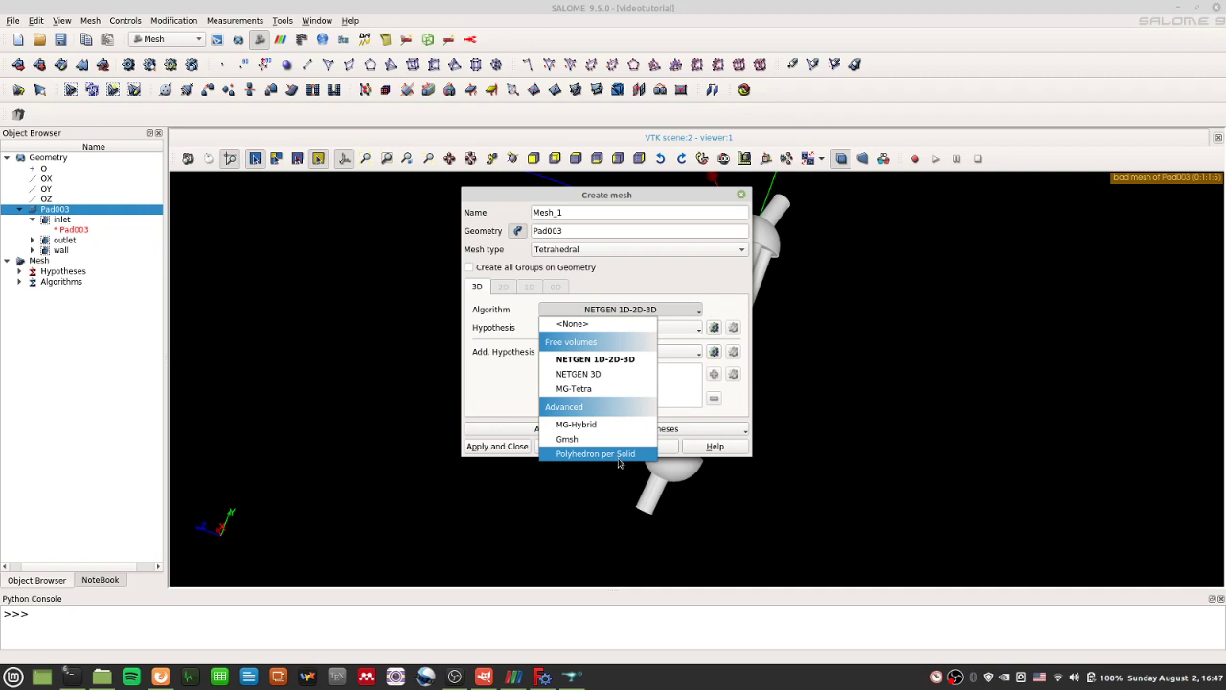
click(622, 362)
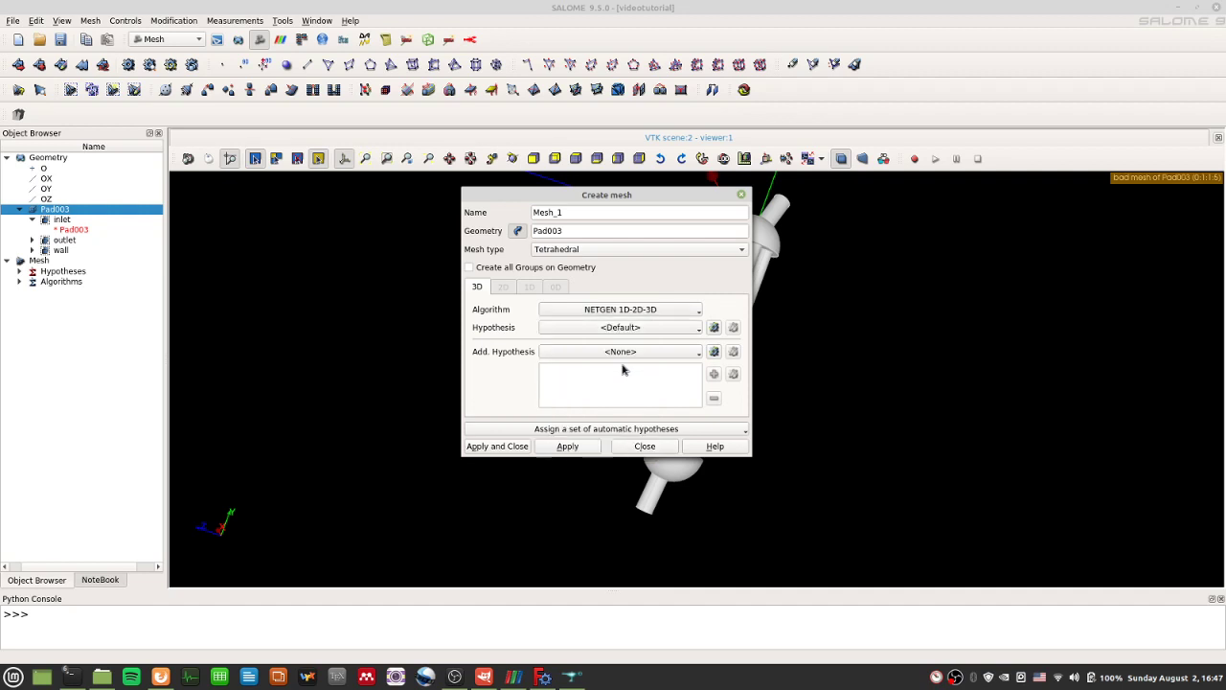
click(648, 332)
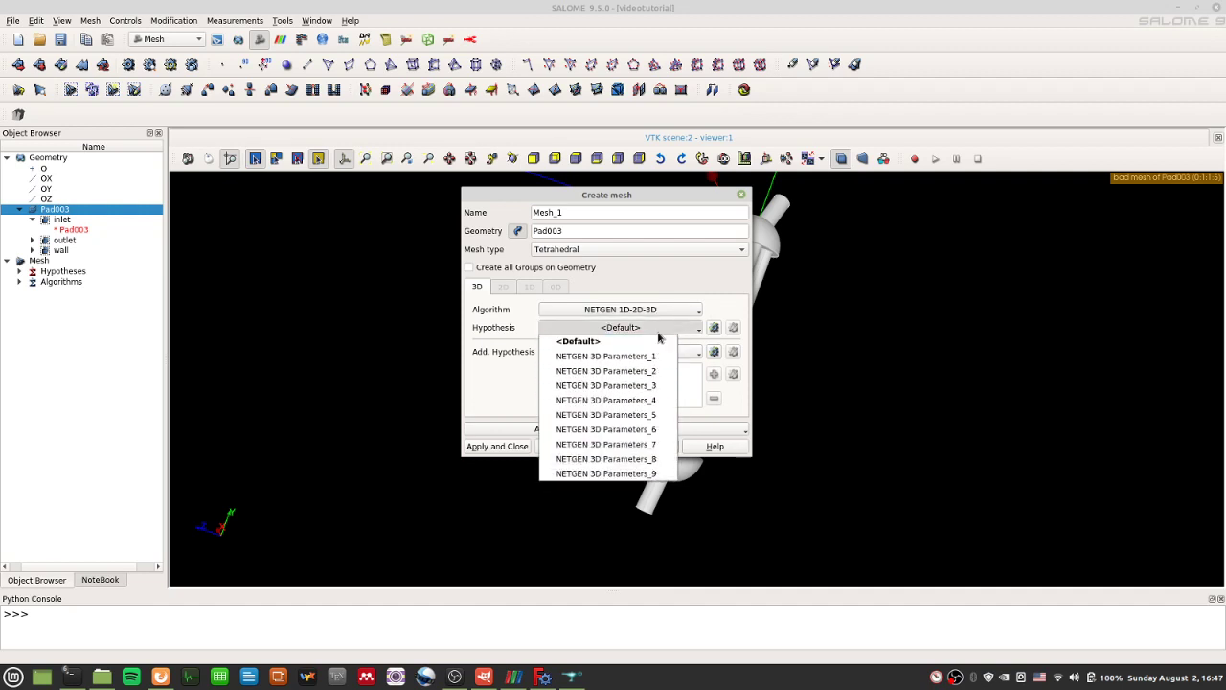
click(659, 339)
- Create a NETGEN 3D Parameters hypothesis with a maximum size of 20 and a minimum size of 0.1
click(714, 329)
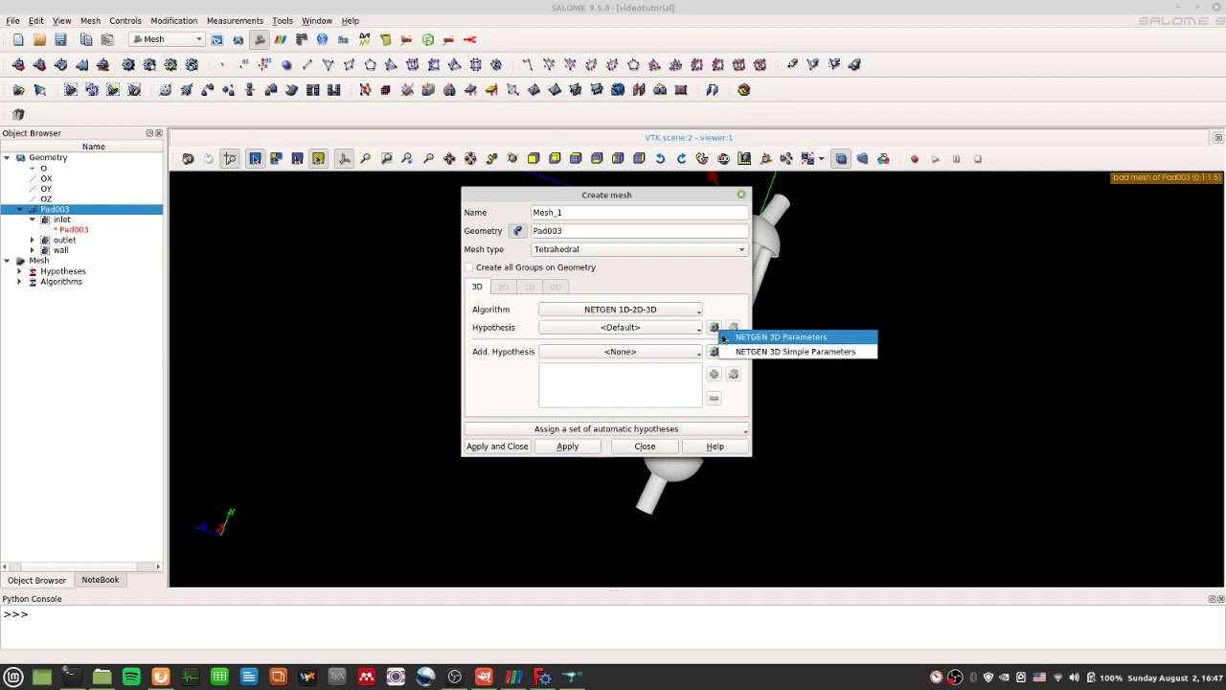
click(720, 308)
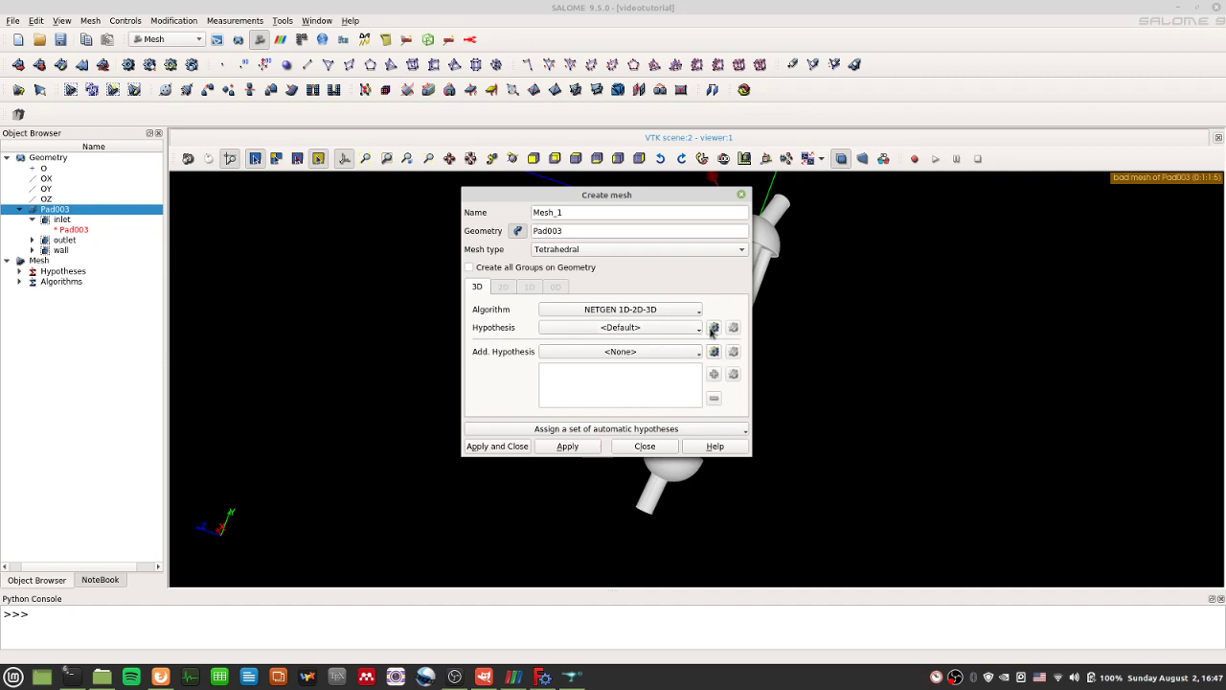
click(714, 328)
click(730, 336)
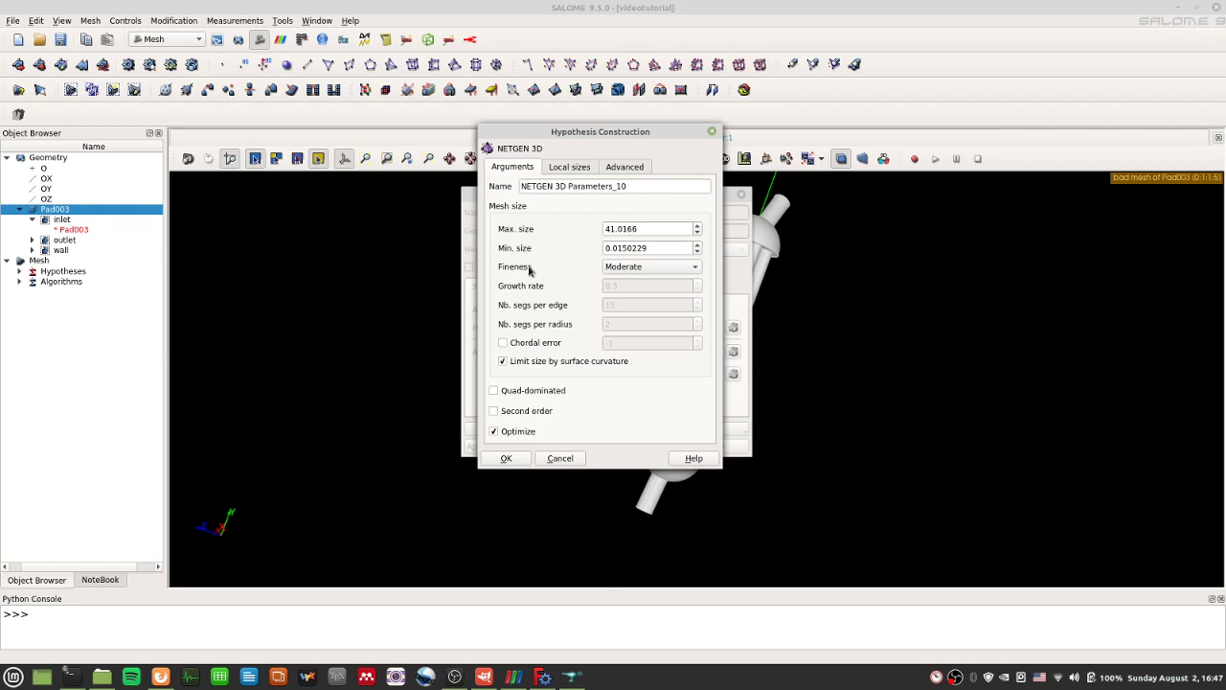
drag(660, 229, 581, 232)
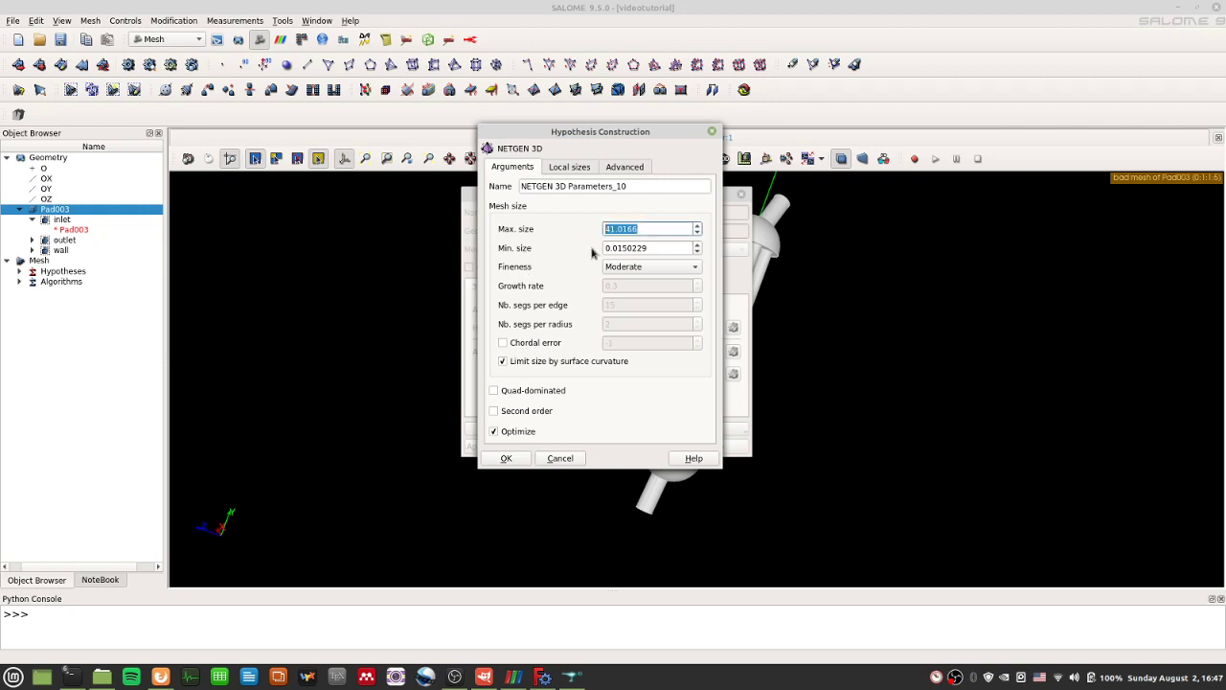
text(20)
drag(668, 248, 529, 246)
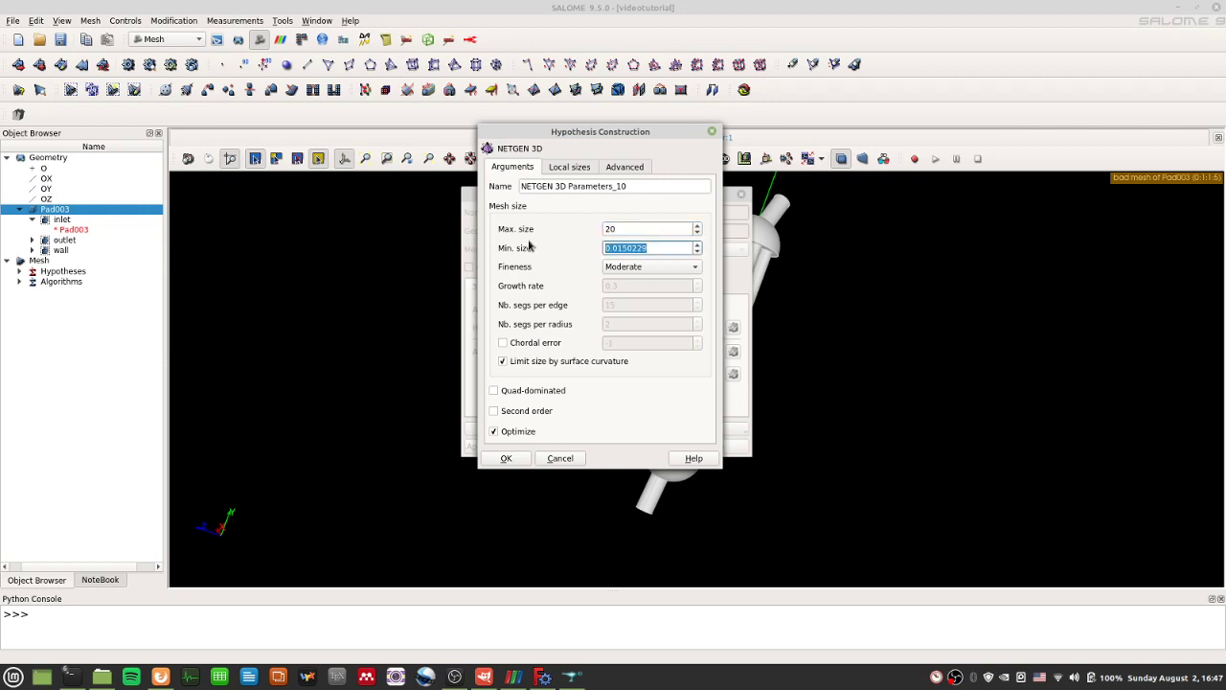
text(0.1)
- Check the hypothesis's local size and advanced settings, name it max_min_change1 and accept it
click(569, 169)
click(513, 169)
click(569, 166)
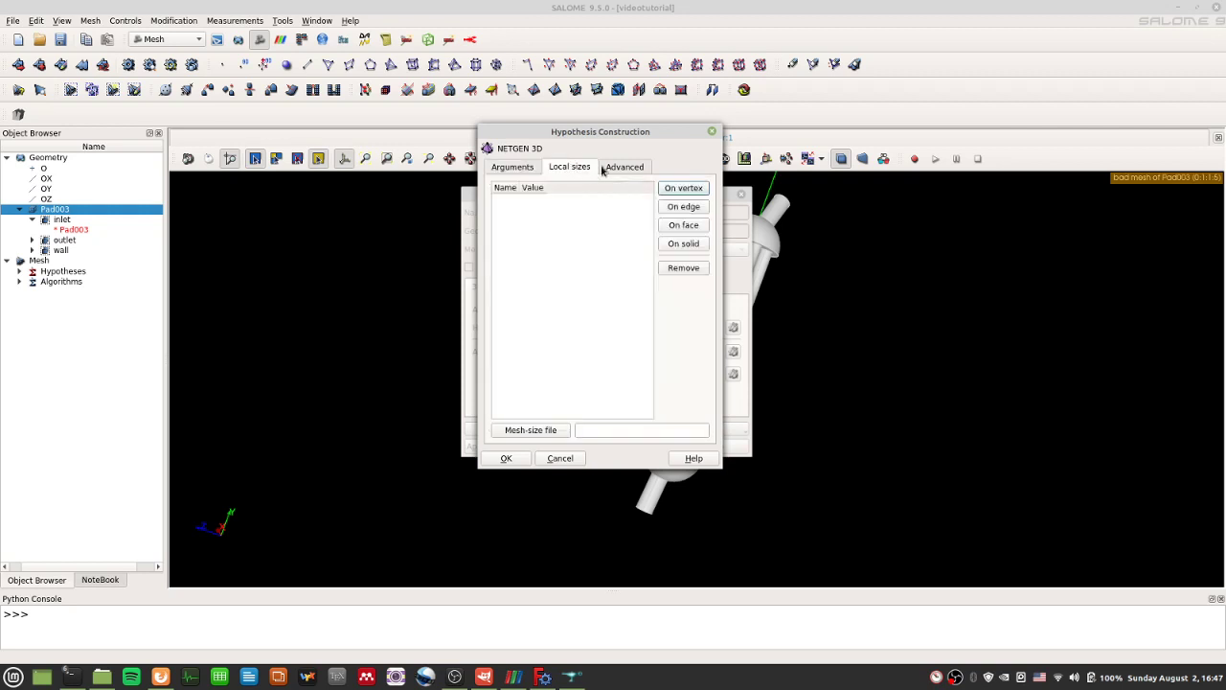
click(617, 169)
click(522, 167)
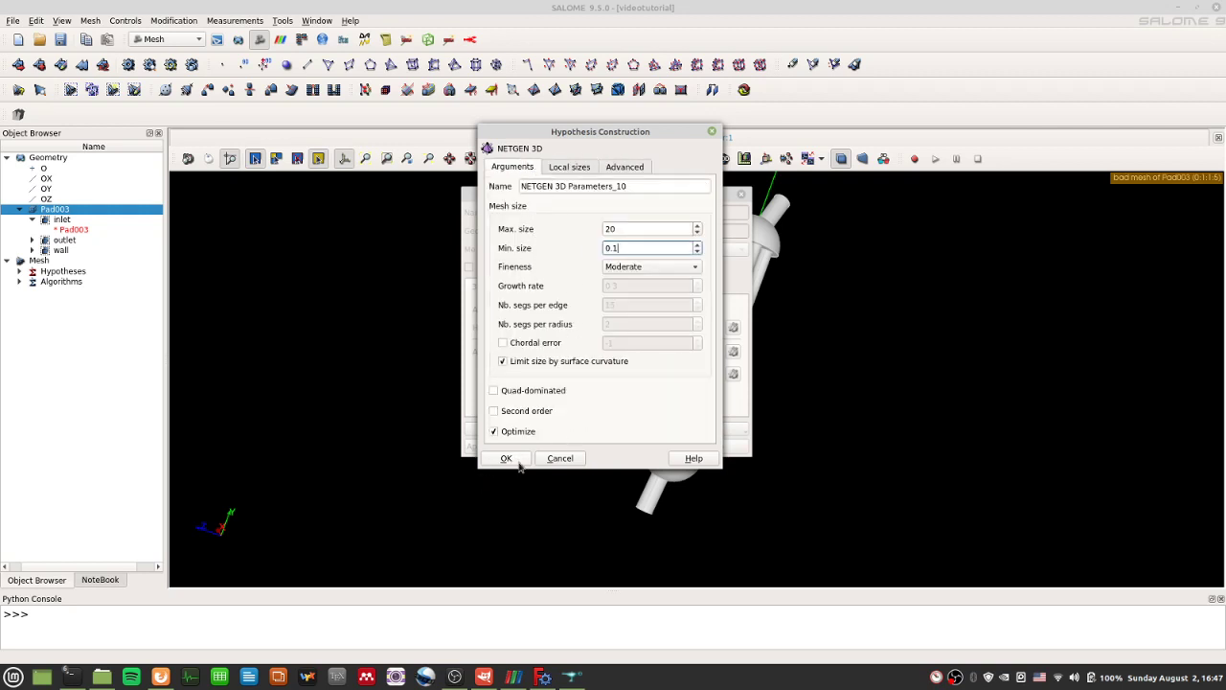
triple_click(636, 182)
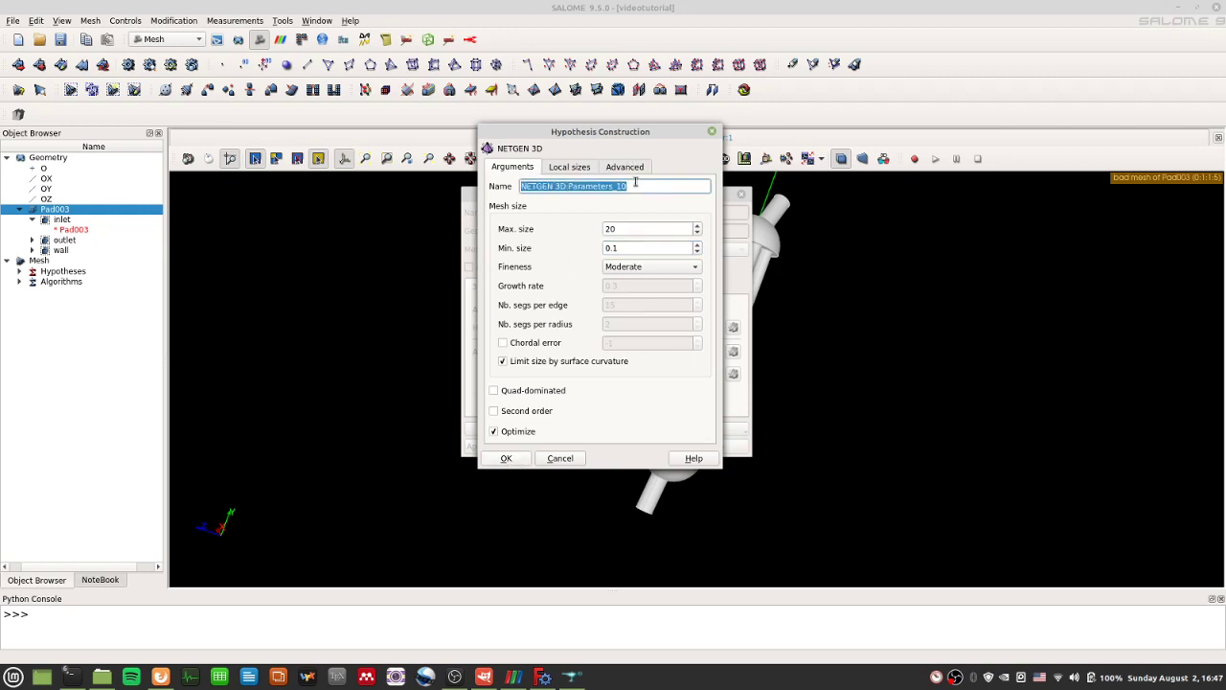
text(max_min_change1)
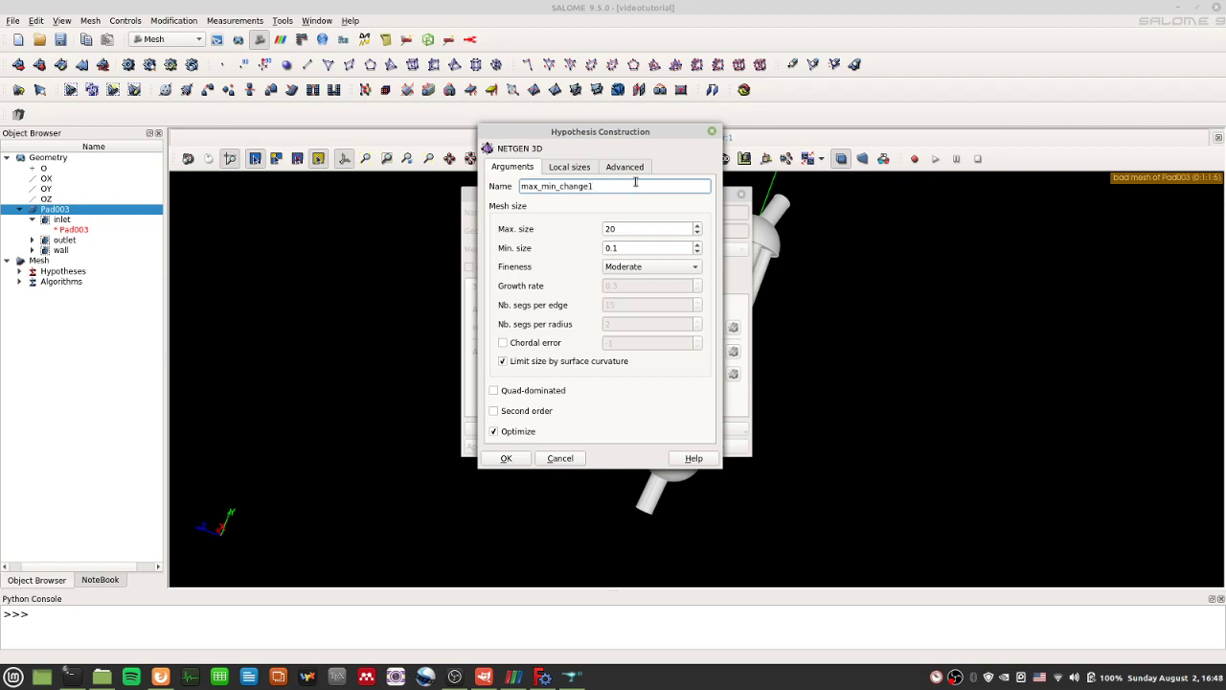
click(507, 459)
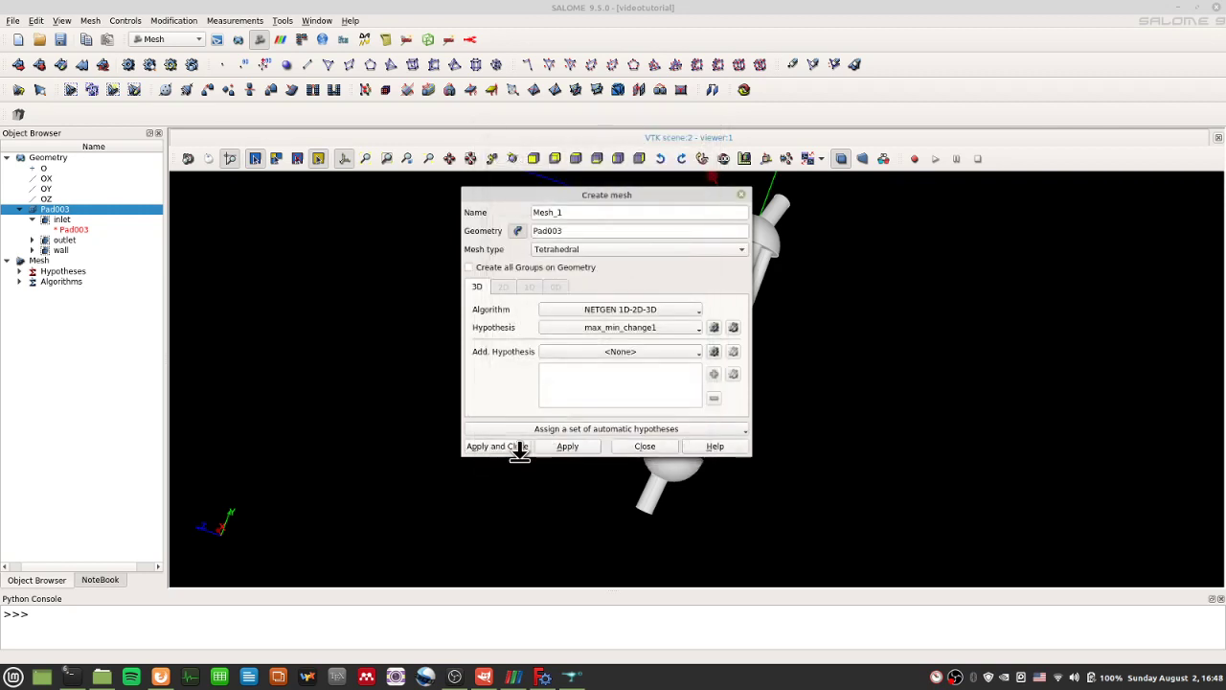
- Create Mesh_1 with the max_min_change1 hypothesis and compute it
click(566, 448)
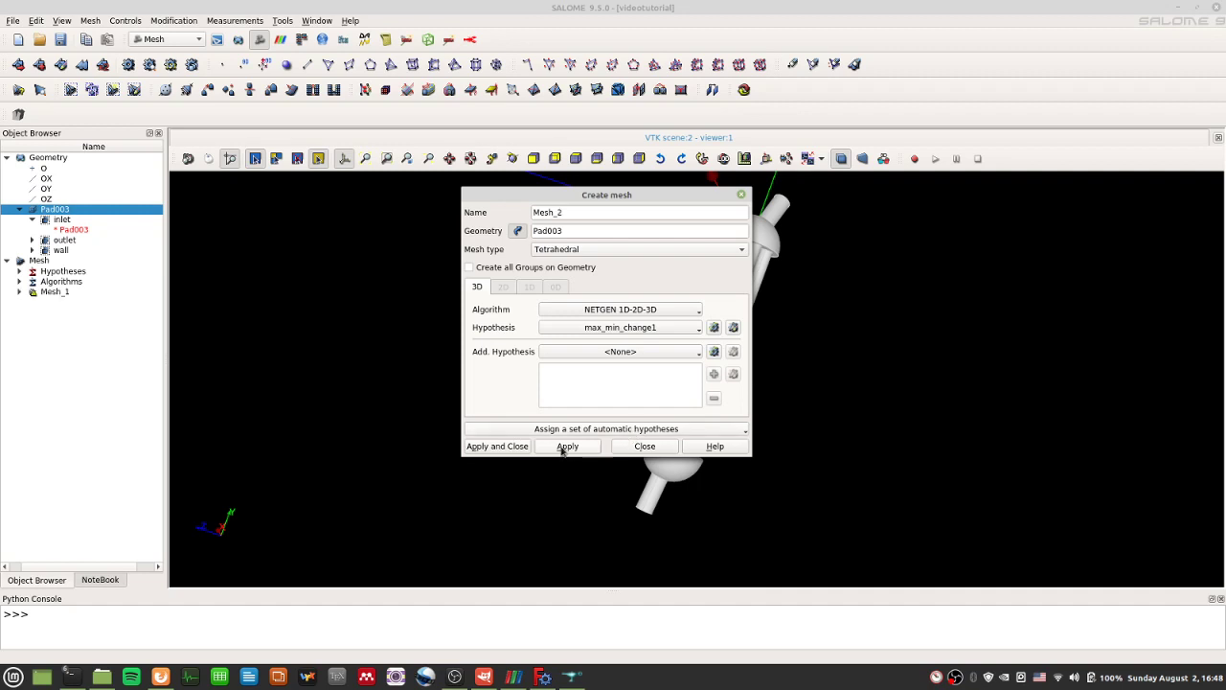
click(632, 447)
right_click(53, 293)
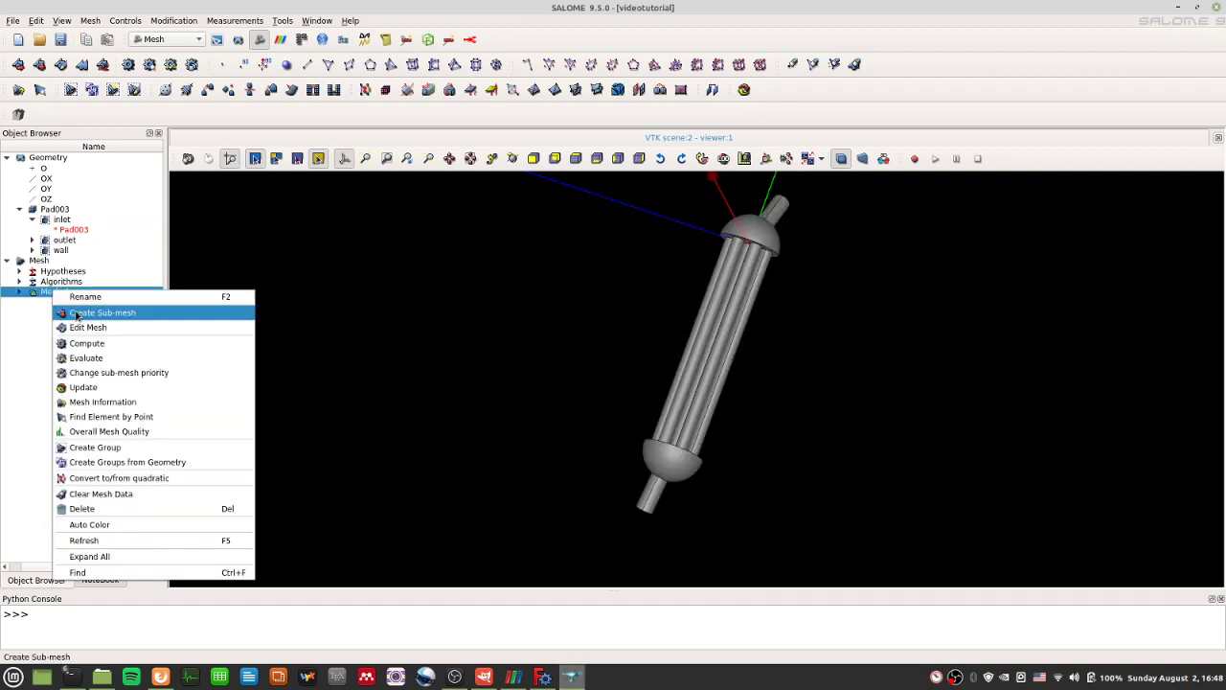
click(94, 345)
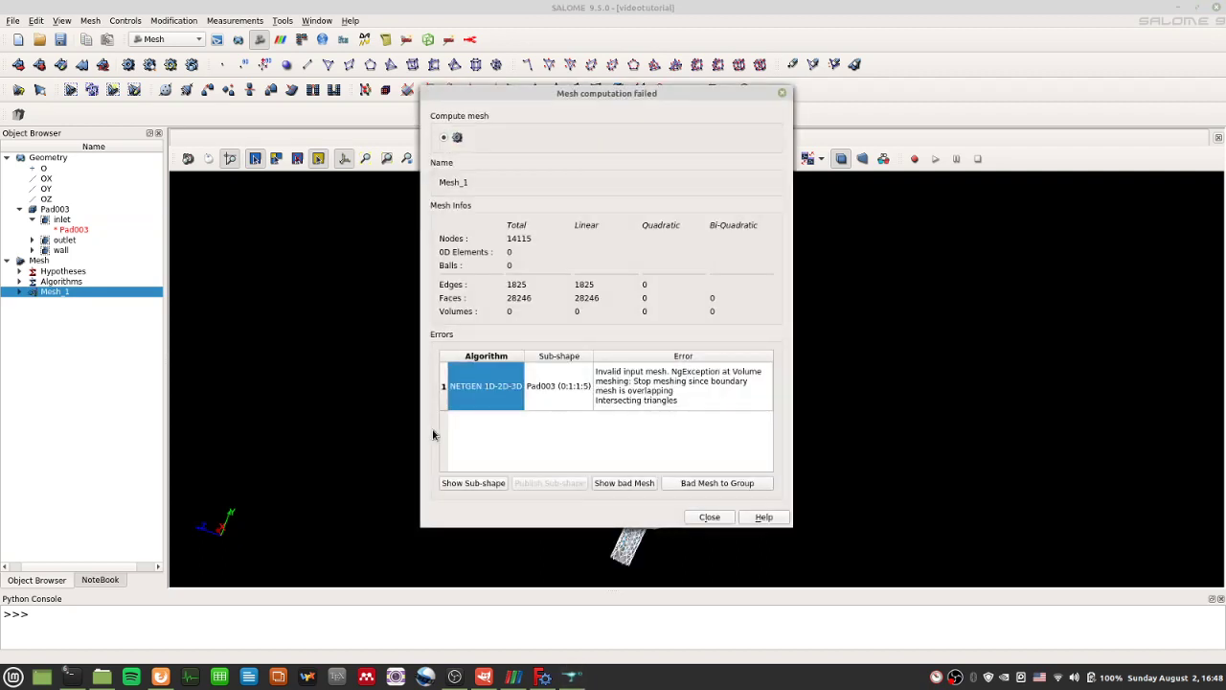
- Save the bad mesh elements of Mesh_1 to a group and display only that group
click(748, 484)
click(709, 517)
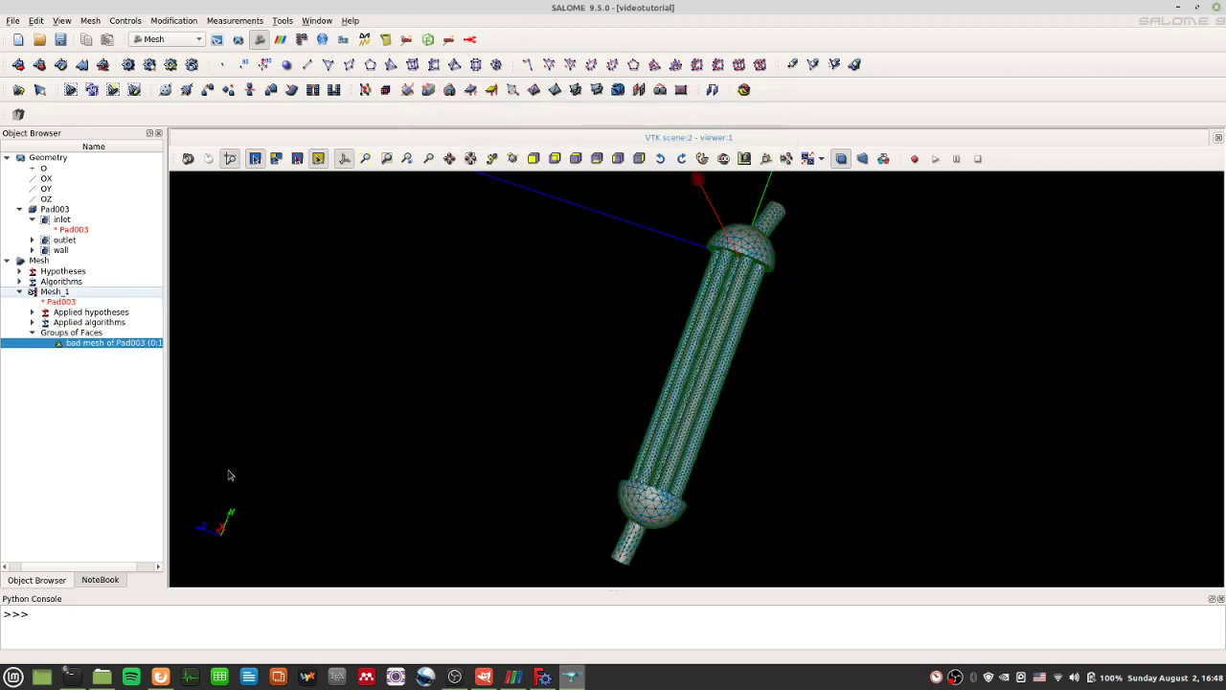
right_click(129, 343)
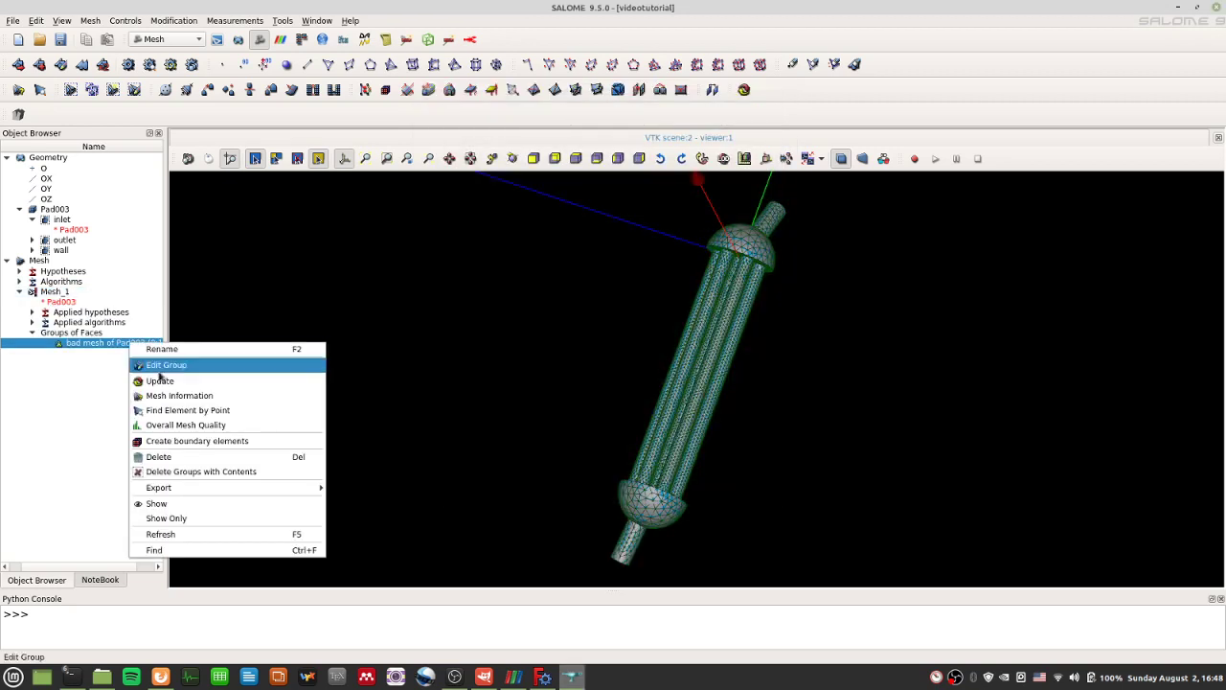
click(213, 518)
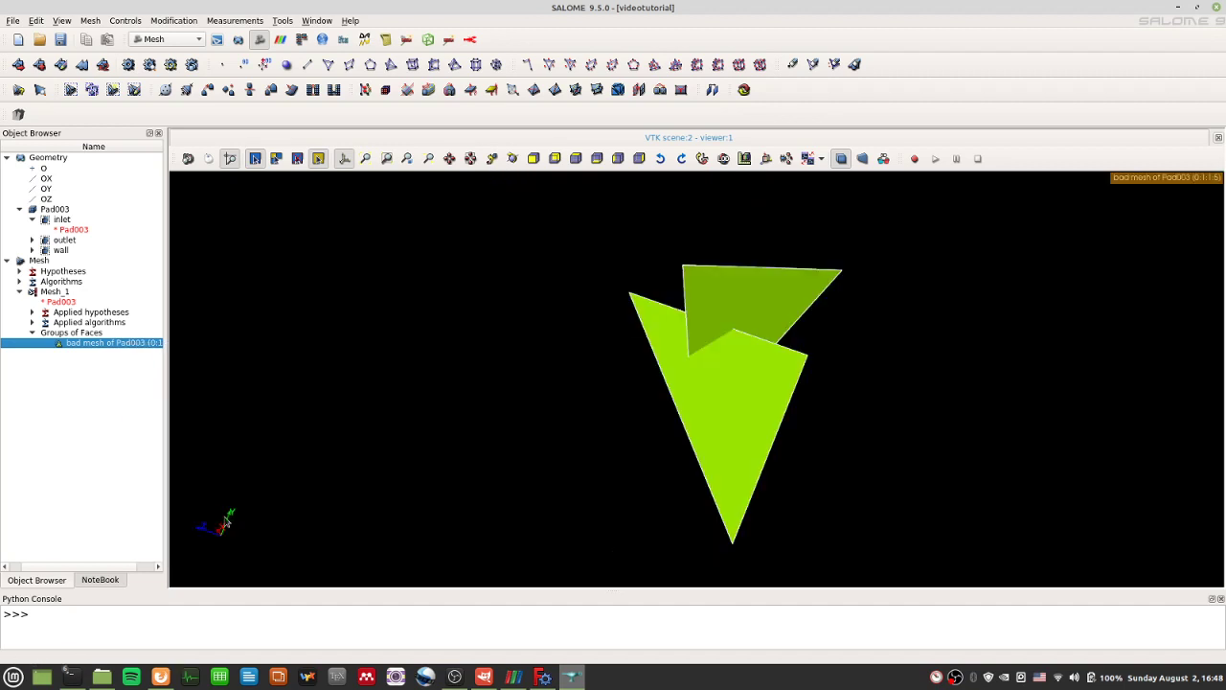
- Display the Pad003 geometry together with the bad mesh group to locate the faulty faces on the model
scroll(700, 413, down, 10)
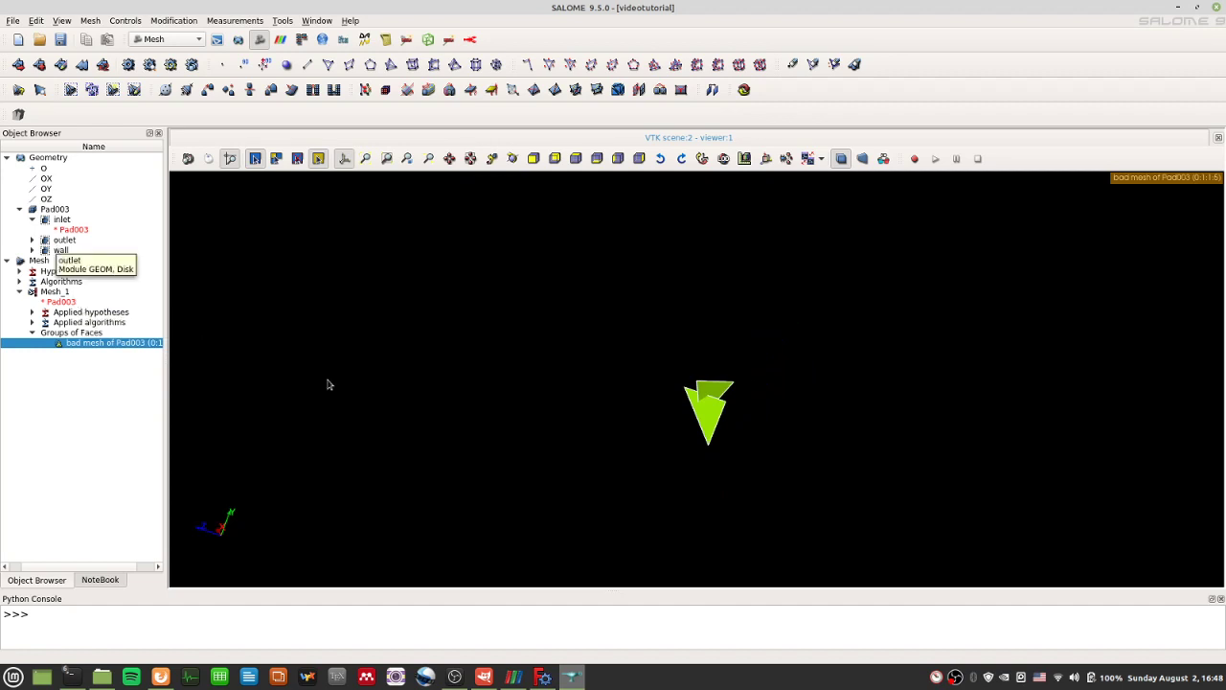
scroll(522, 458, down, 5)
scroll(543, 485, down, 3)
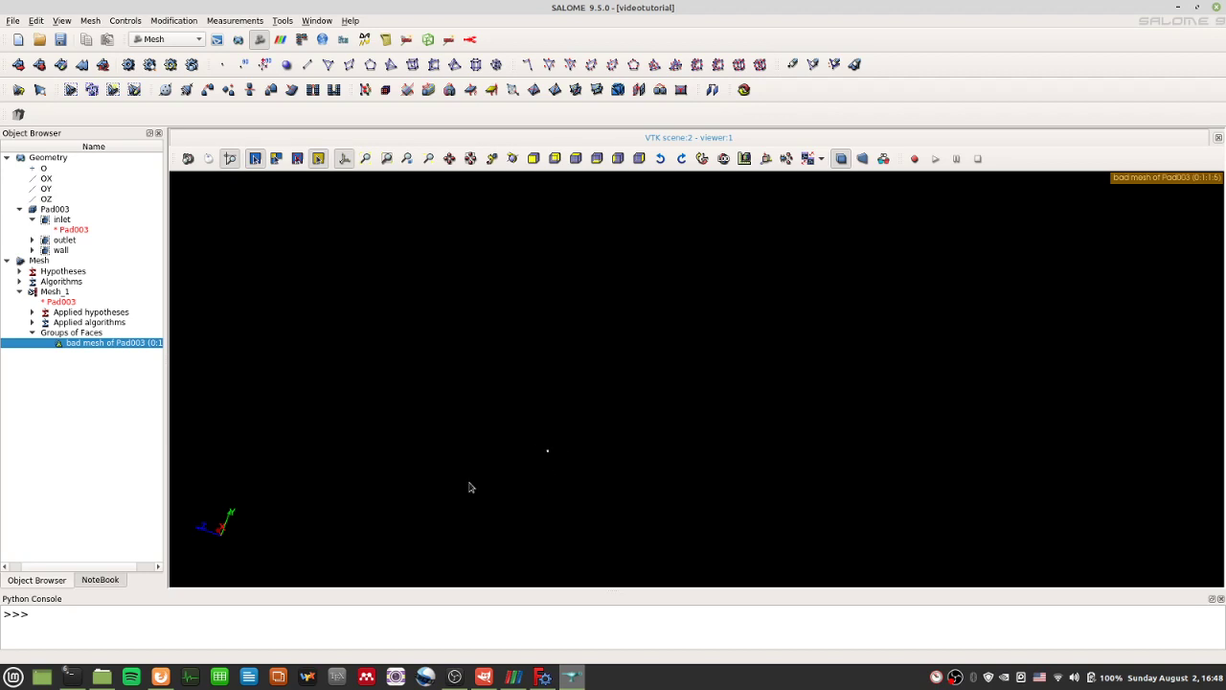
click(59, 211)
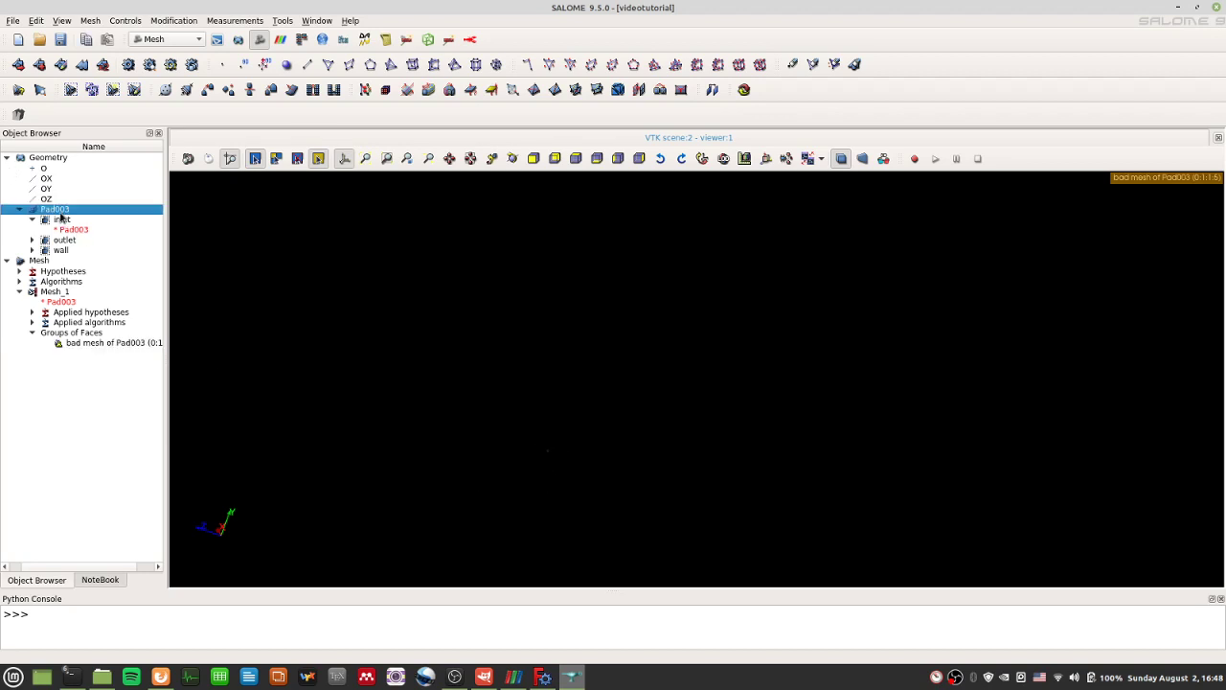
right_click(59, 212)
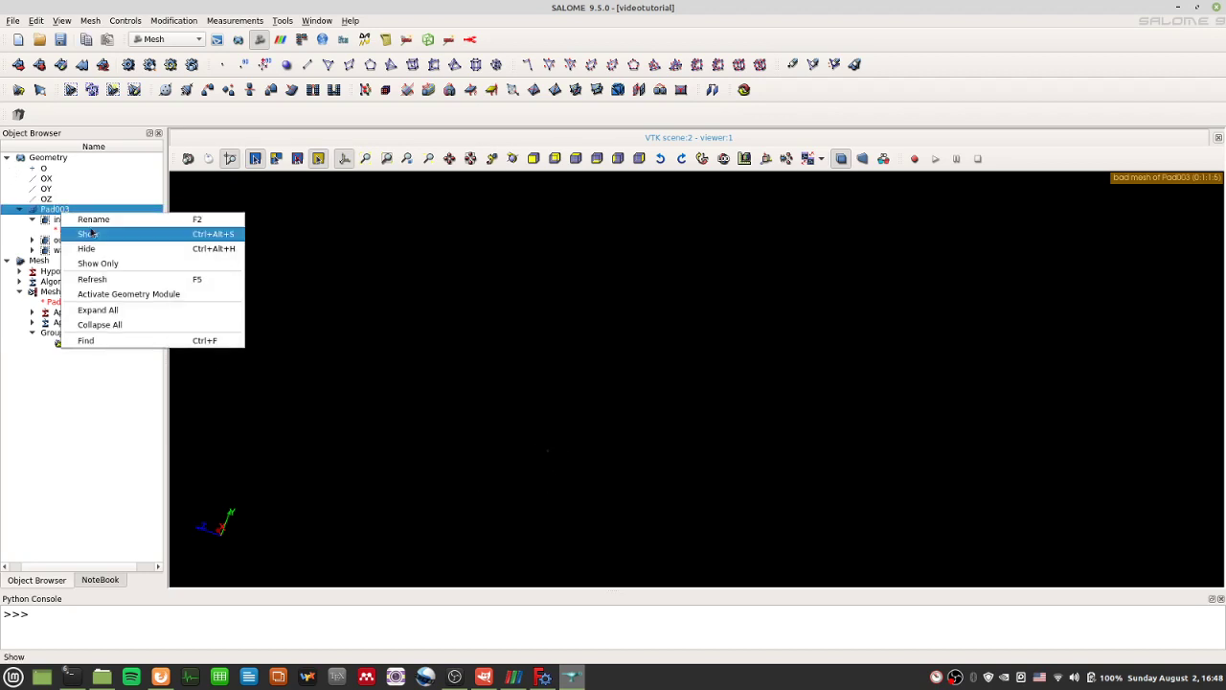
click(116, 235)
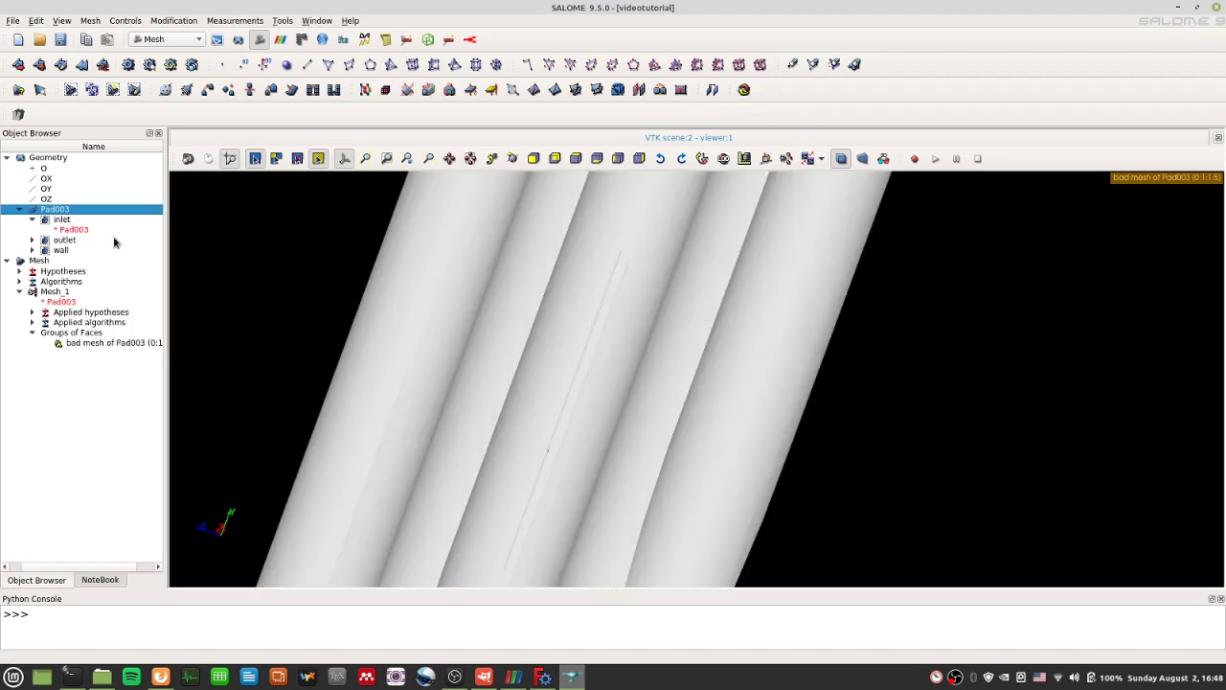
- Examine the Pad003 tube bundle, end caps and tube openings from several angles
scroll(504, 479, down, 3)
scroll(509, 490, down, 5)
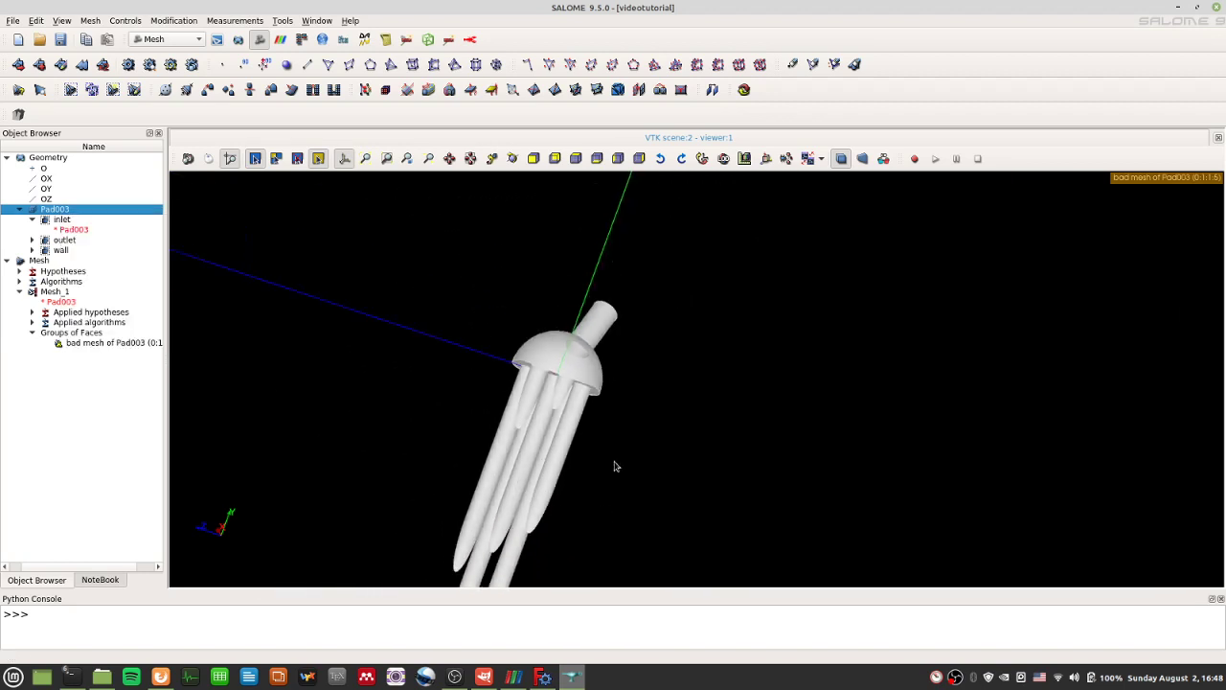
ctrl+drag(616, 465, 600, 421)
scroll(608, 496, down, 6)
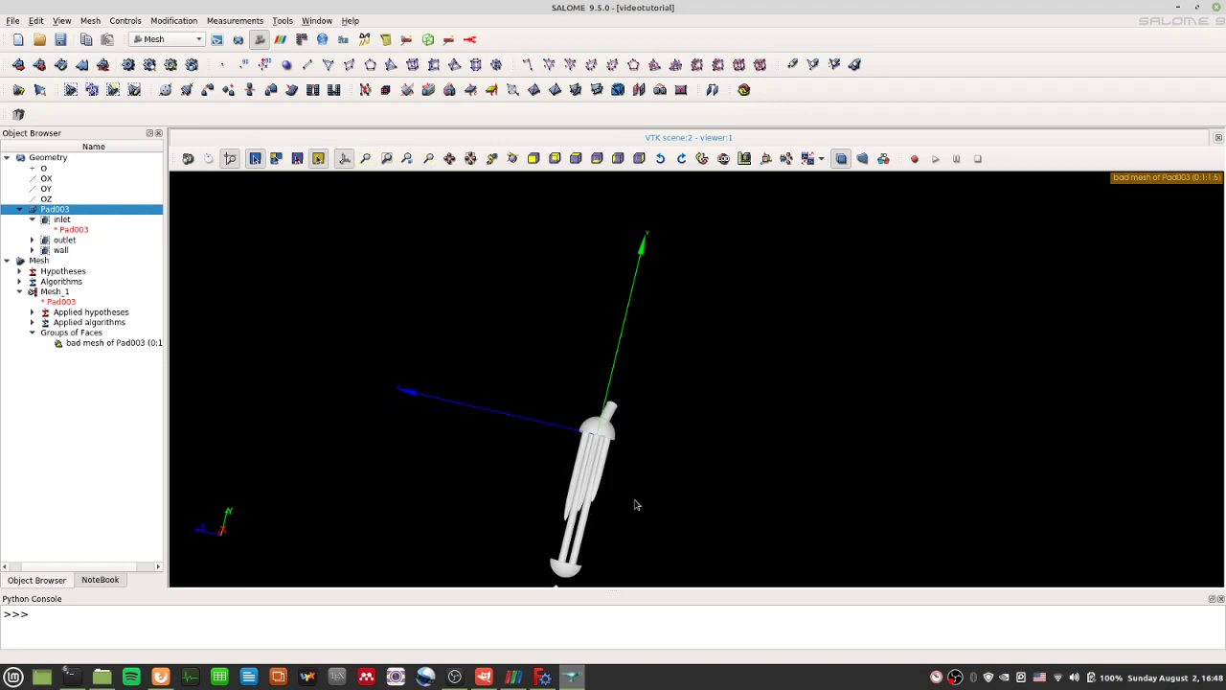
ctrl+right_drag(630, 523, 694, 344)
scroll(495, 567, up, 1)
scroll(624, 501, up, 5)
scroll(636, 427, up, 6)
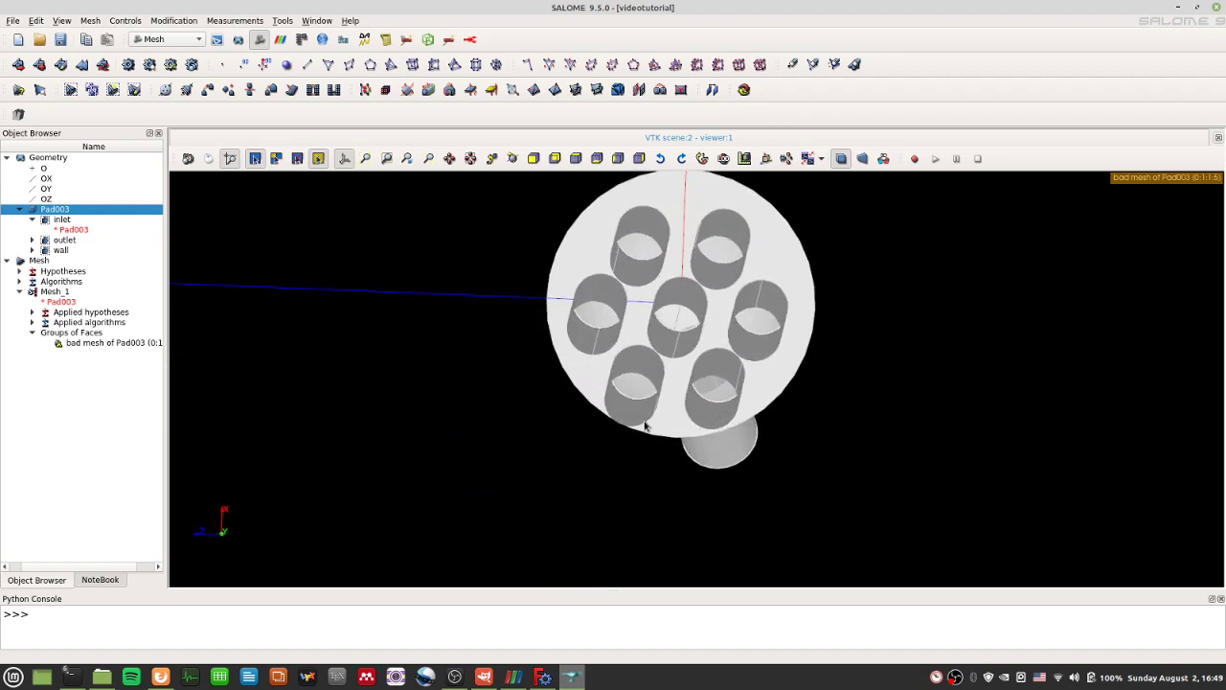
ctrl+right_drag(690, 295, 596, 501)
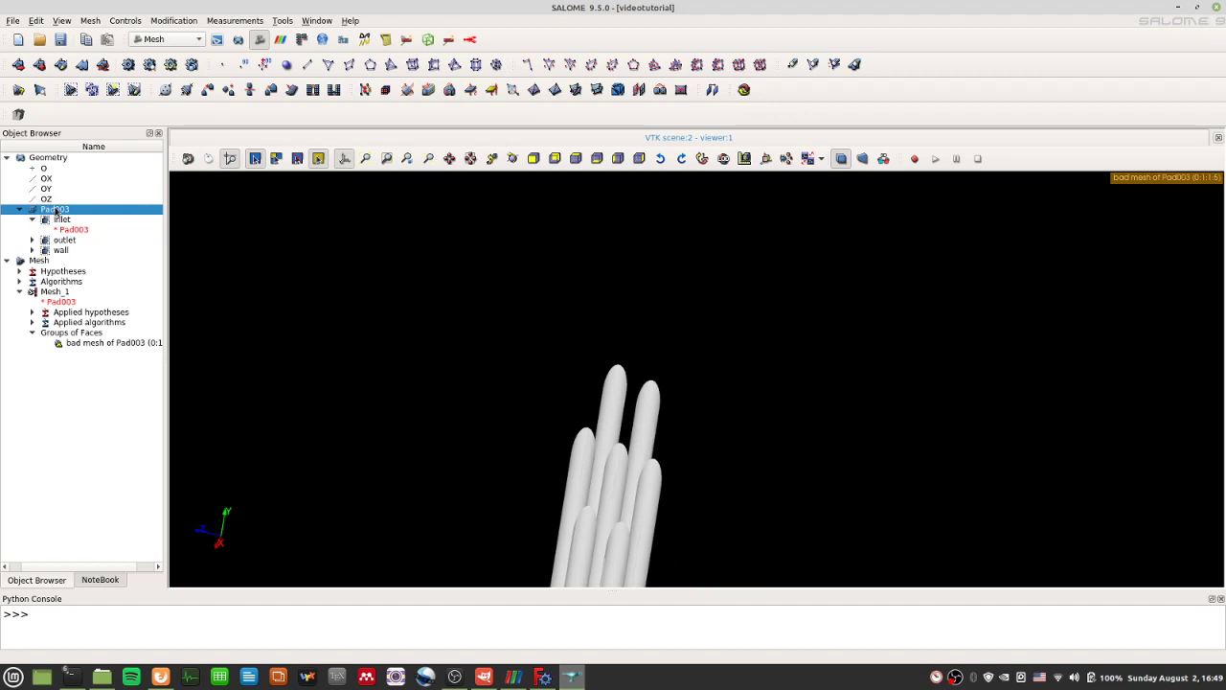
- Hide the Pad003 geometry
right_click(56, 210)
click(86, 237)
right_click(64, 209)
click(80, 244)
right_click(76, 344)
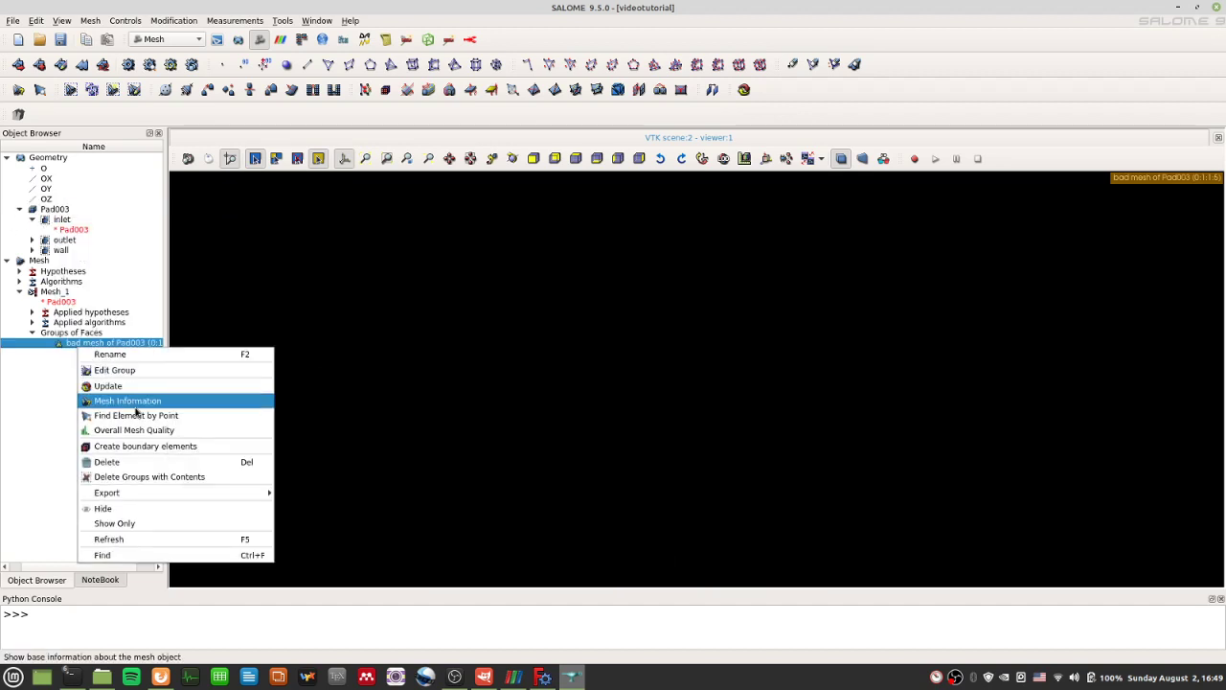
click(147, 417)
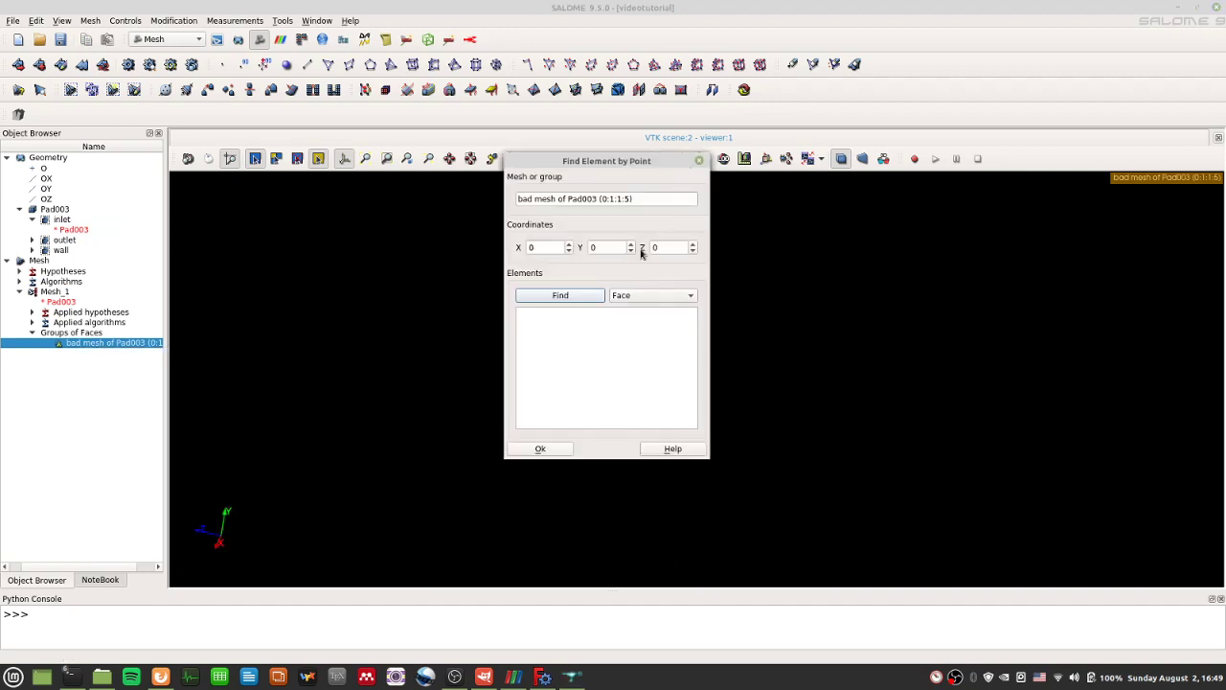
click(698, 163)
- Show only the bad mesh group and examine its triangles from several angles
right_click(149, 348)
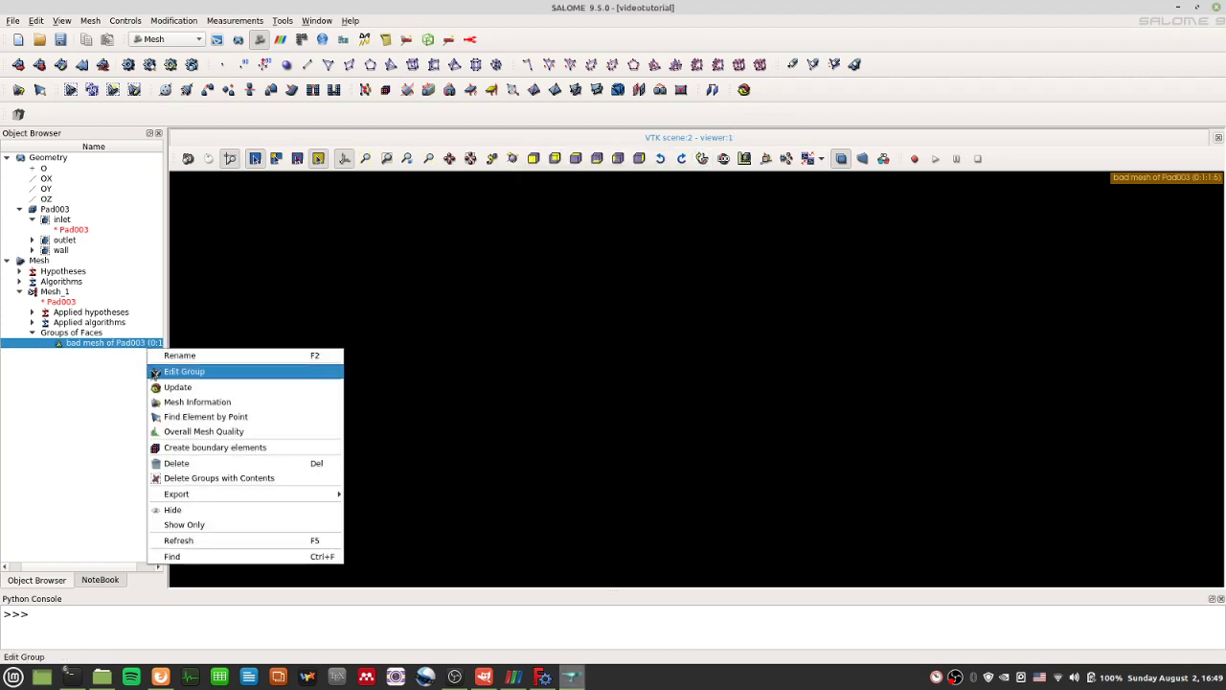
click(182, 525)
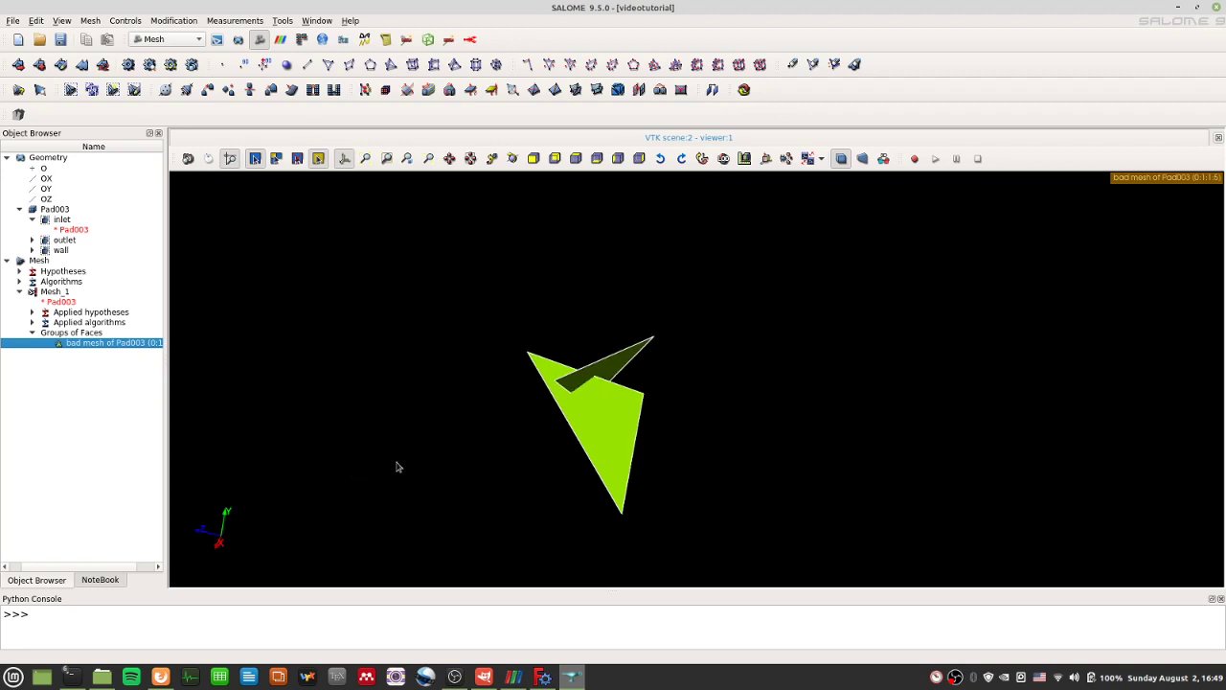
drag(404, 466, 479, 447)
drag(367, 419, 537, 410)
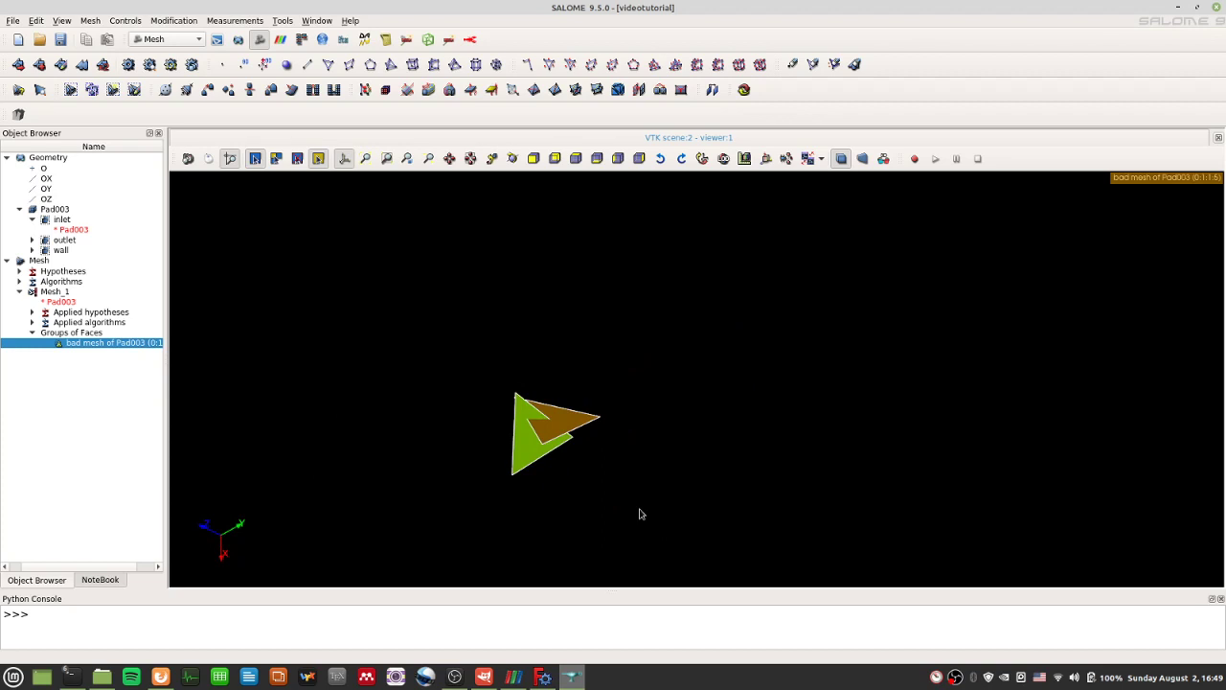
scroll(614, 525, down, 4)
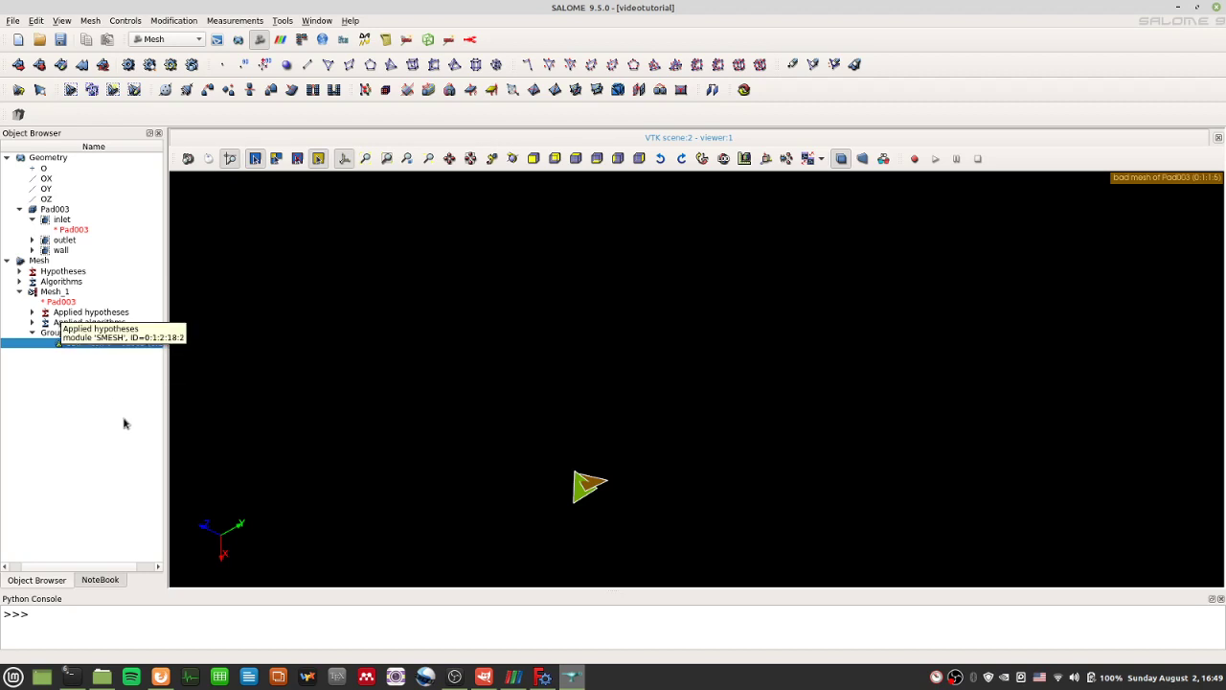
scroll(668, 561, up, 4)
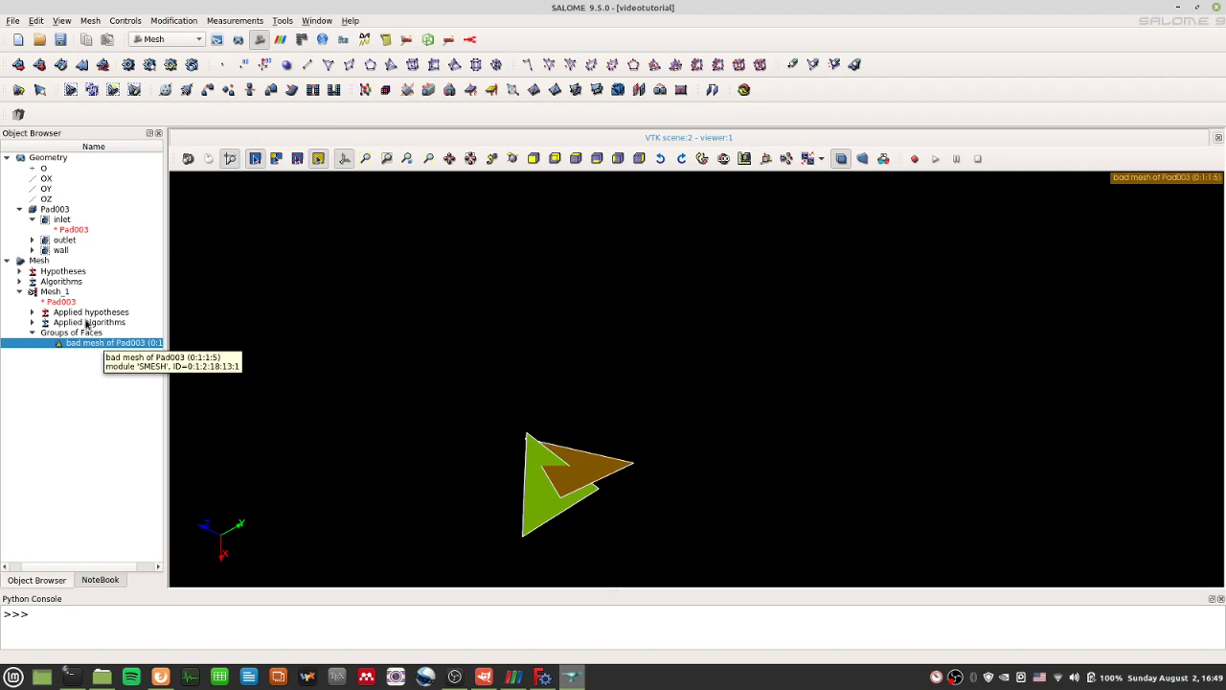
right_click(57, 291)
click(19, 414)
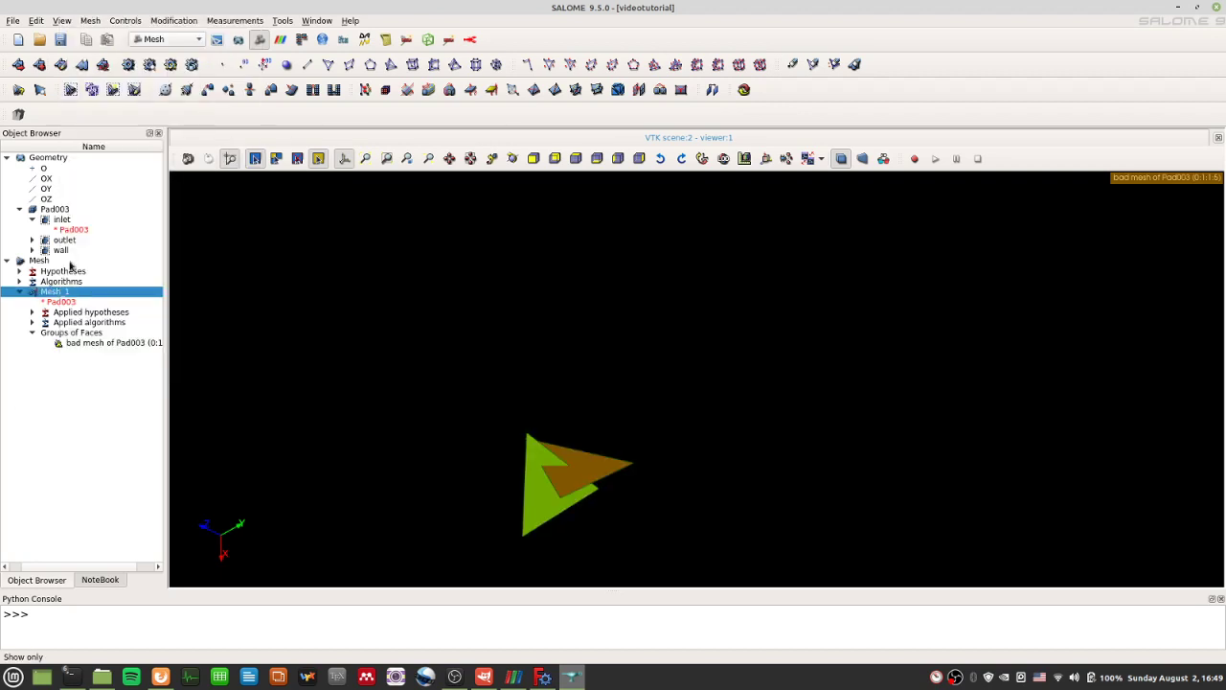
scroll(447, 419, down, 5)
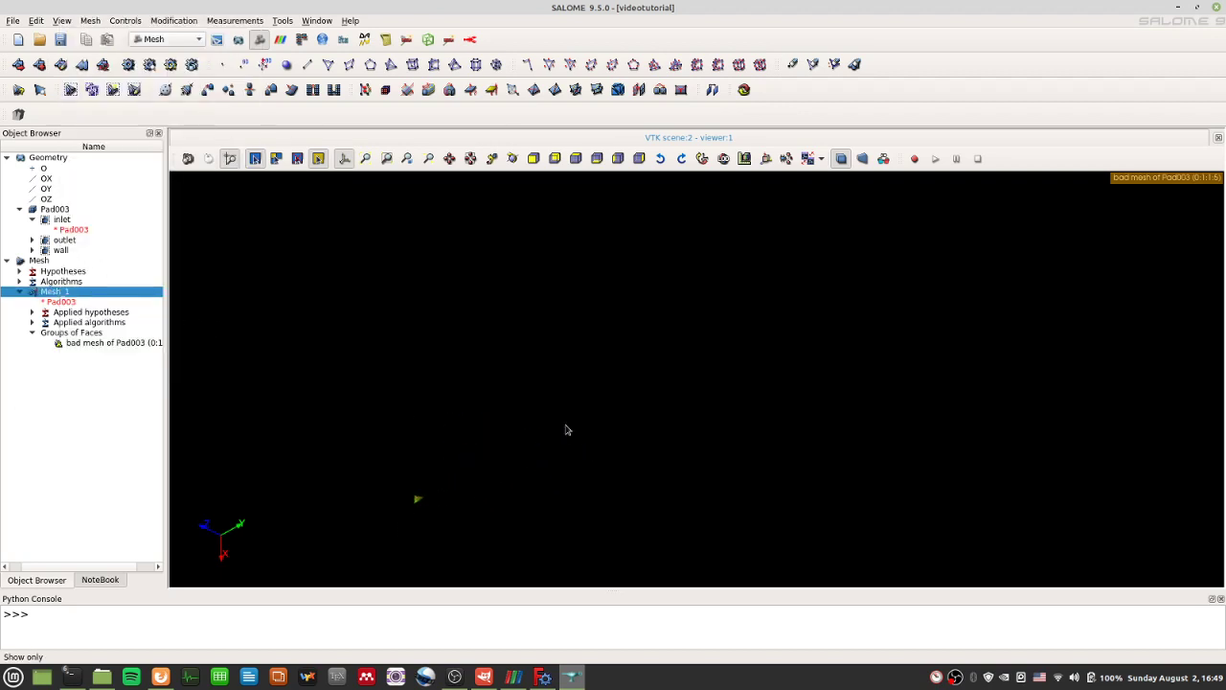
ctrl+middle_drag(532, 465, 634, 417)
- Show the Pad003 geometry again and examine where the bad mesh faces sit on the tube ends
click(58, 210)
right_click(59, 211)
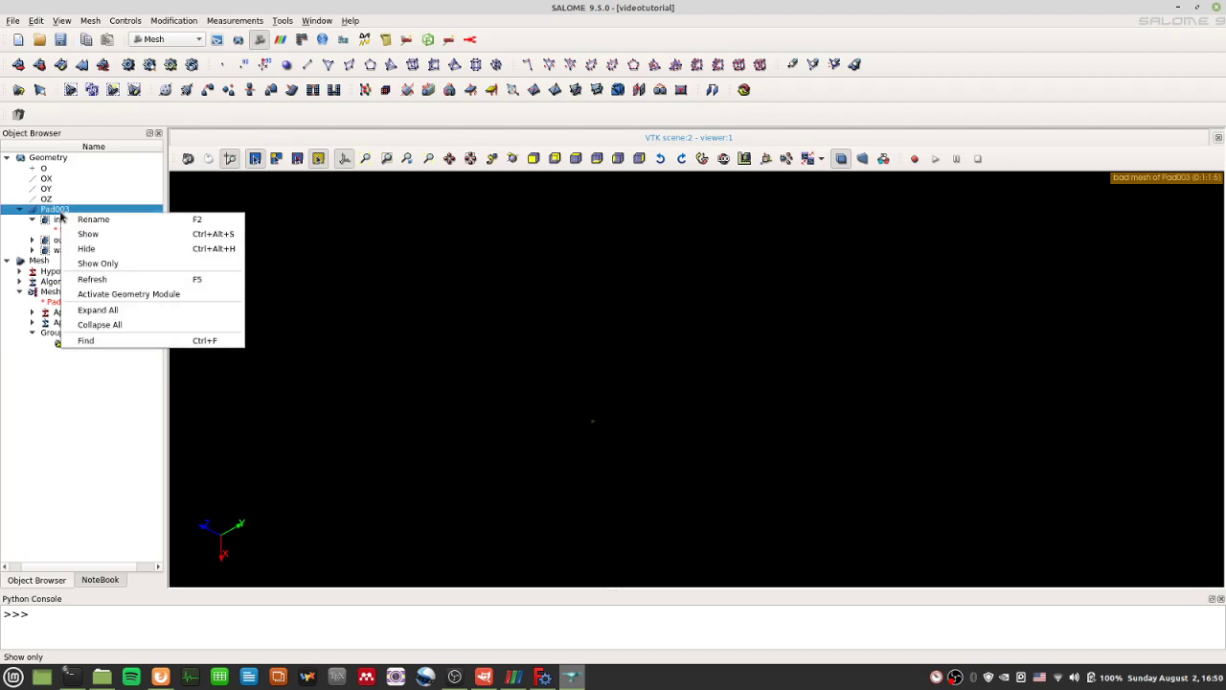
click(110, 235)
scroll(653, 482, down, 10)
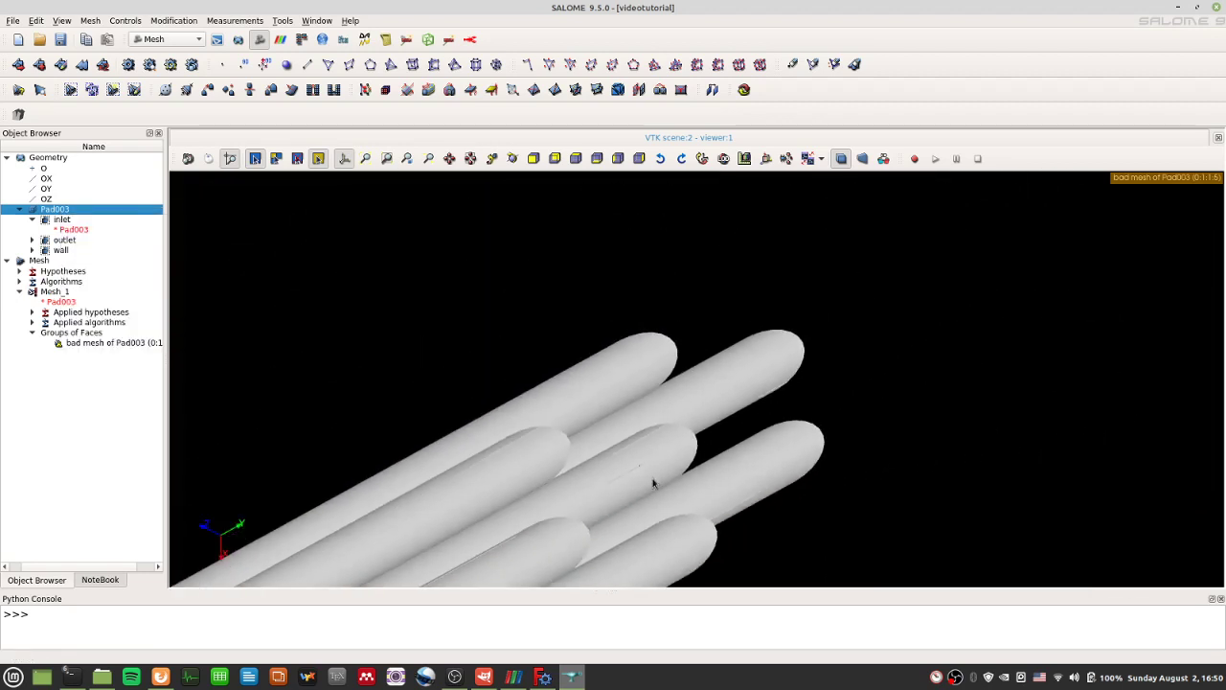
scroll(644, 473, up, 5)
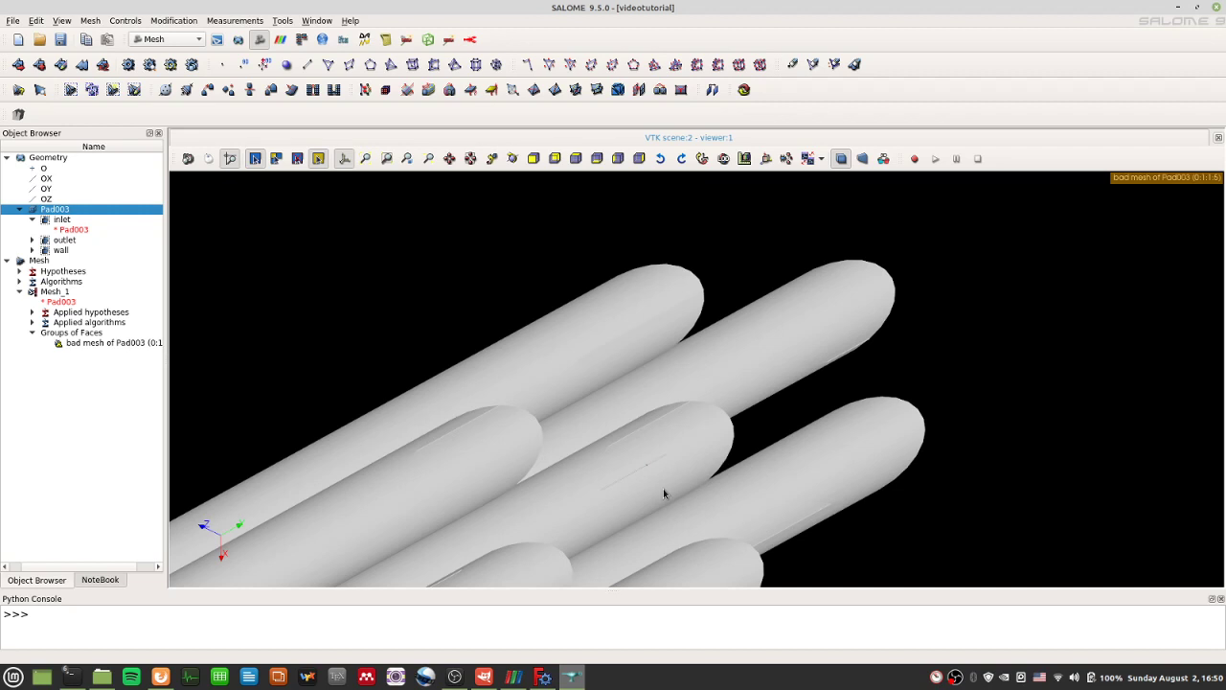
scroll(663, 489, down, 8)
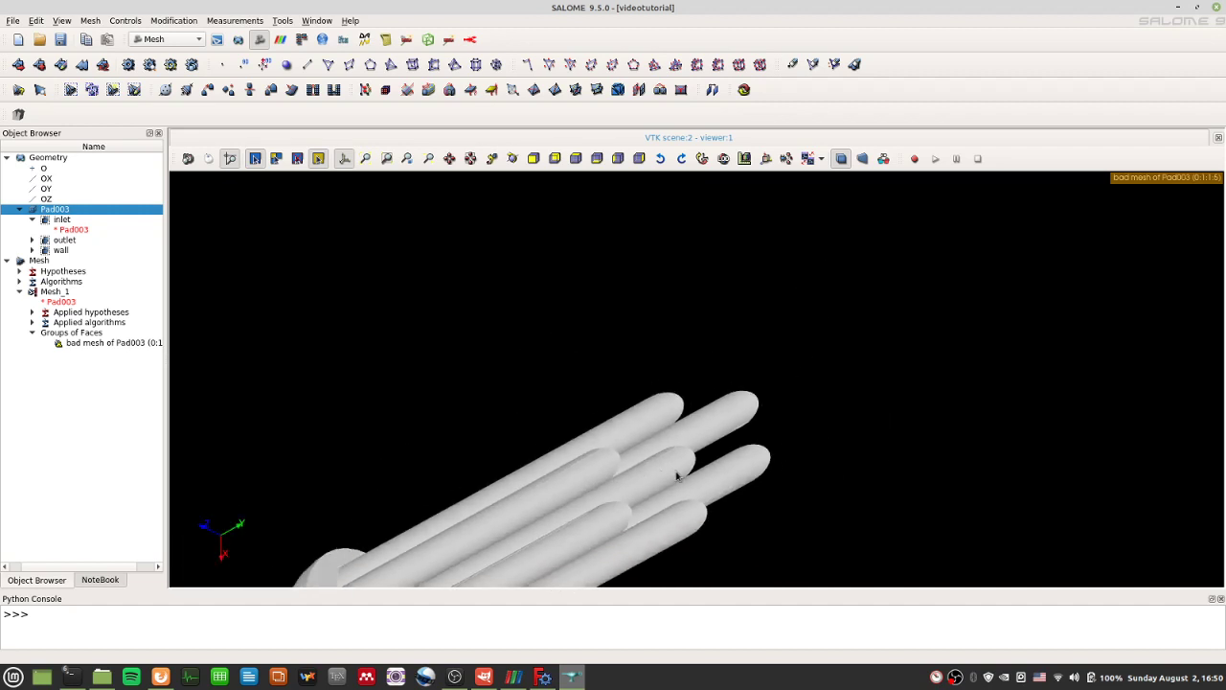
middle_drag(737, 485, 644, 440)
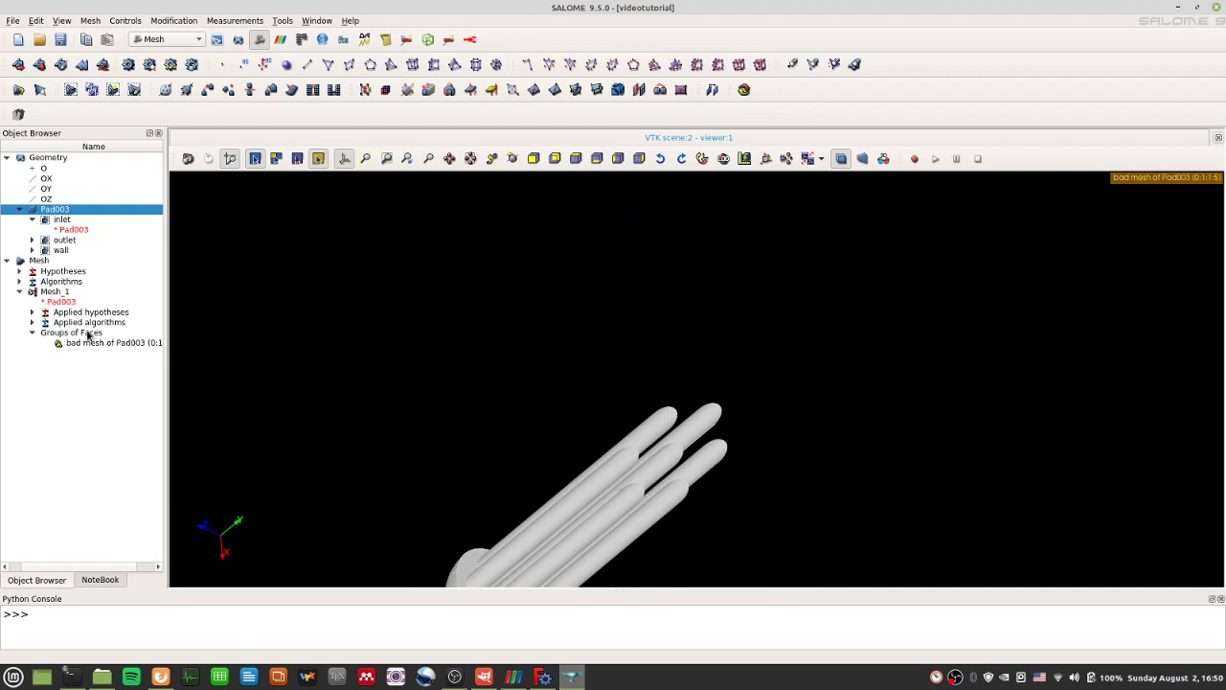
- Delete Mesh_1 together with its bad mesh group
right_click(49, 293)
click(50, 292)
right_click(50, 293)
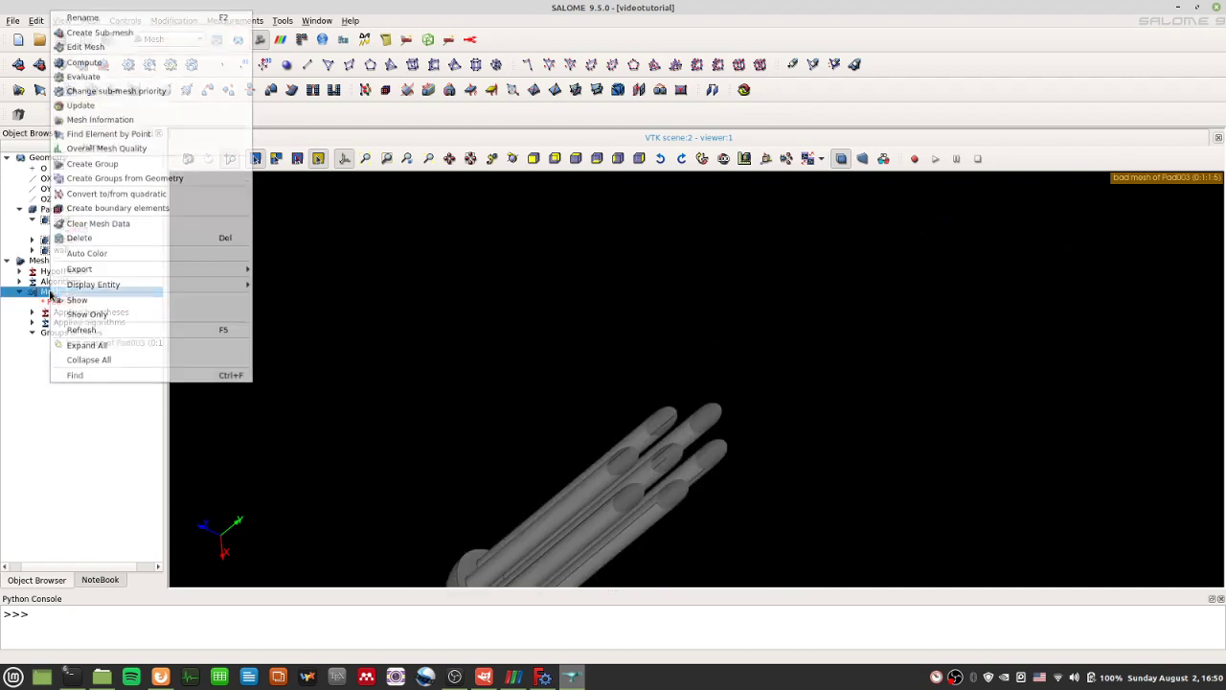
click(125, 234)
click(702, 337)
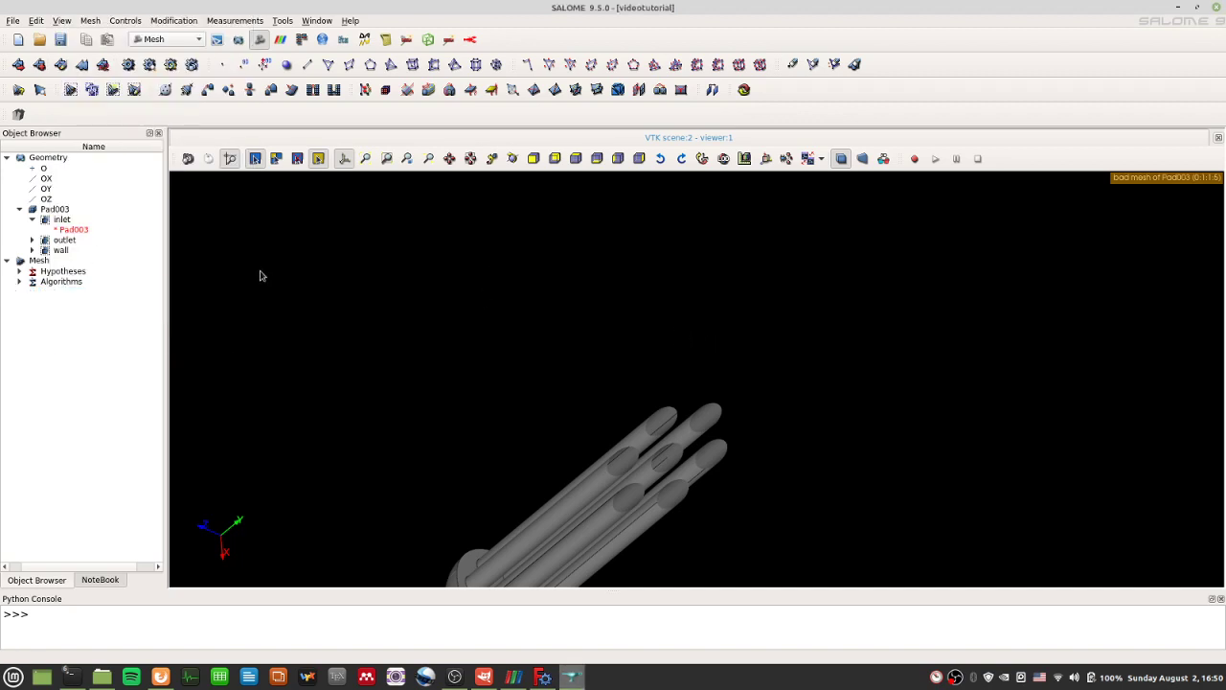
- Start a new mesh on the Pad003 geometry with the automatic NETGEN 1D-2D-3D algorithm assigned
scroll(456, 412, up, 3)
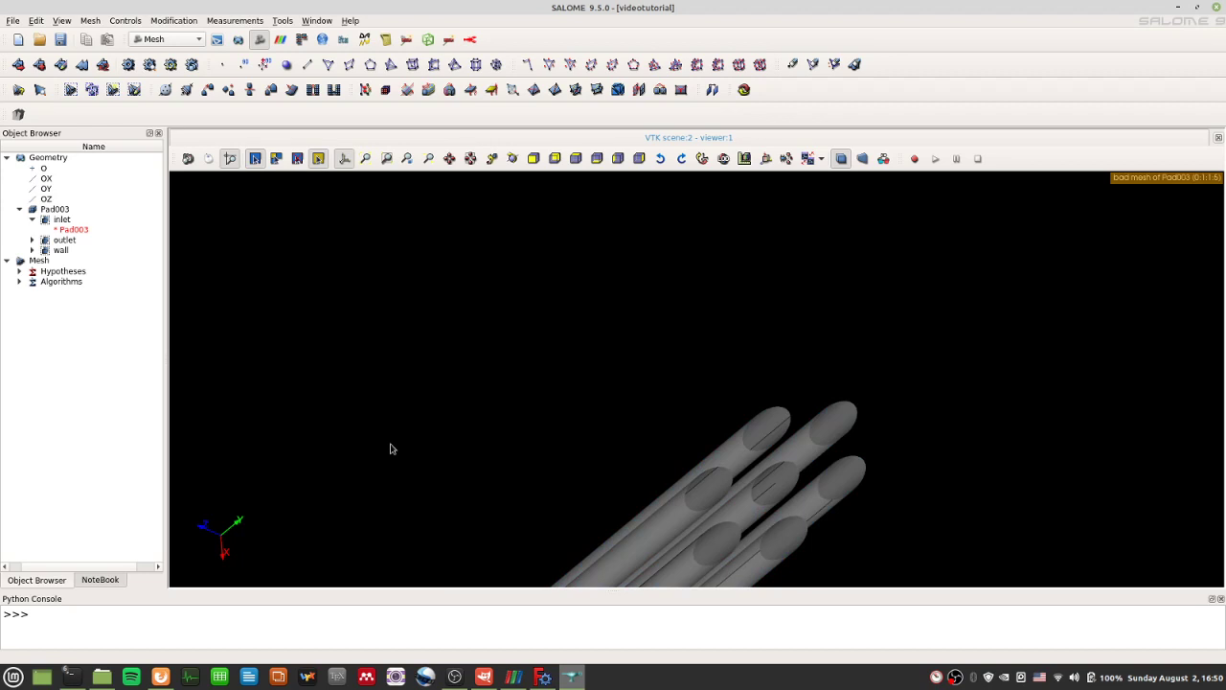
drag(537, 523, 836, 451)
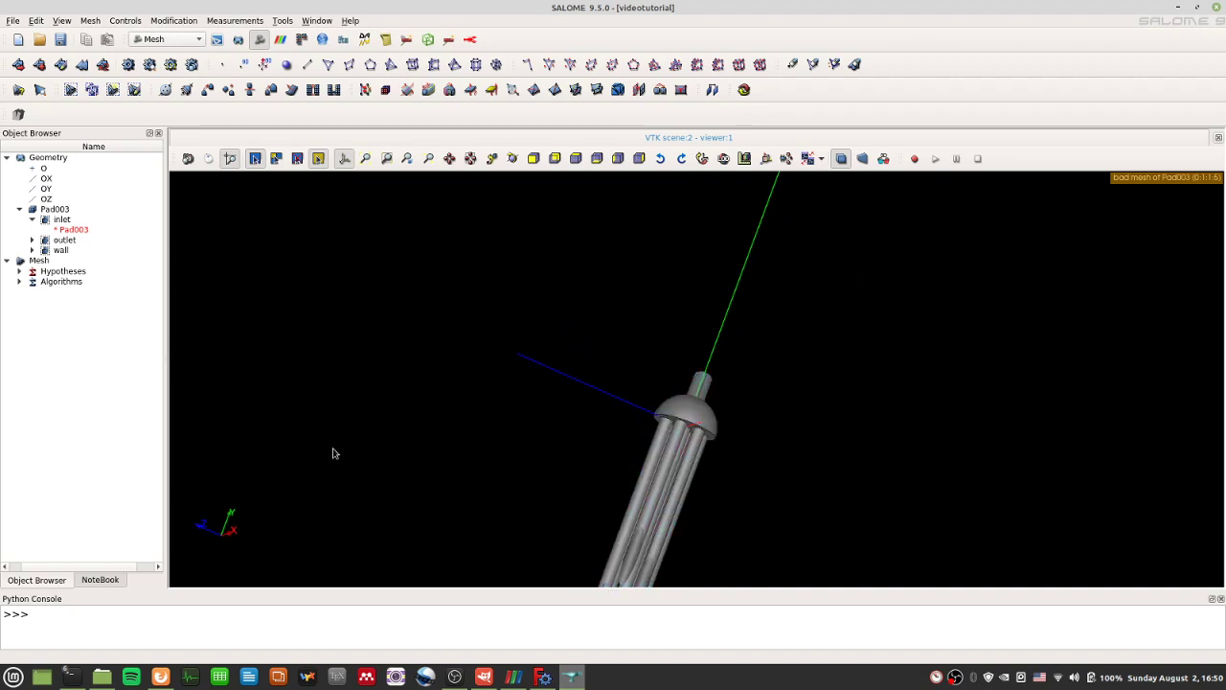
click(72, 210)
click(90, 20)
click(104, 31)
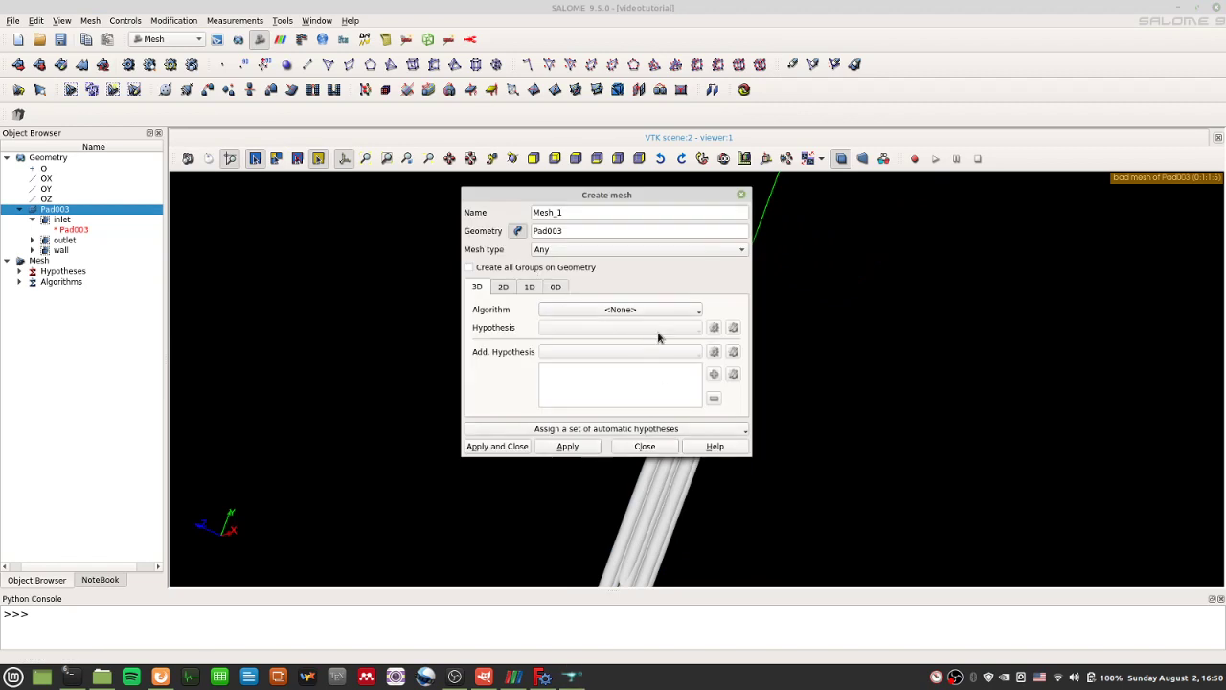
click(658, 250)
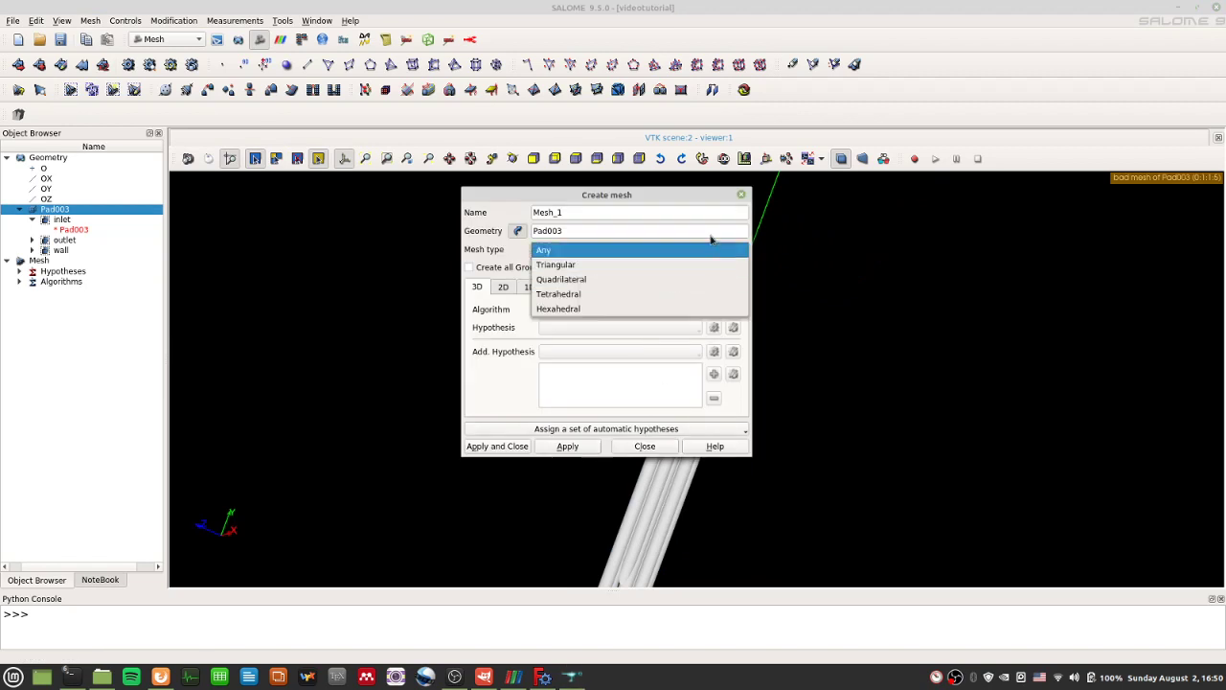
click(717, 430)
click(571, 443)
click(573, 344)
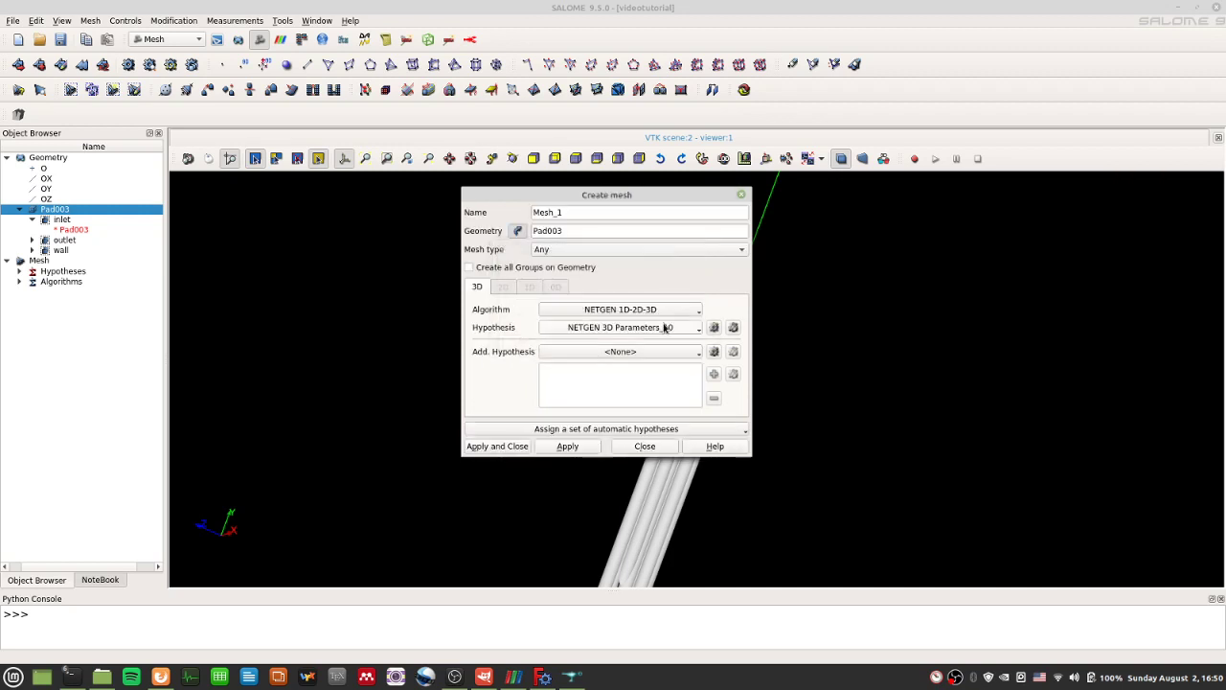
click(697, 329)
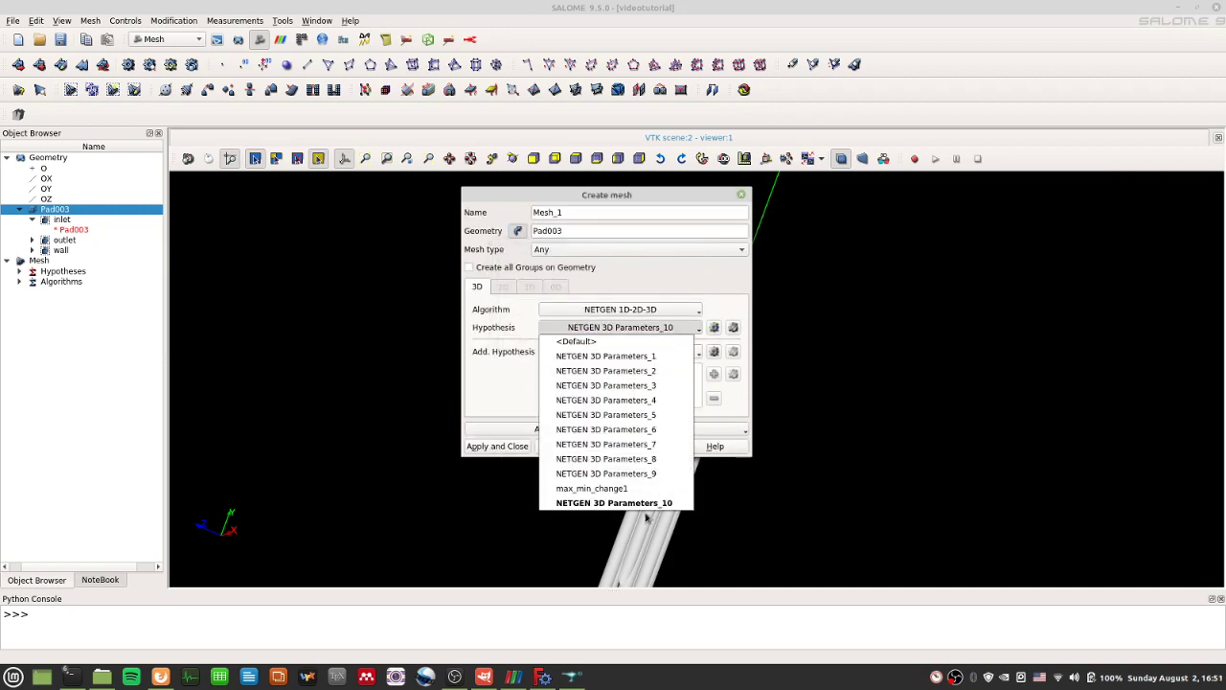
click(613, 488)
click(714, 327)
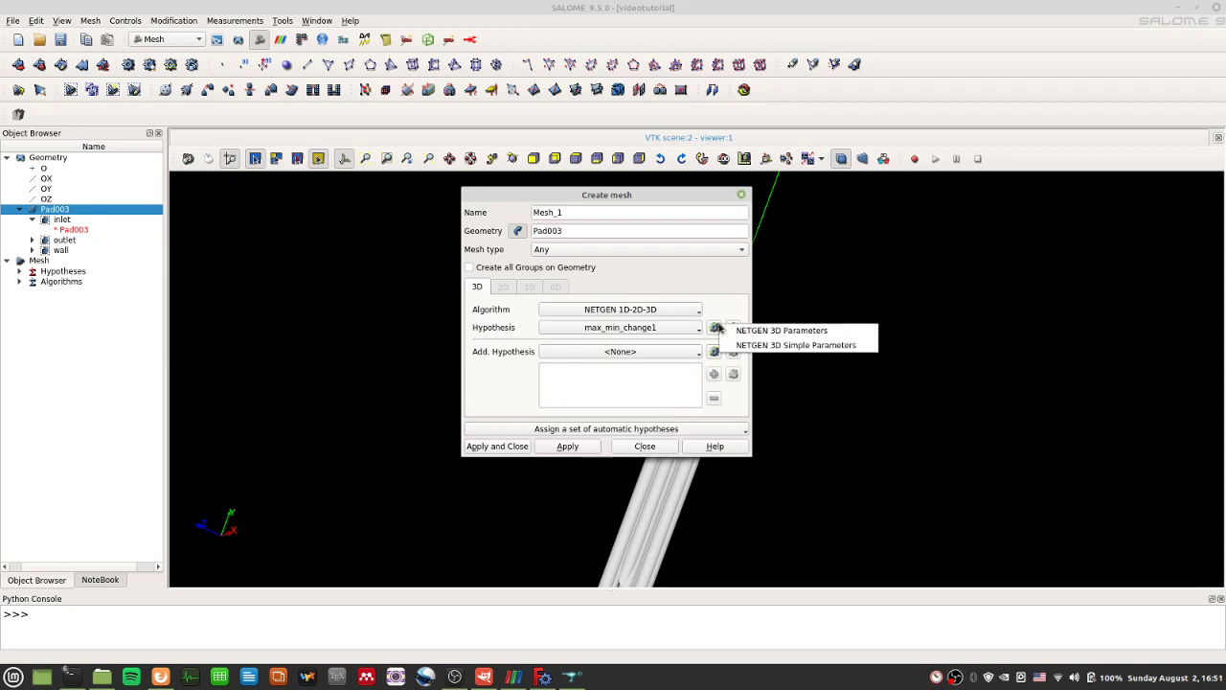
click(743, 329)
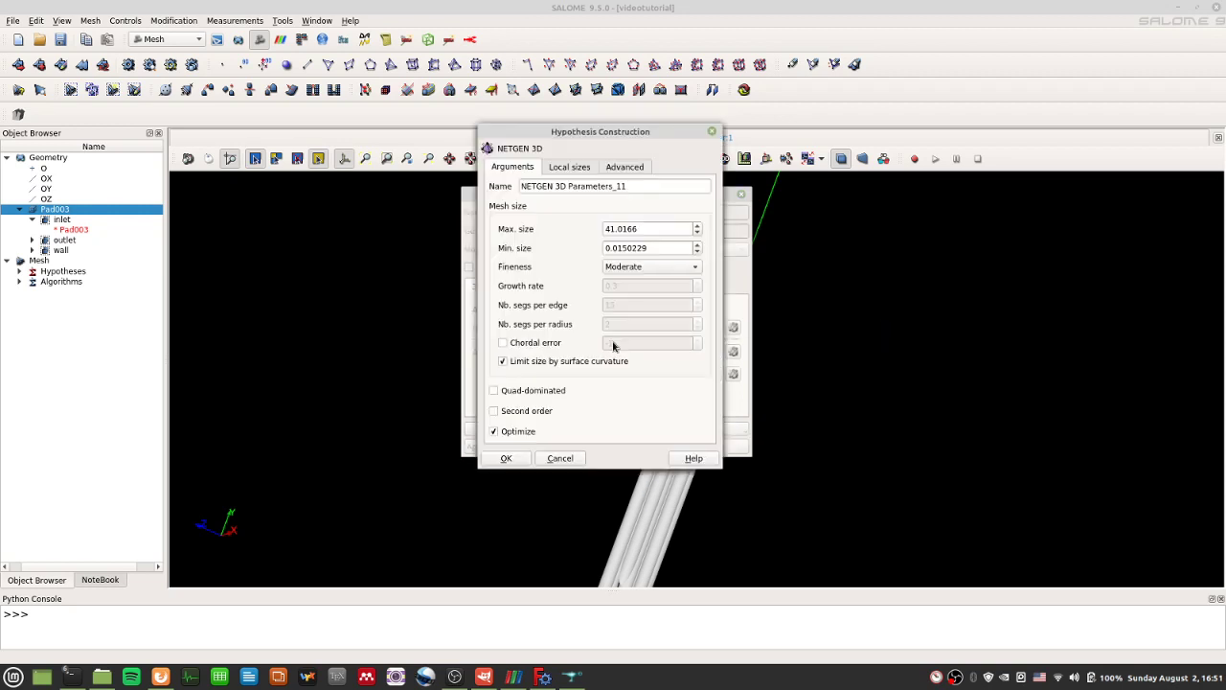
triple_click(679, 186)
text(m)
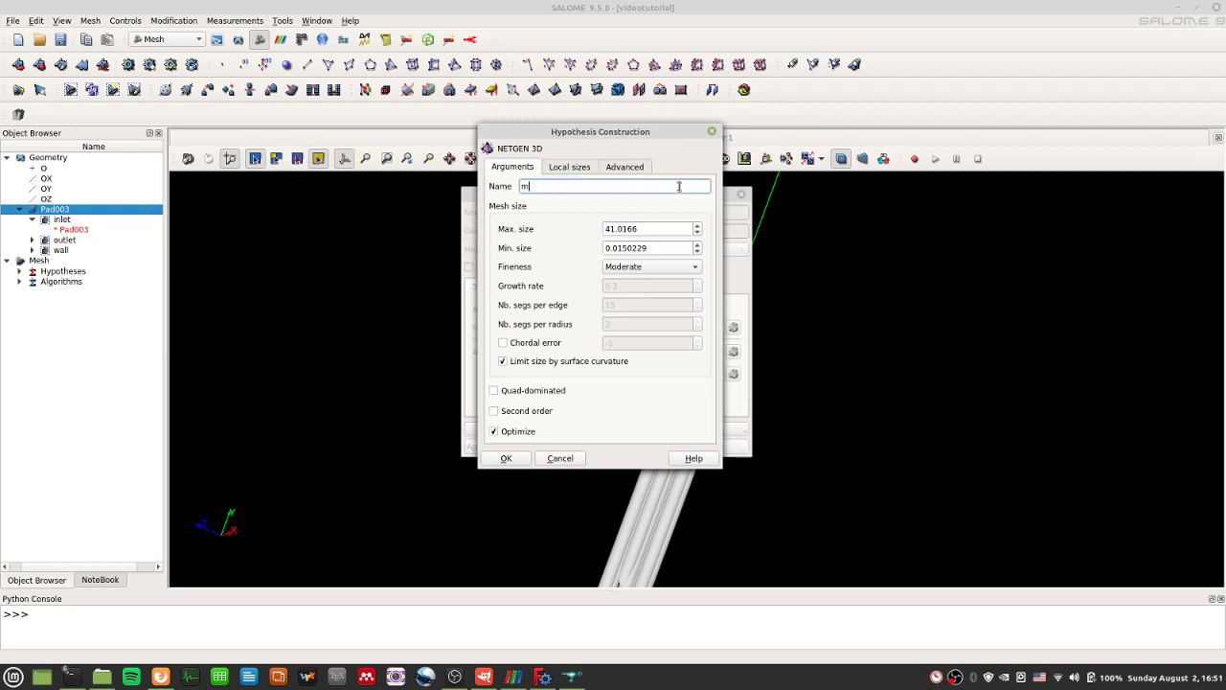
text(ax_min_change2)
key(Tab)
text(20)
key(Tab)
text(0.1)
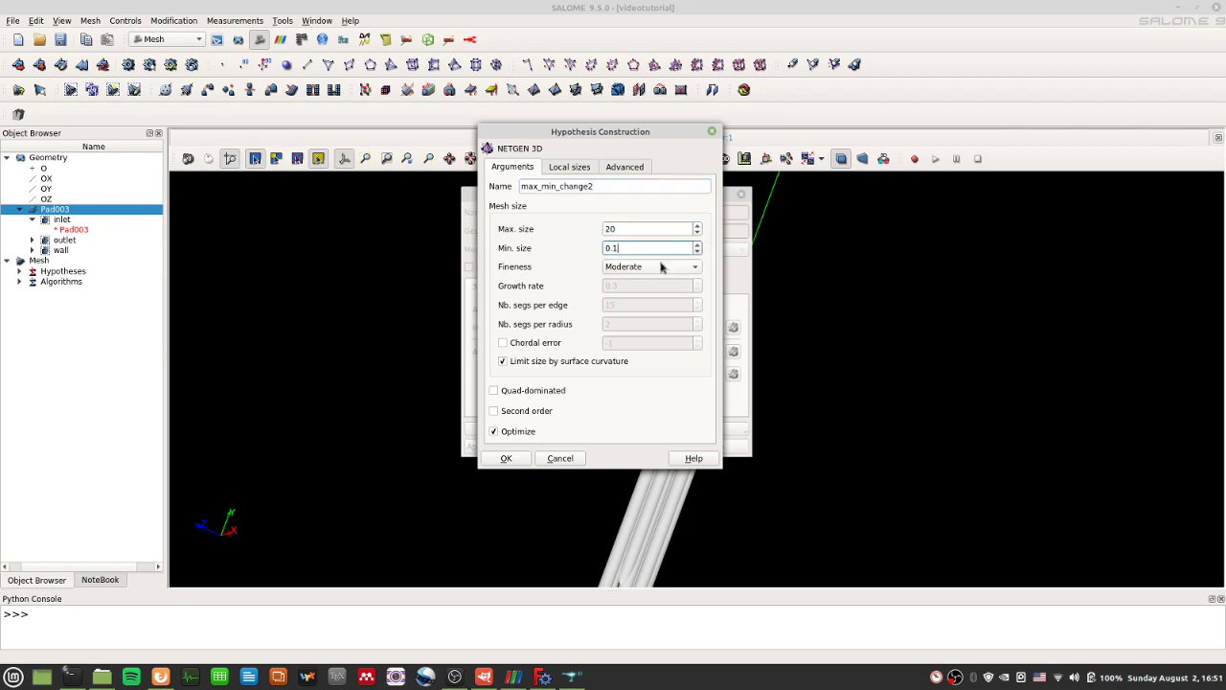
double_click(612, 188)
text(finenesscha)
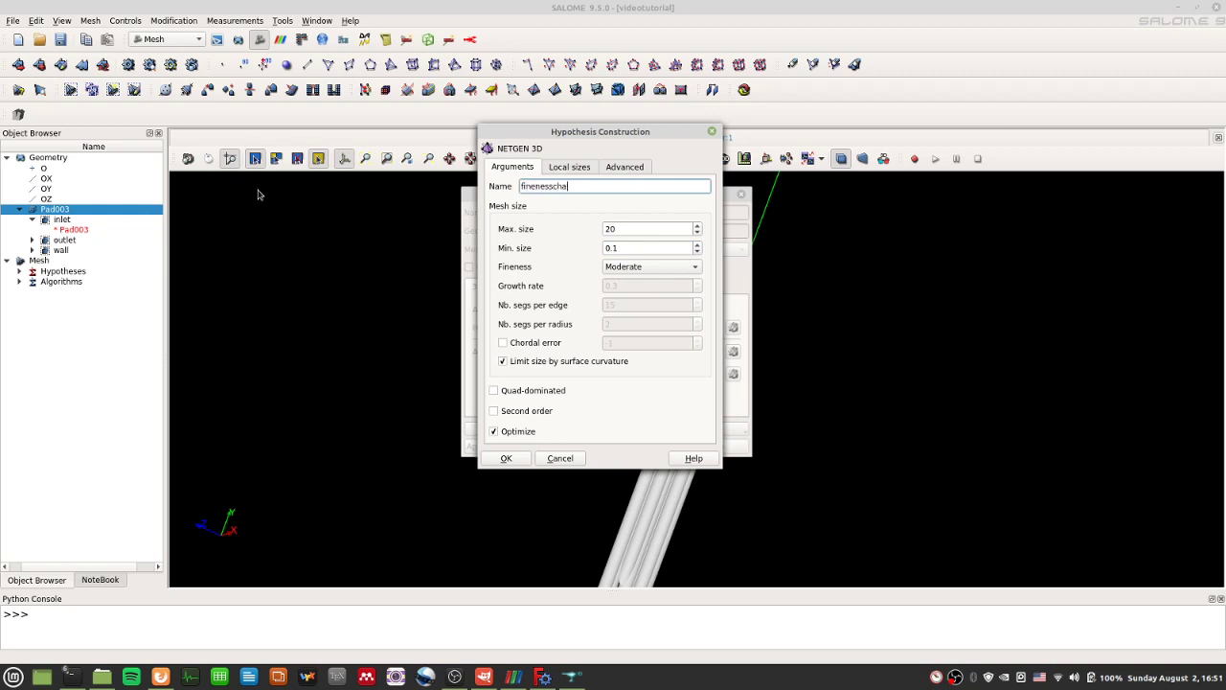
click(712, 131)
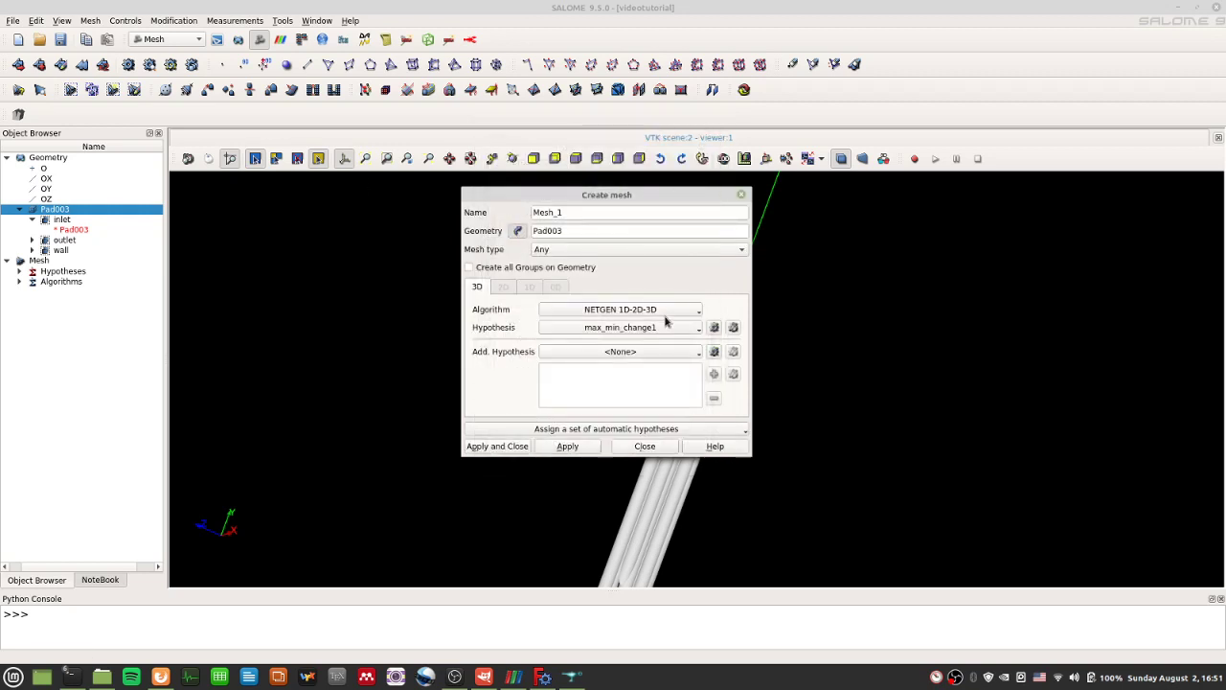
click(699, 331)
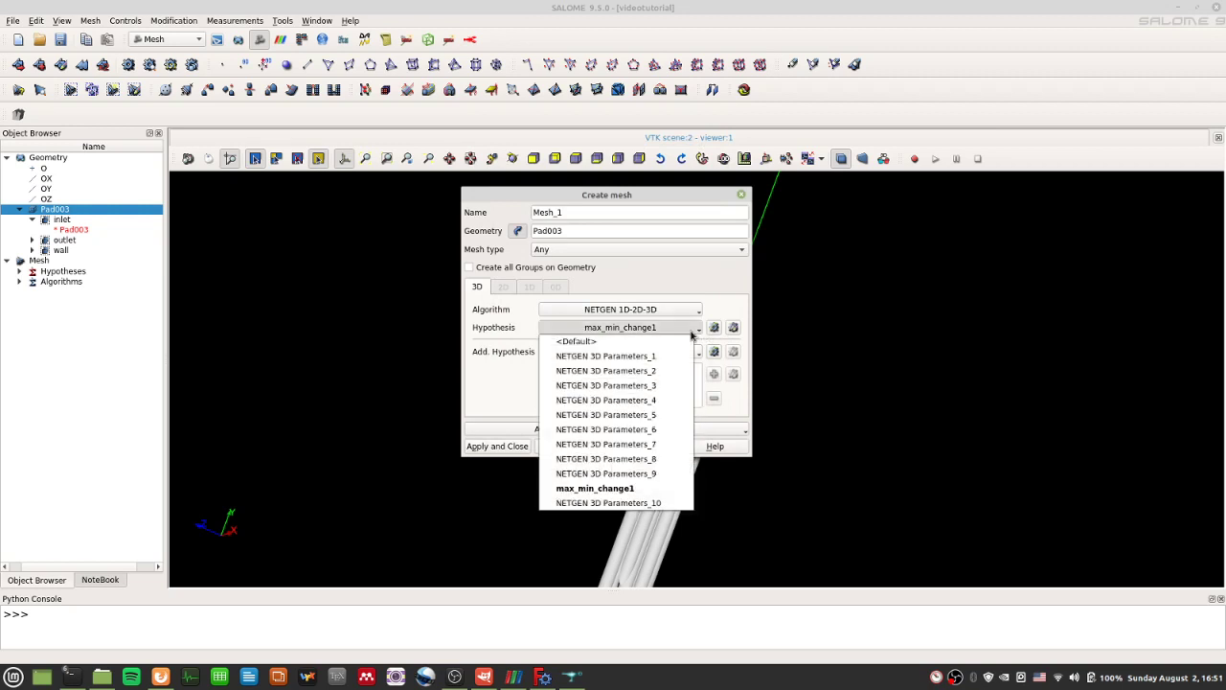
click(697, 331)
- Create a new NETGEN 3D Parameters hypothesis for the mesh with its fineness set to Fine
click(717, 332)
click(721, 334)
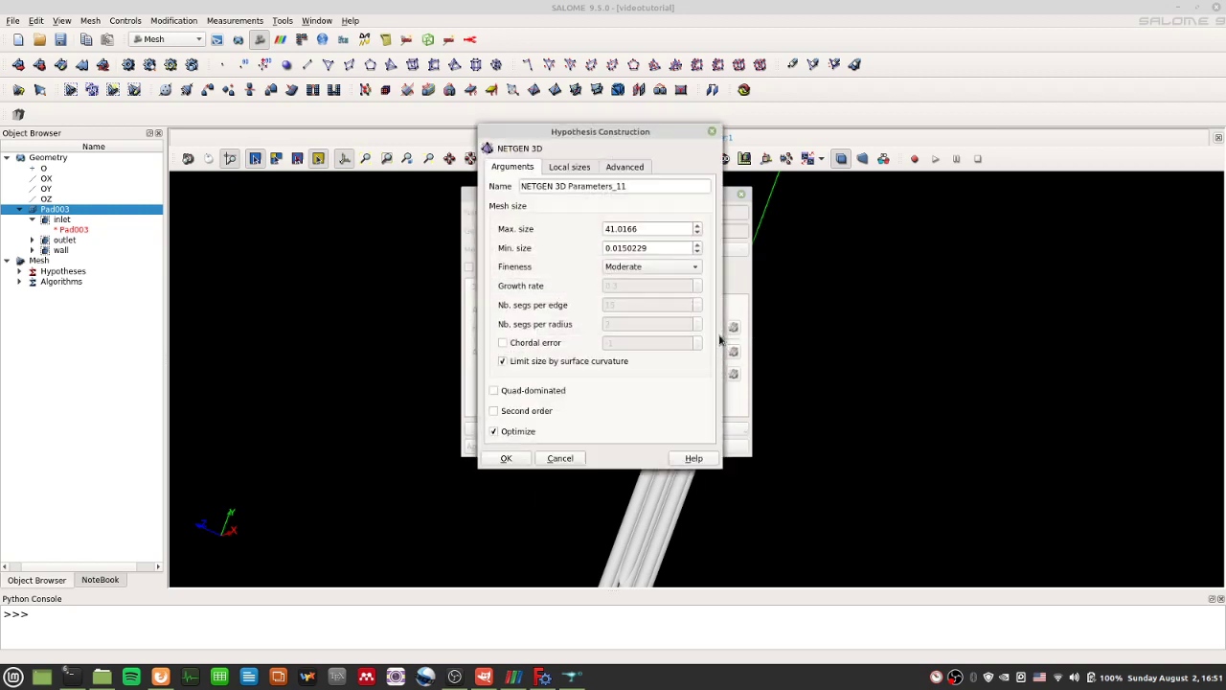
click(698, 268)
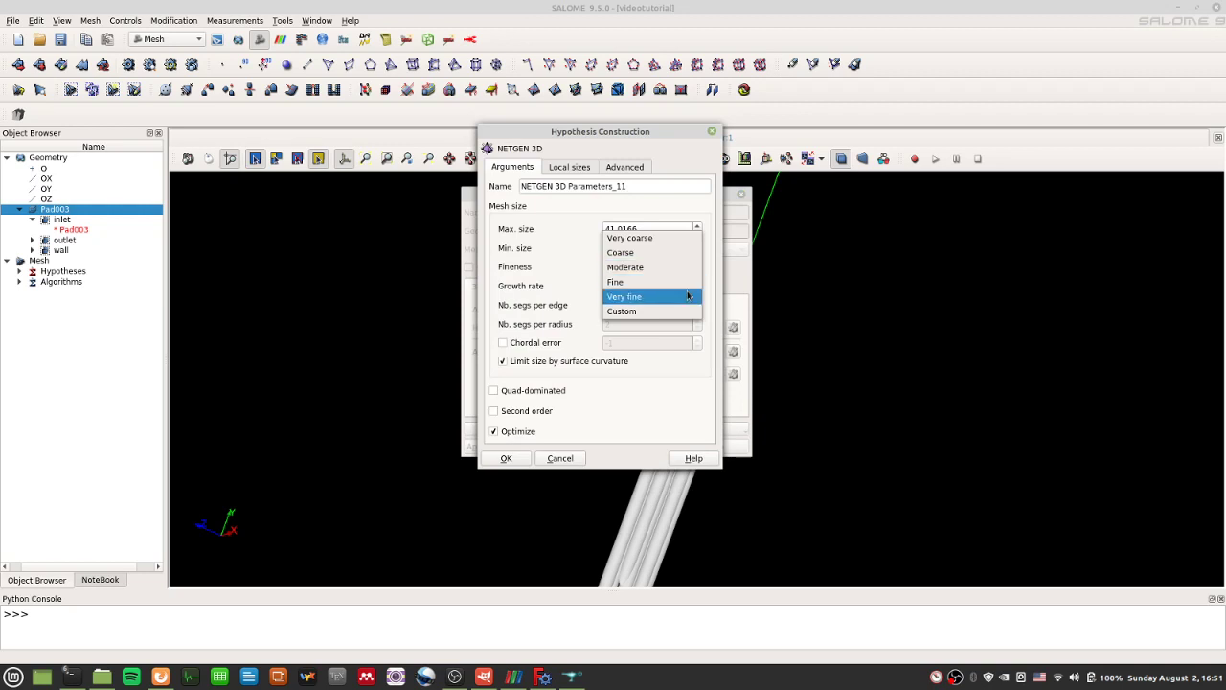
click(685, 282)
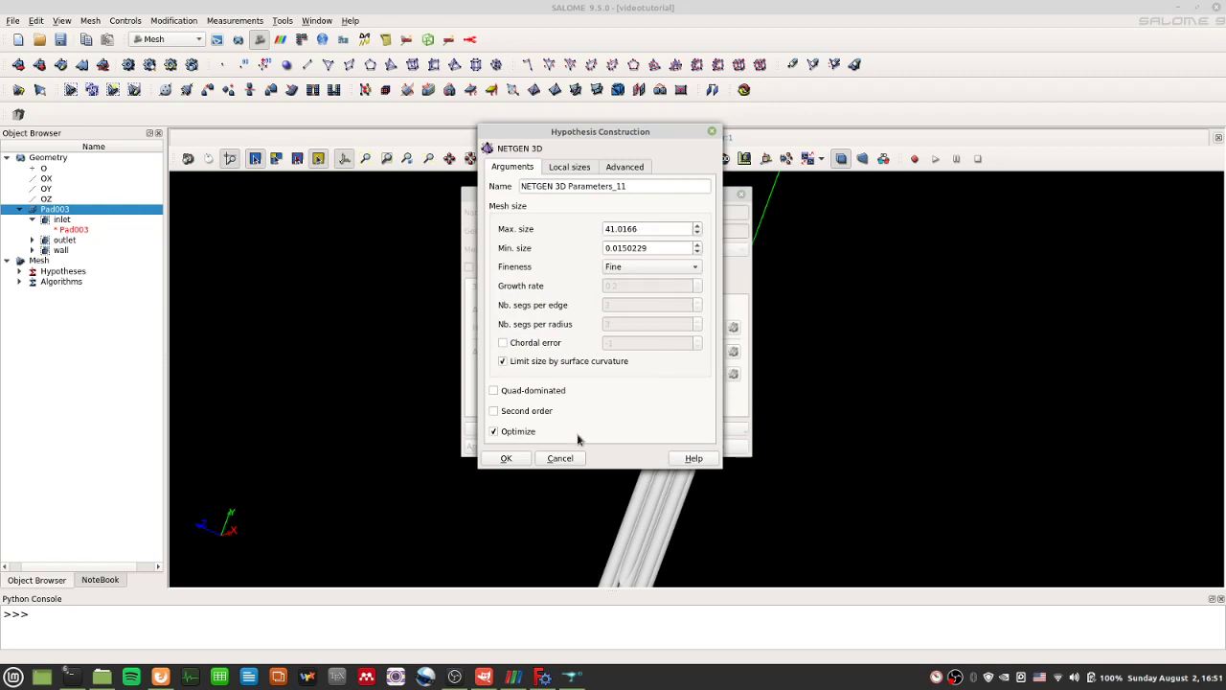
click(571, 165)
click(610, 172)
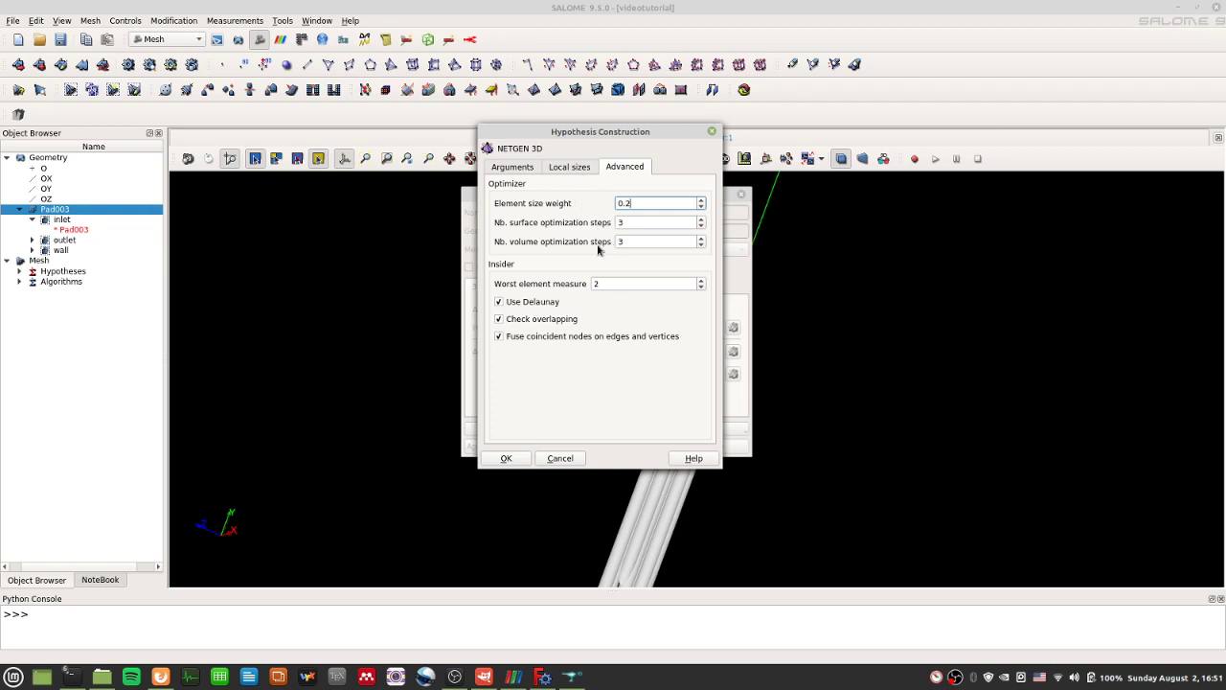
click(531, 175)
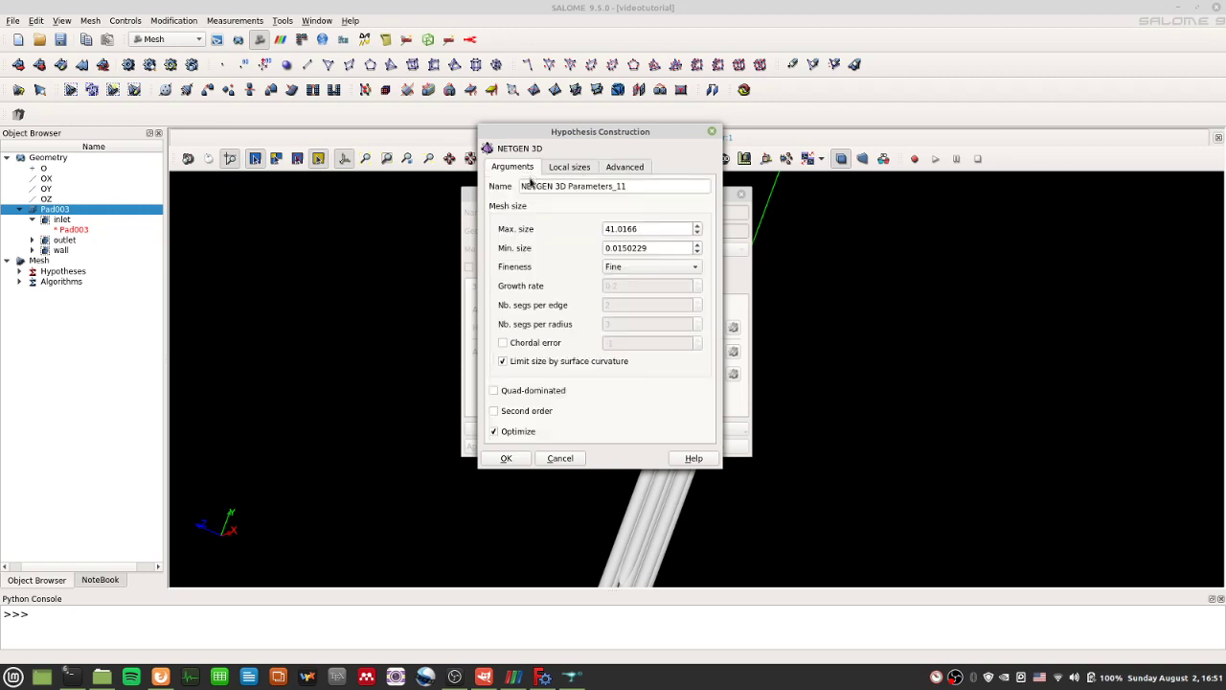
click(507, 459)
- Apply the mesh definition, compute Mesh_1 and dismiss the size warning and computation report
click(583, 446)
click(649, 447)
right_click(55, 292)
click(117, 348)
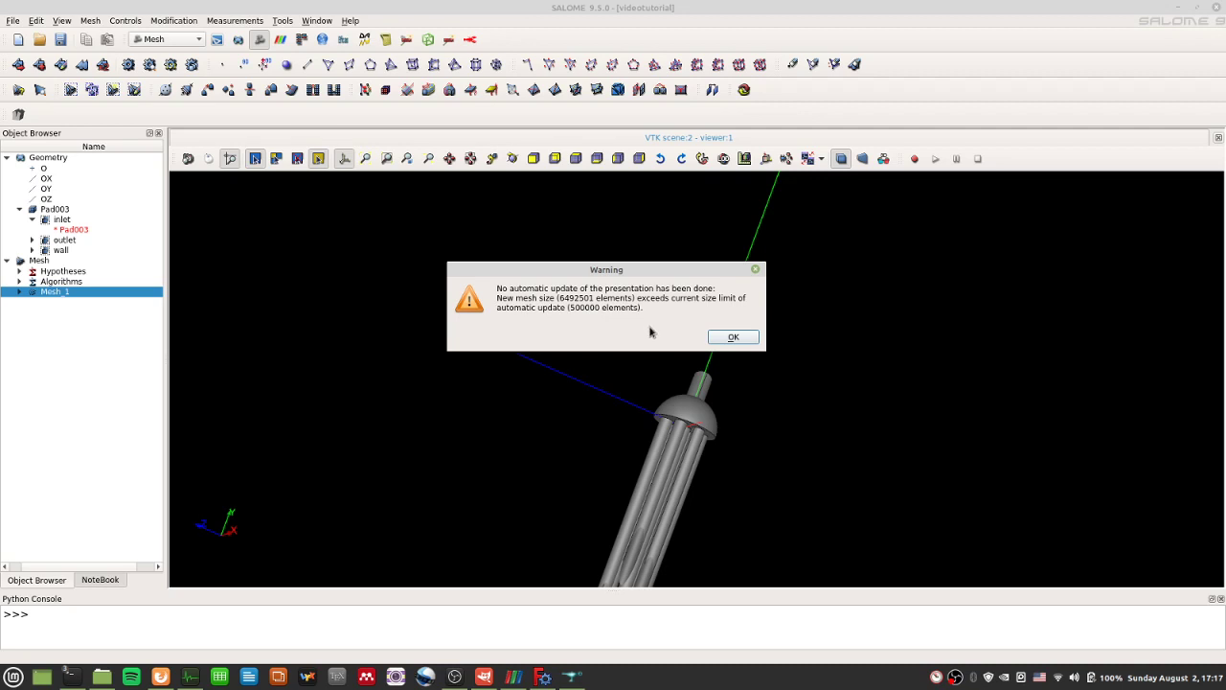
click(719, 341)
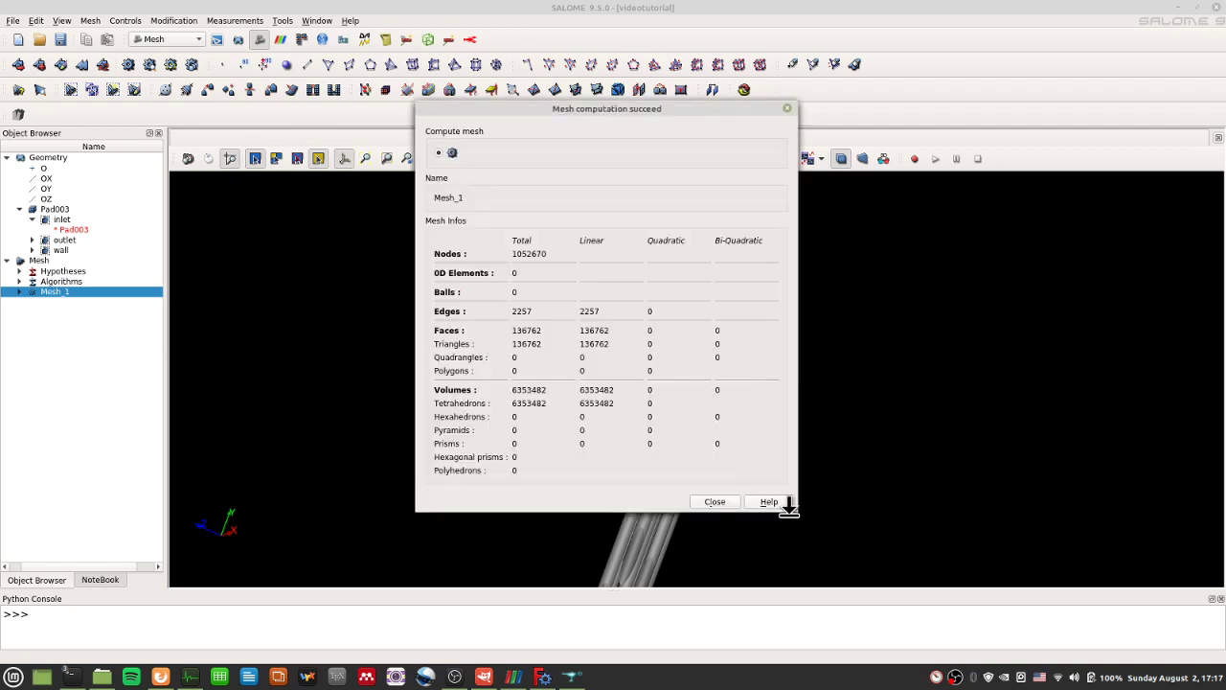
click(715, 501)
- Expand Mesh_1 in the object tree and inspect its entries and the heat exchanger geometry from another angle
click(21, 292)
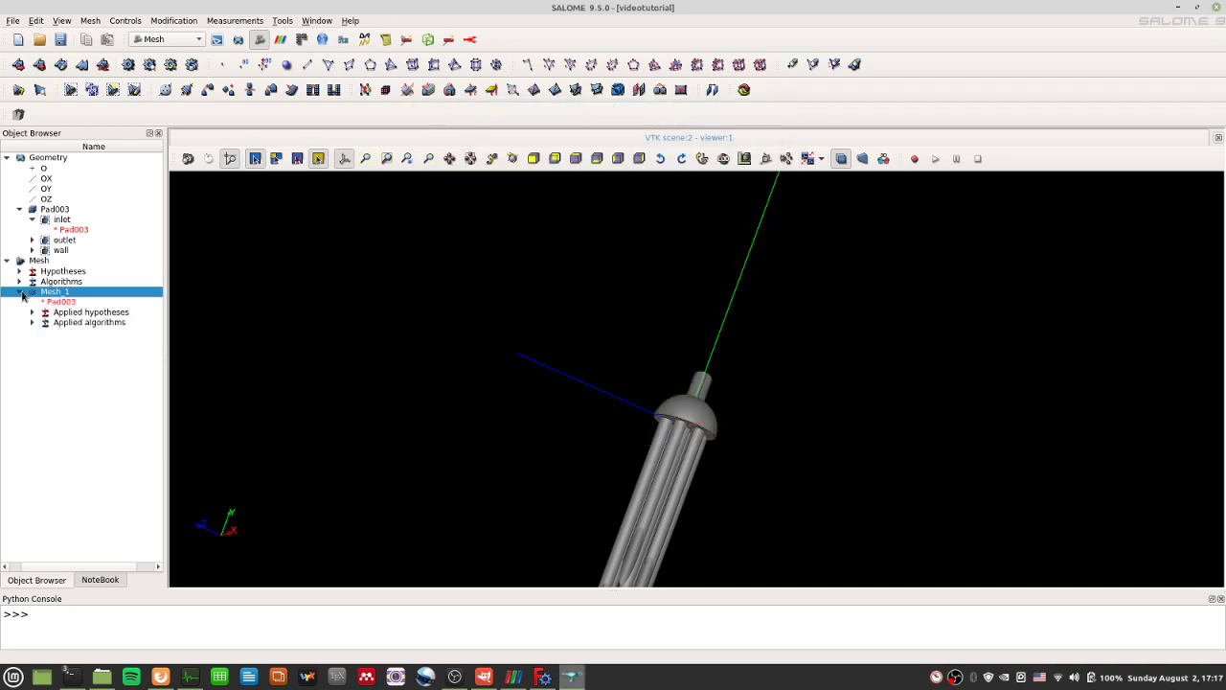
click(748, 387)
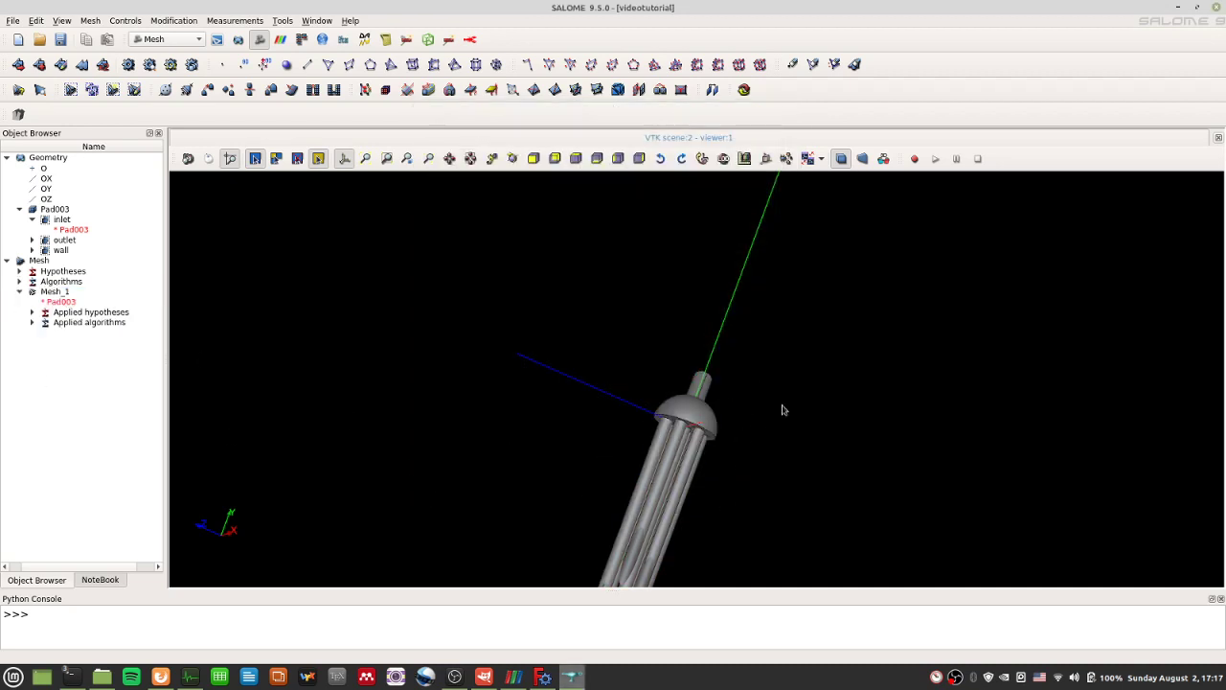
drag(859, 320, 827, 279)
click(59, 221)
key(Up)
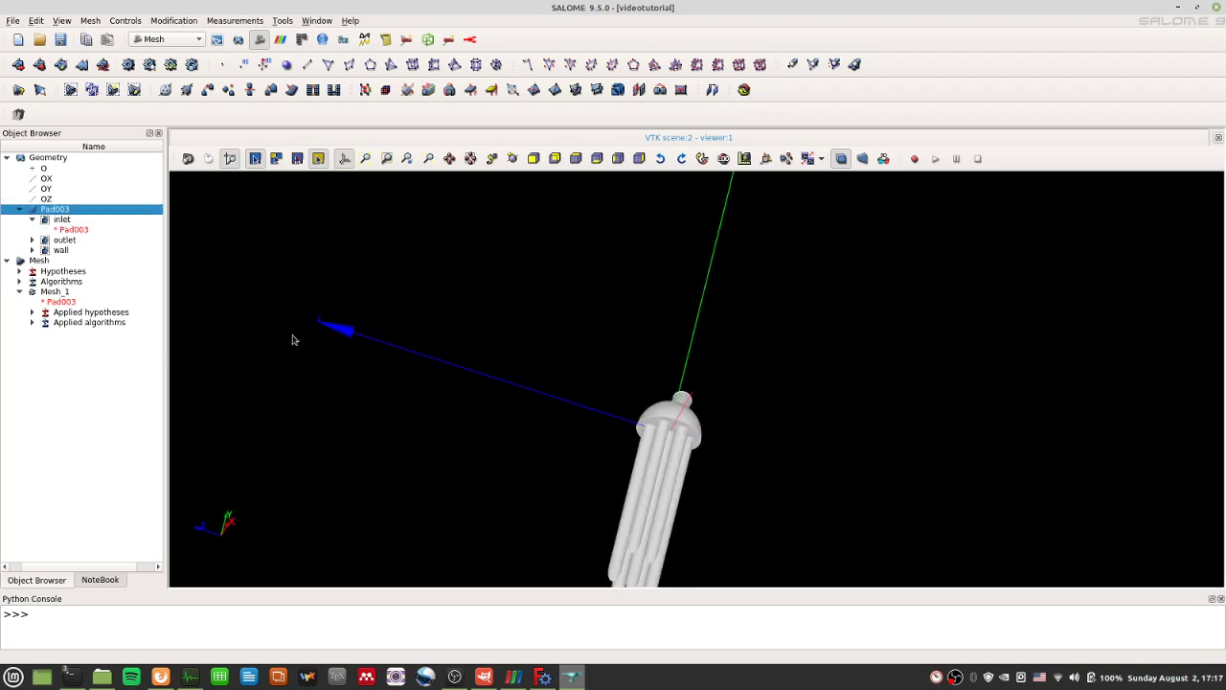
right_click(42, 293)
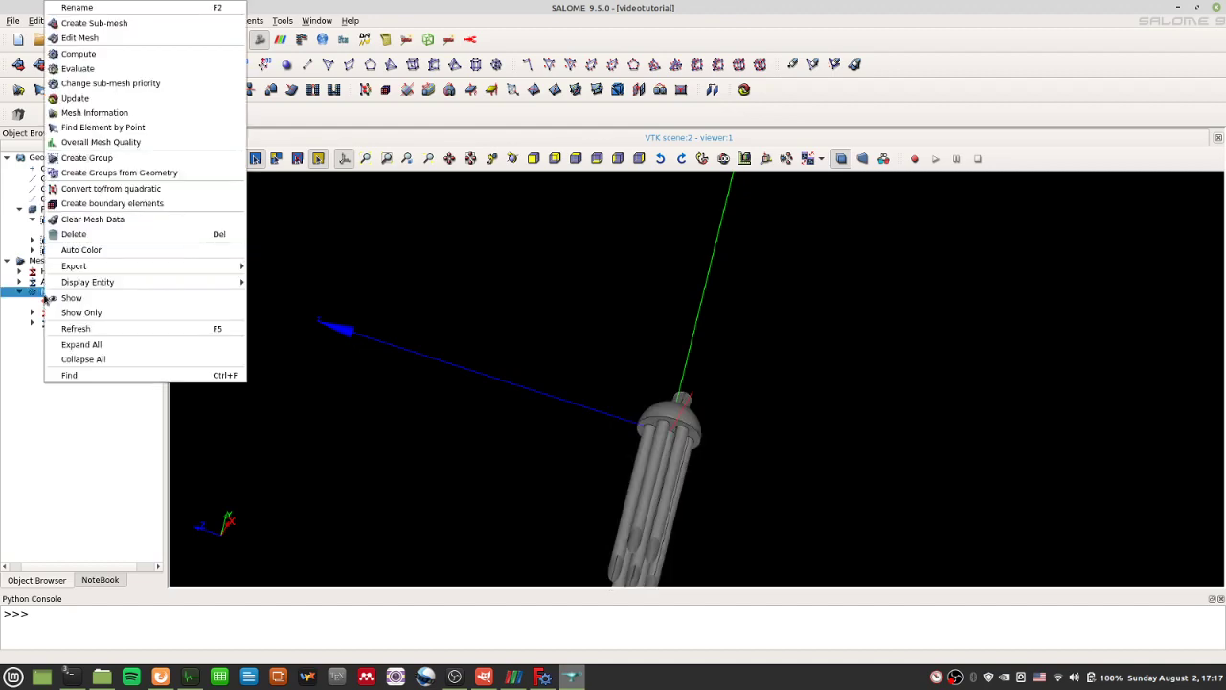
click(29, 421)
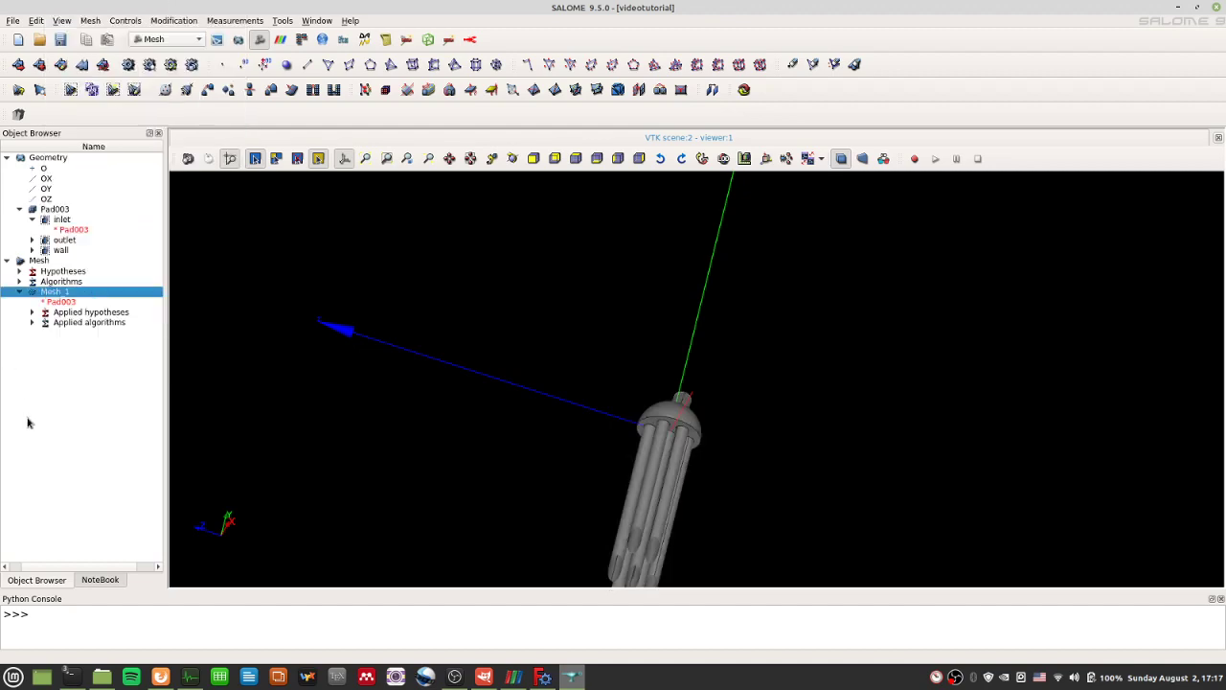
- Switch to Firefox and review the opening "multibody overlapping" forum post, highlighting its NgException volume meshing error text
click(160, 676)
scroll(396, 332, up, 15)
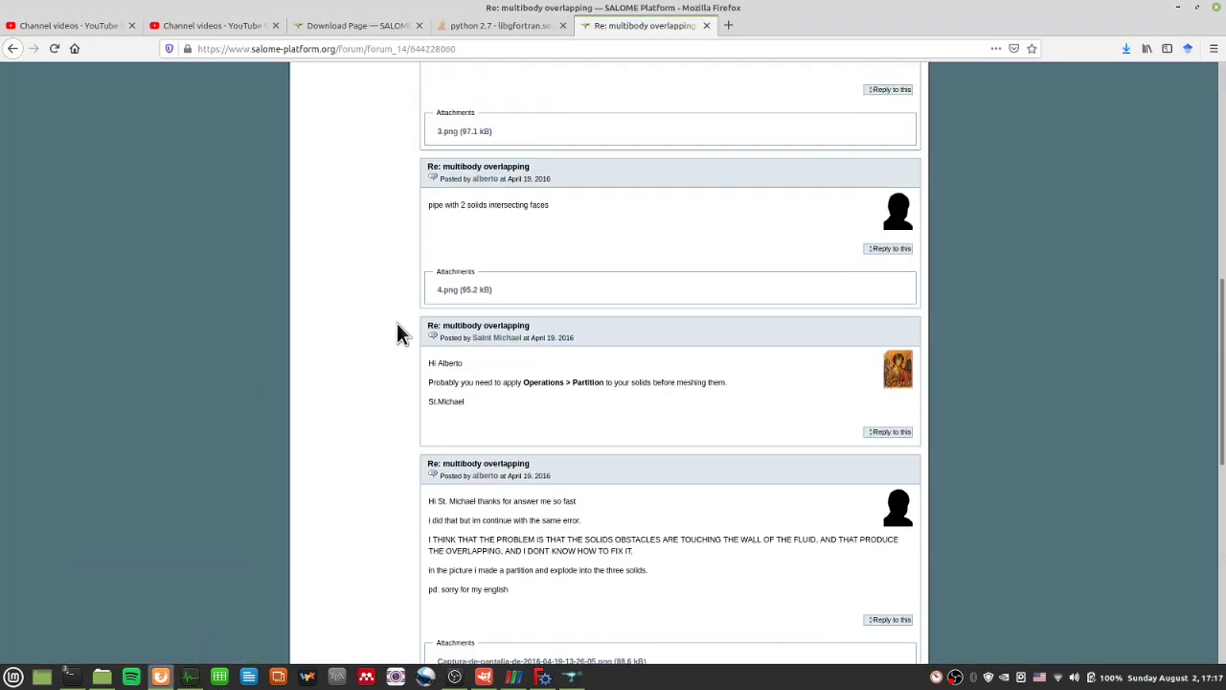
scroll(396, 333, up, 2)
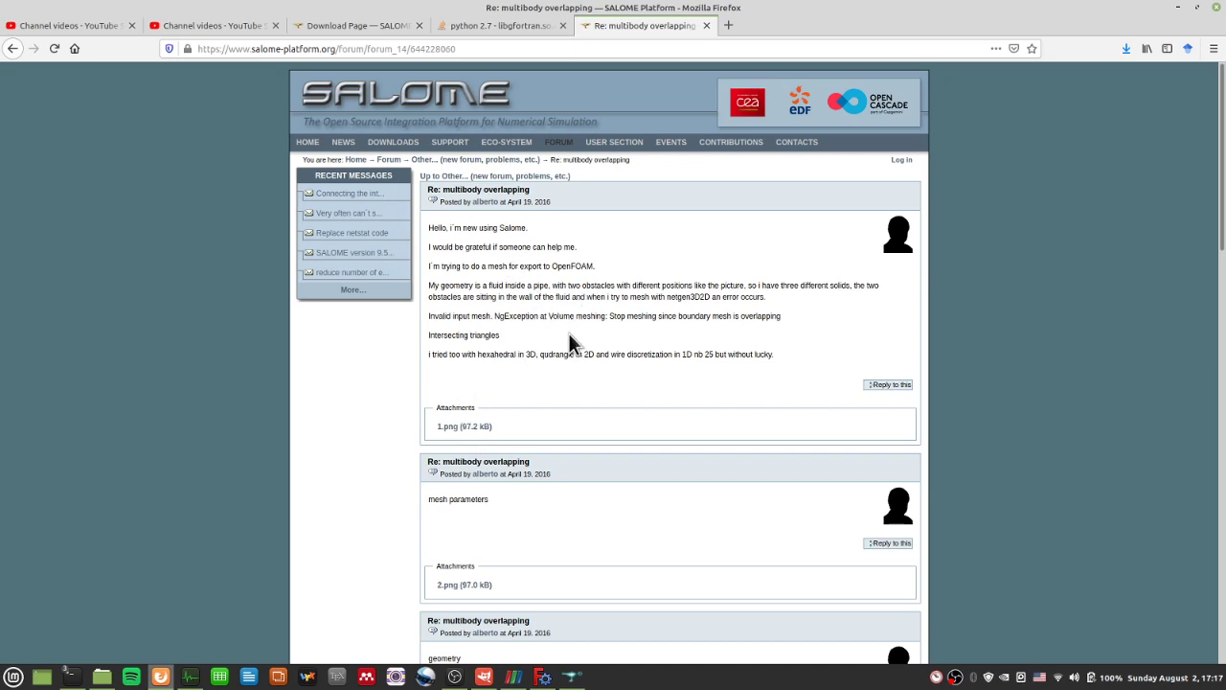
drag(492, 316, 790, 311)
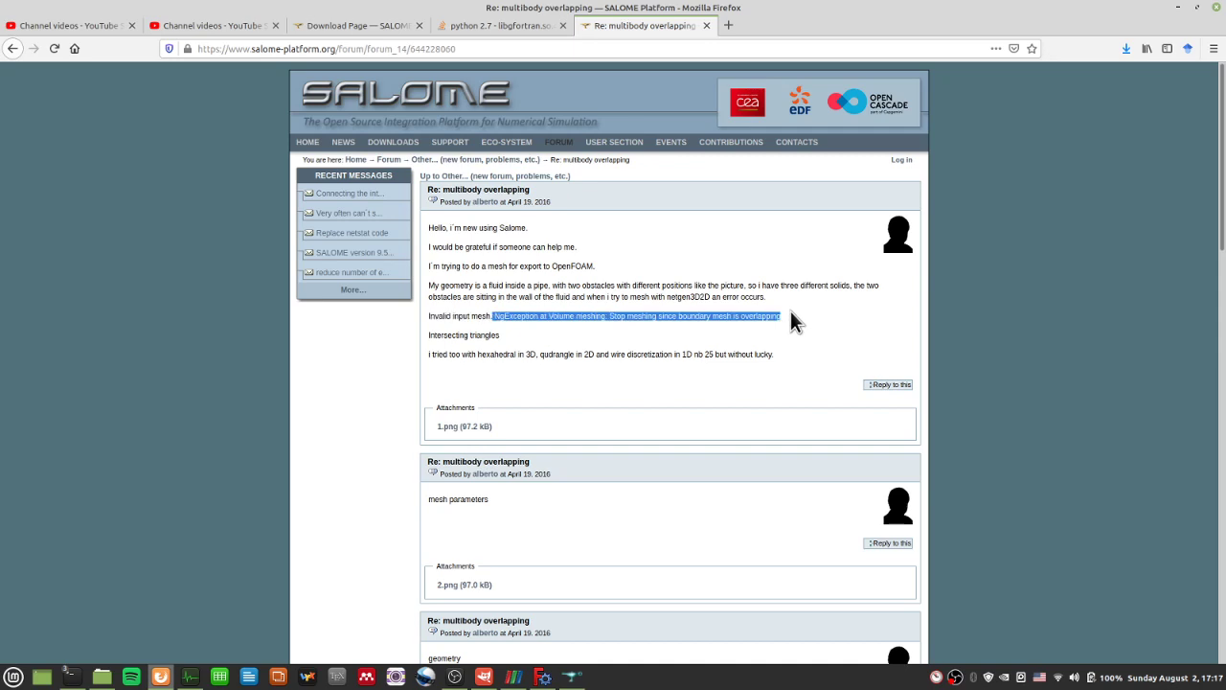
click(845, 330)
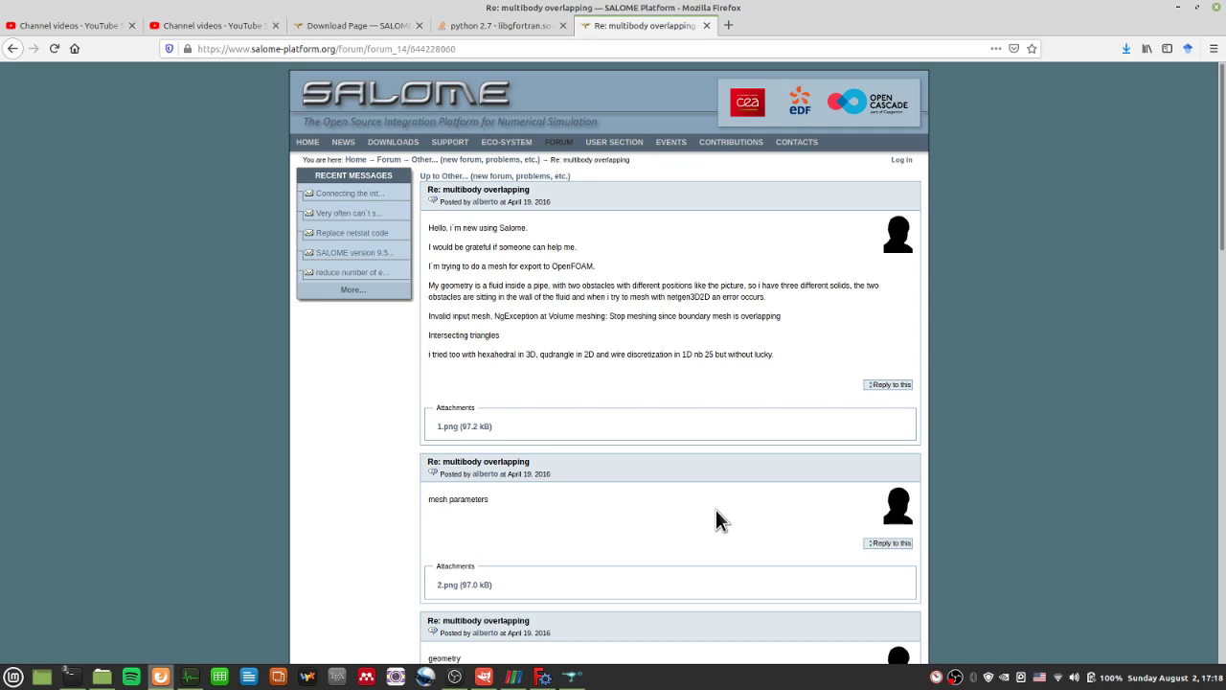
- Switch back to SALOME and export Mesh_1 as a UNV file named Mesh_1 in the salome work directory
click(572, 676)
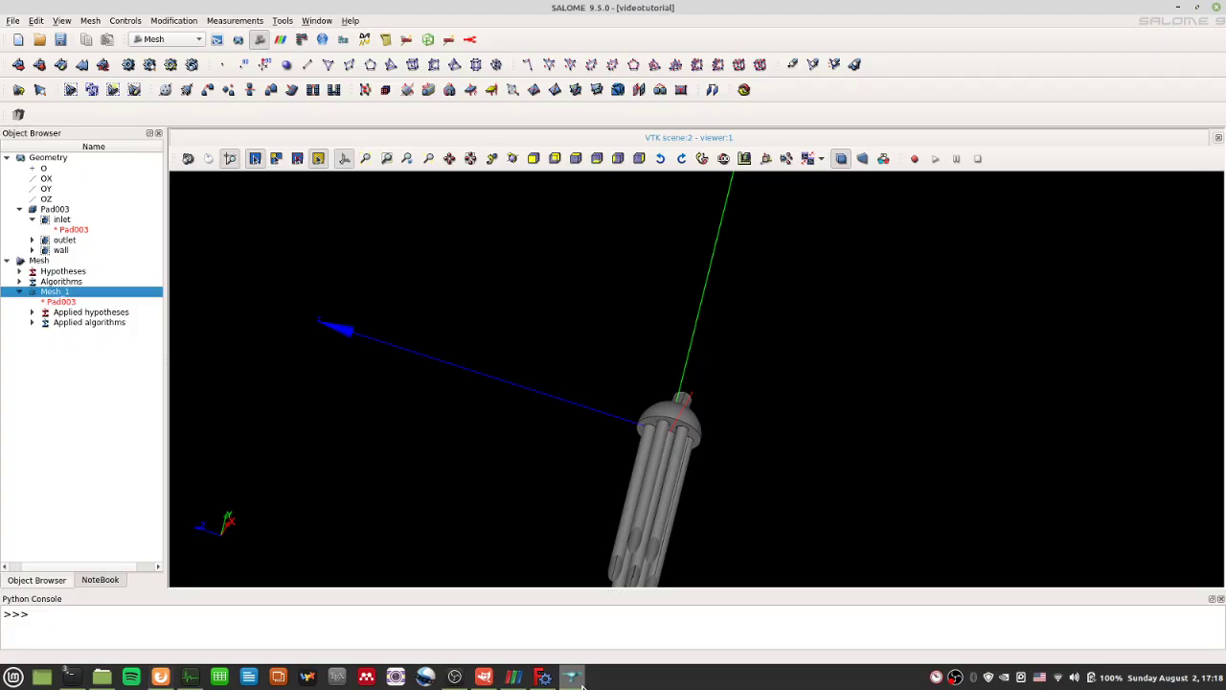
right_click(77, 300)
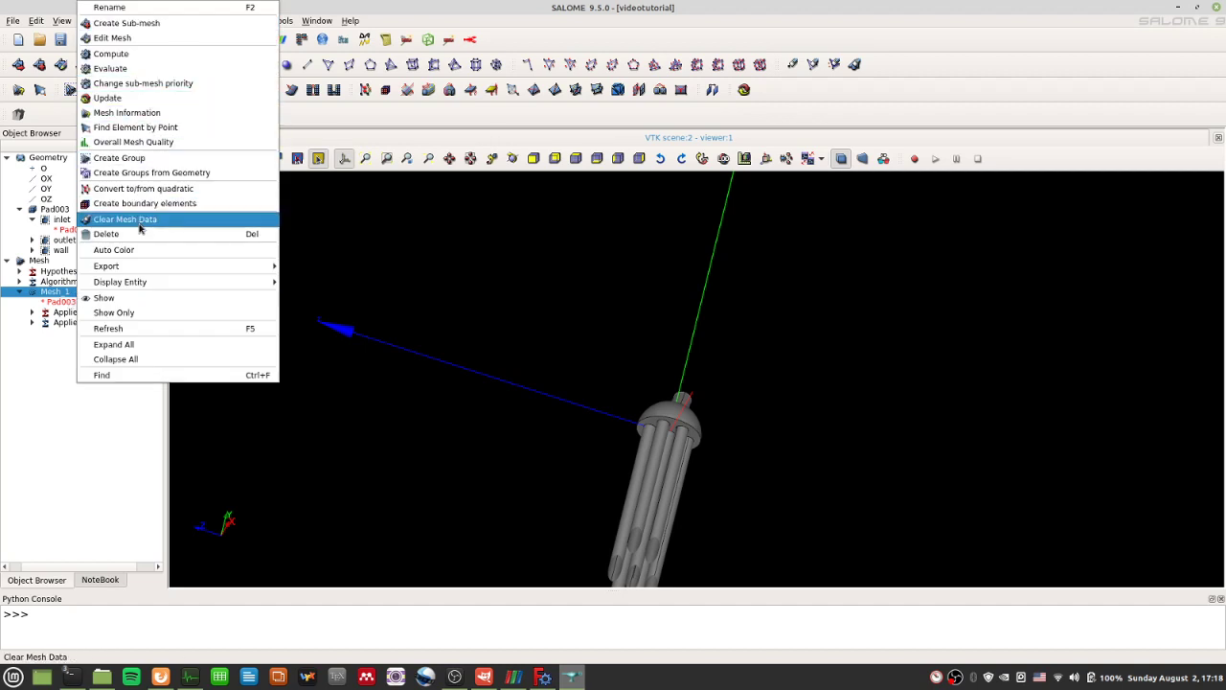
mouse_move(134, 267)
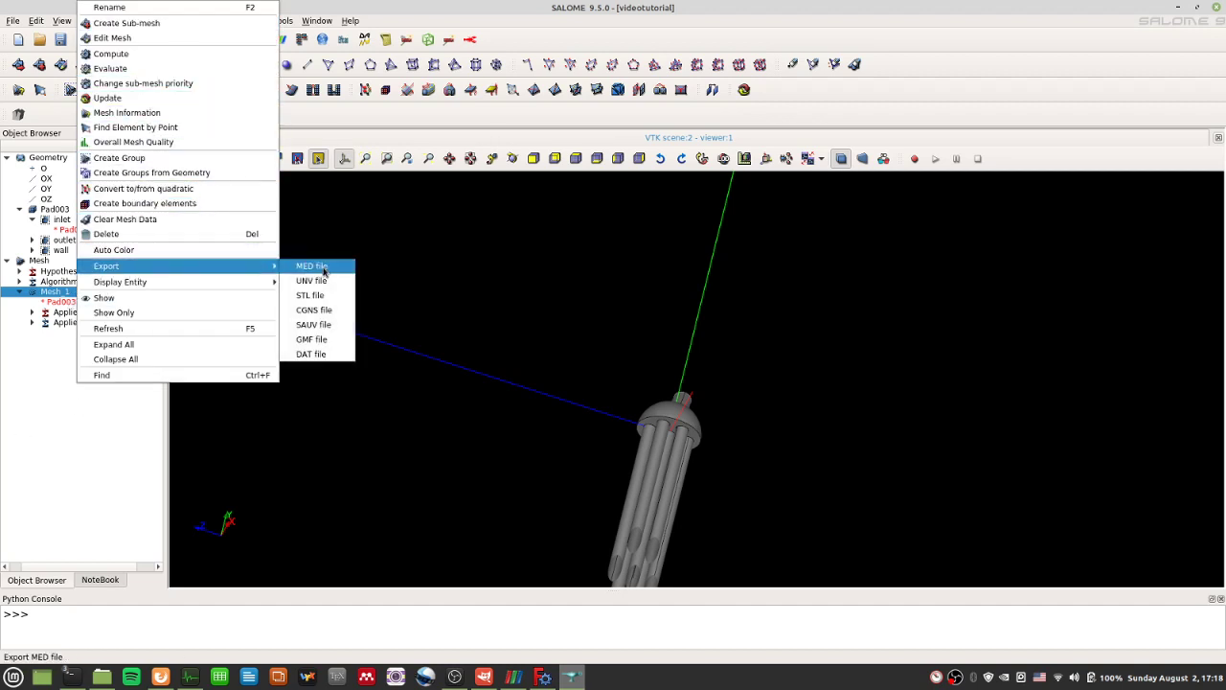
click(312, 279)
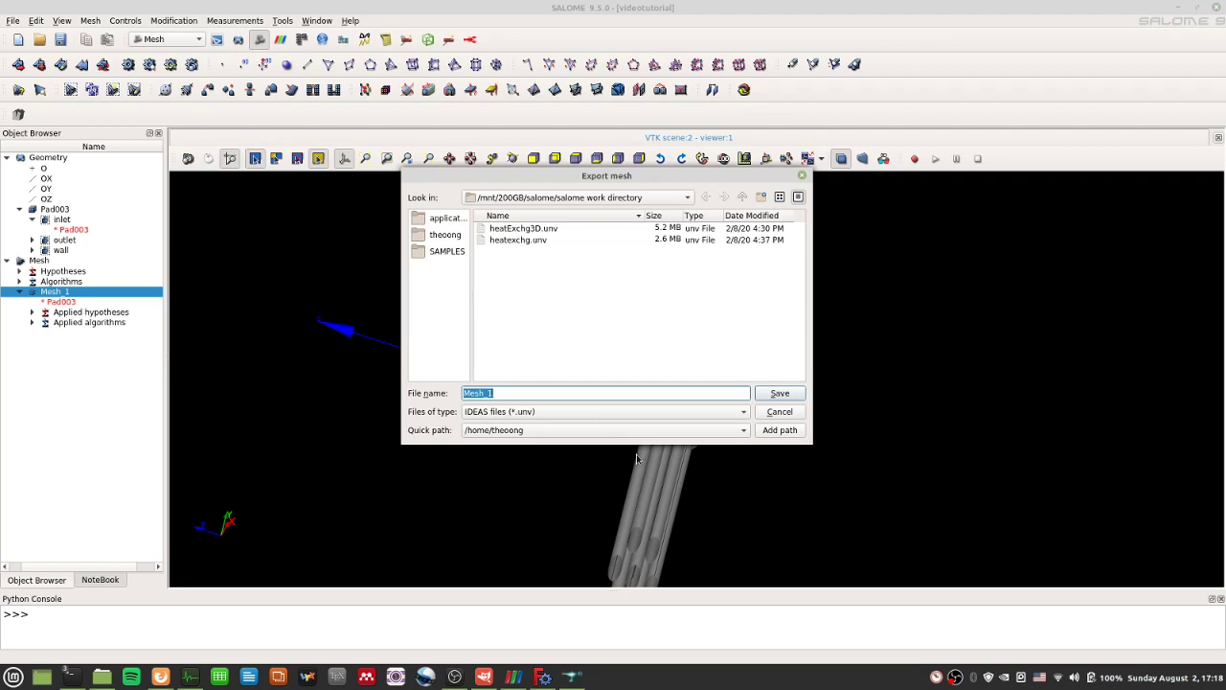
click(780, 393)
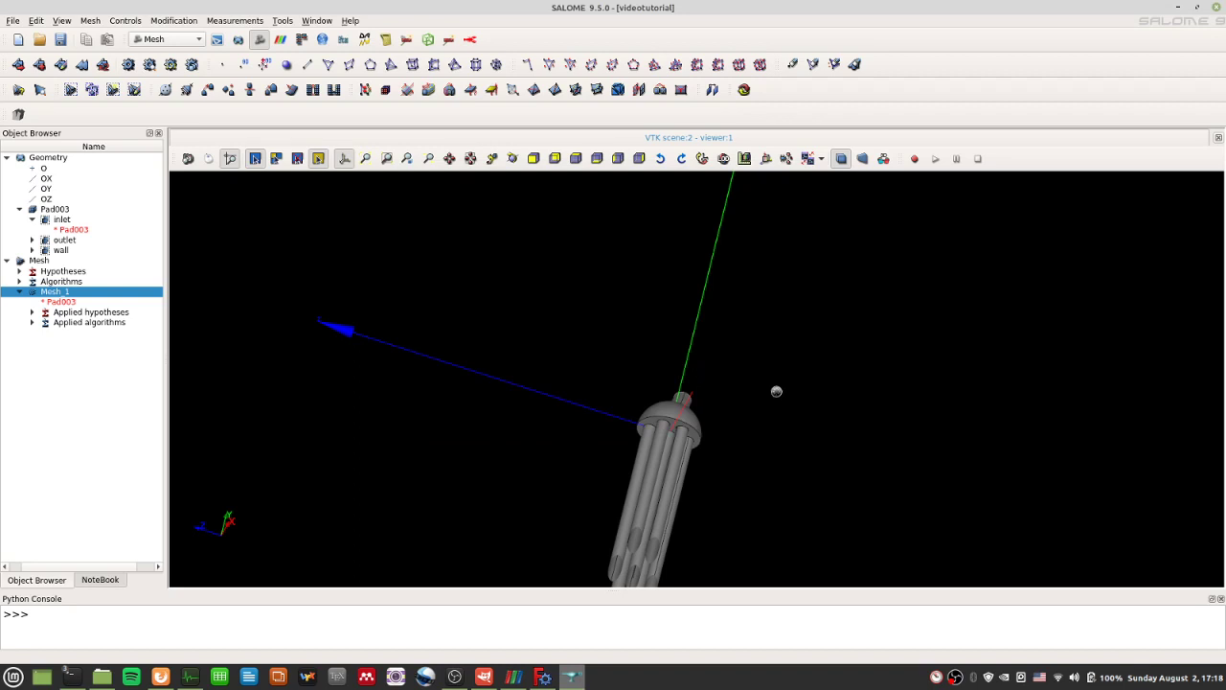
- In the file manager, check the properties of Mesh_1.unv in the salome work directory on the 200GB drive, and return to SALOME
click(101, 677)
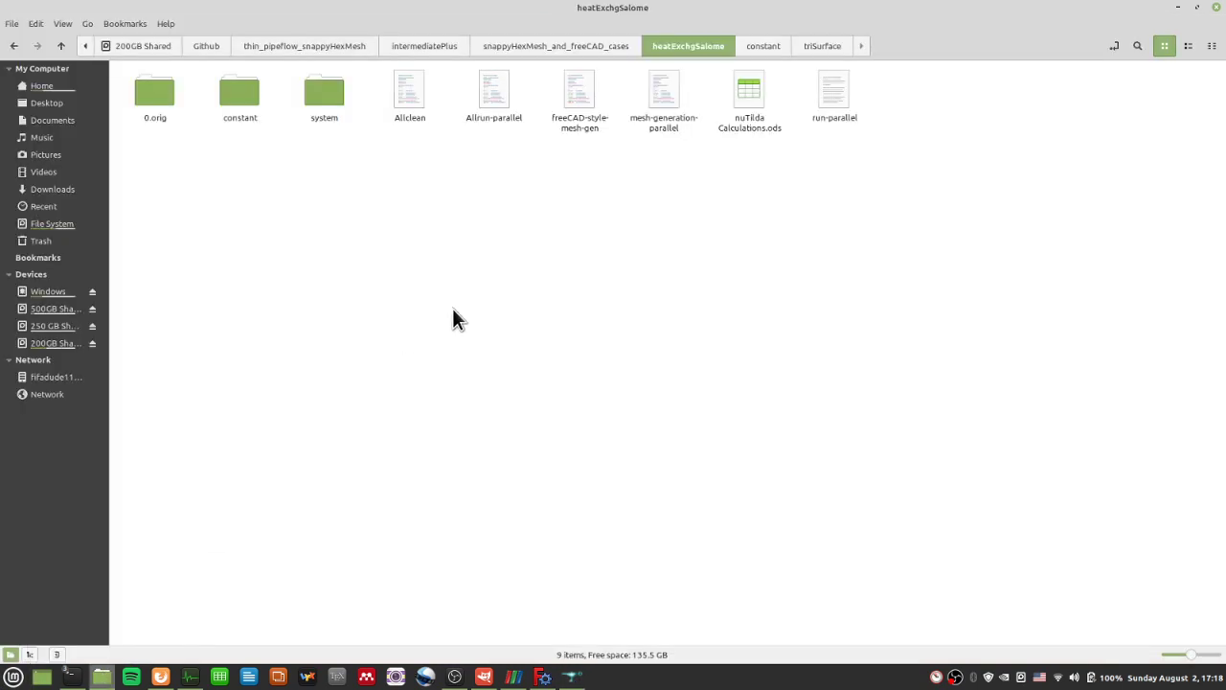
click(15, 344)
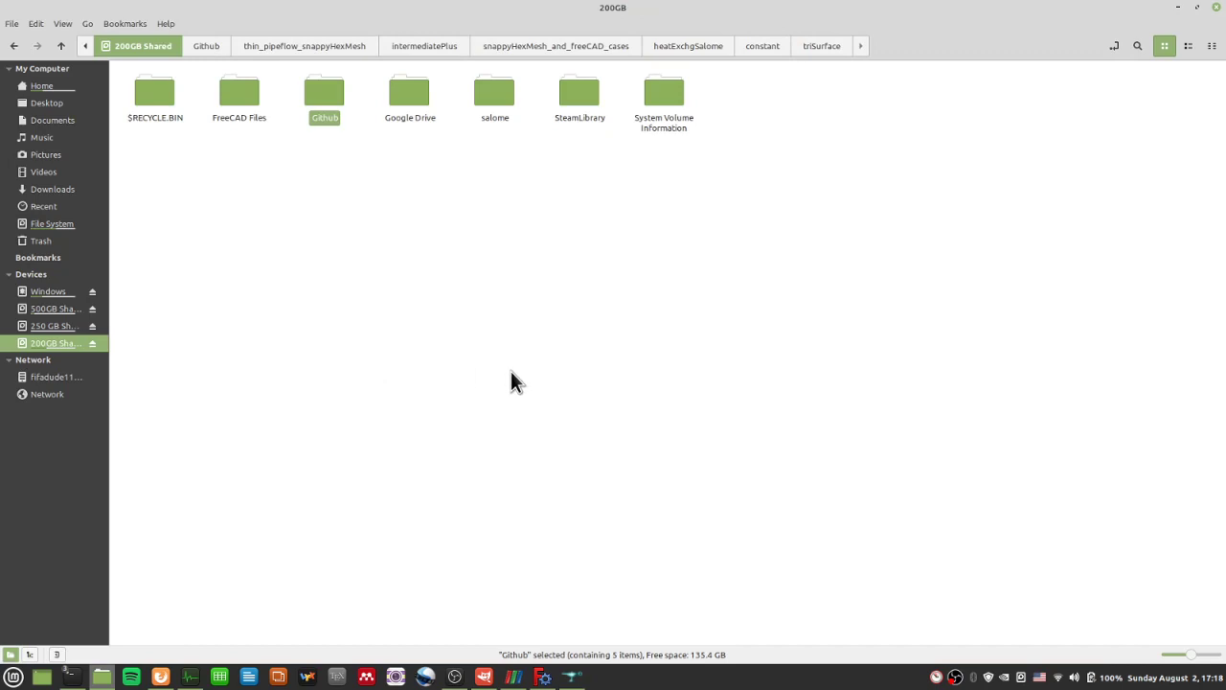
double_click(495, 92)
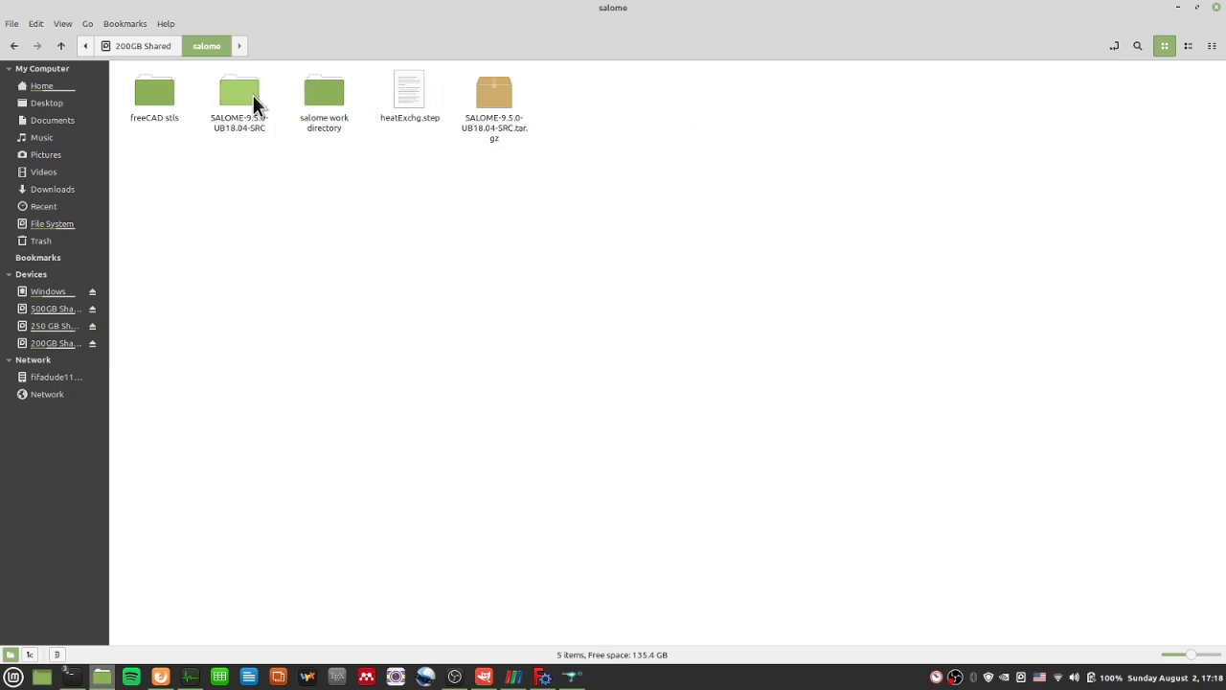
double_click(305, 94)
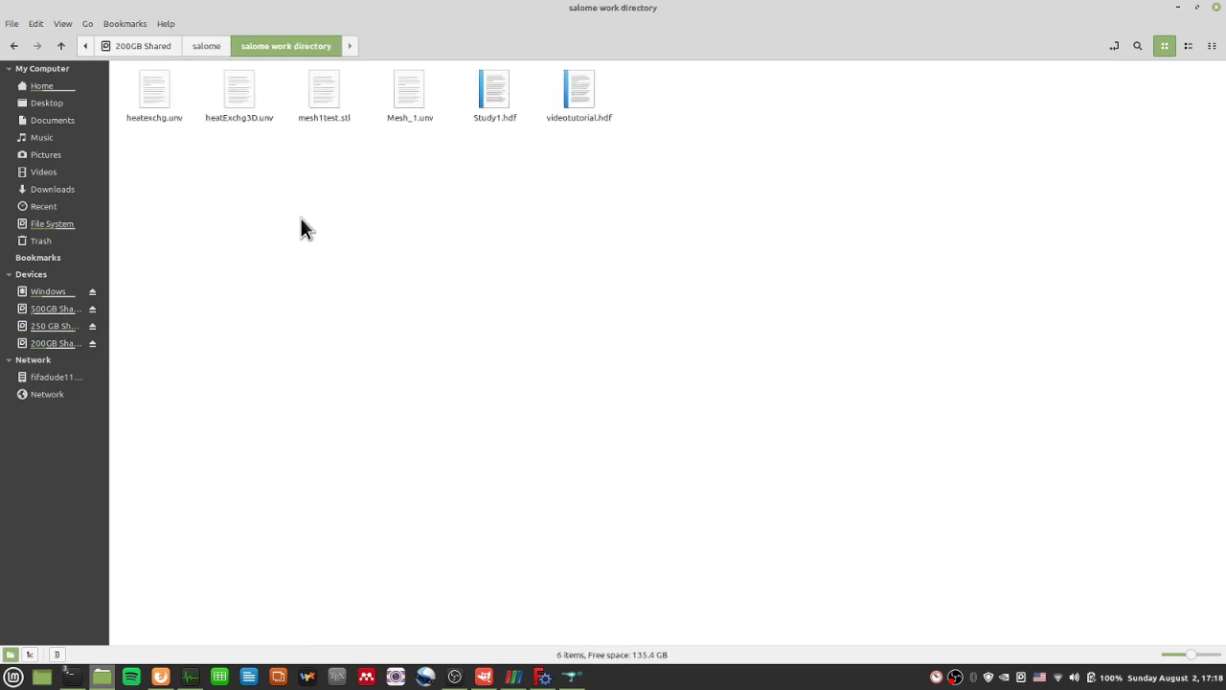
right_click(410, 96)
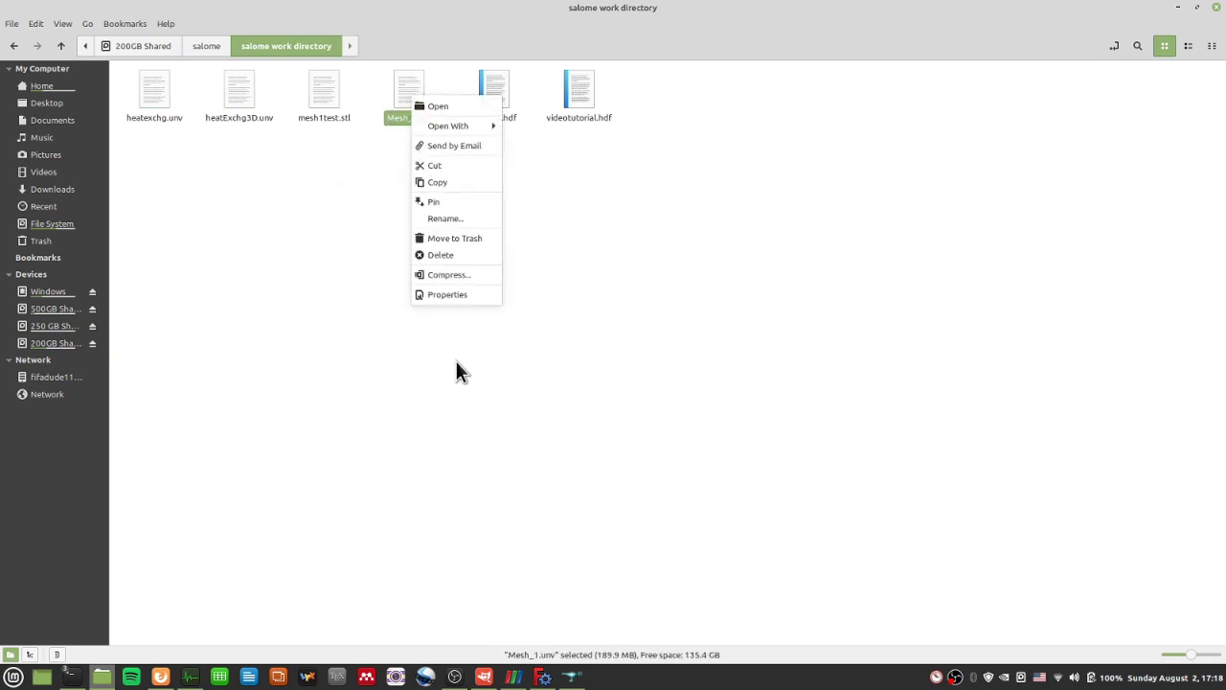
click(462, 296)
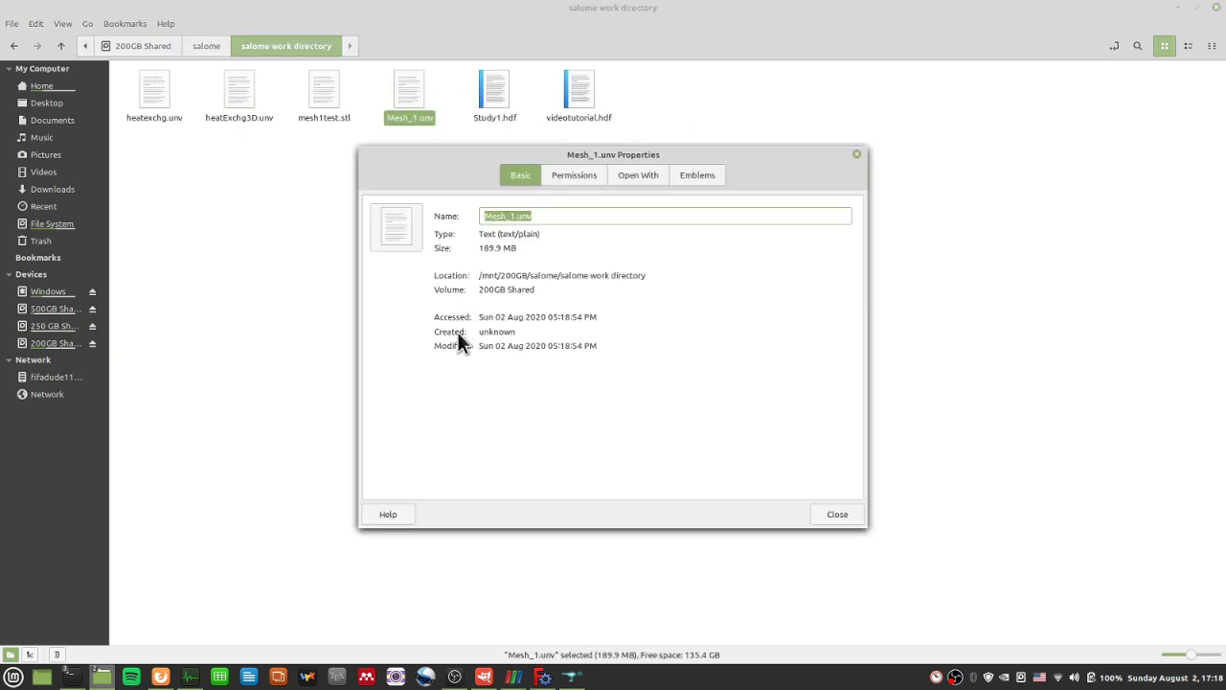
click(852, 158)
click(571, 676)
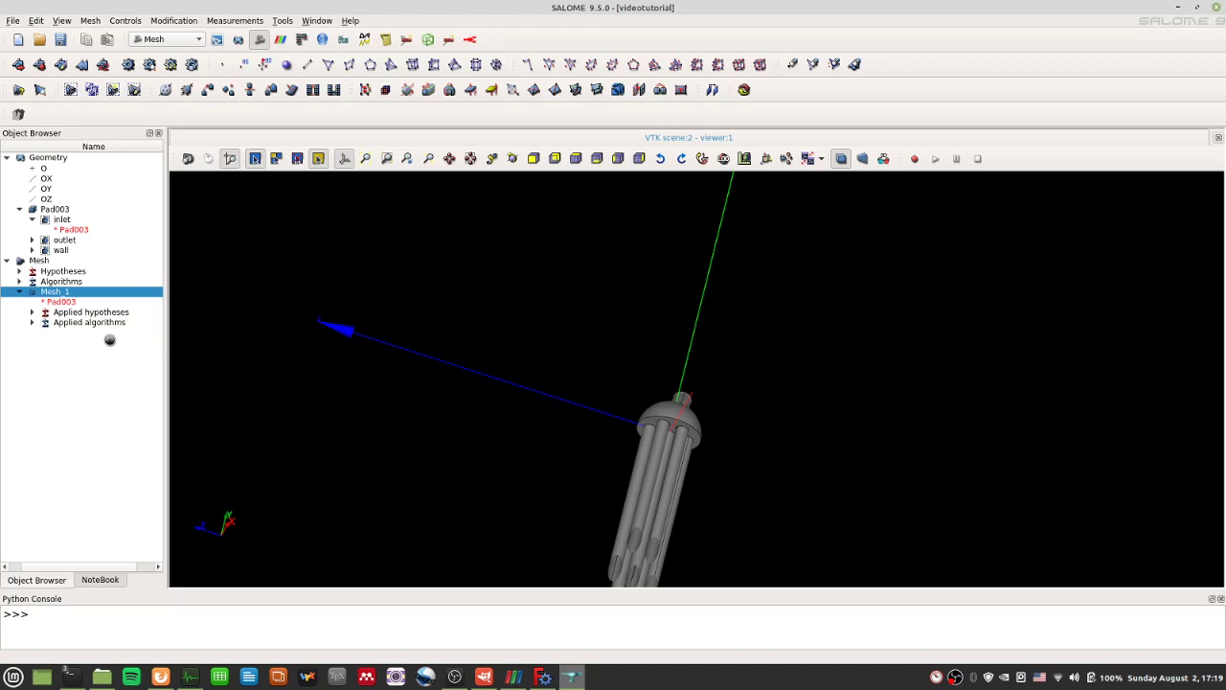